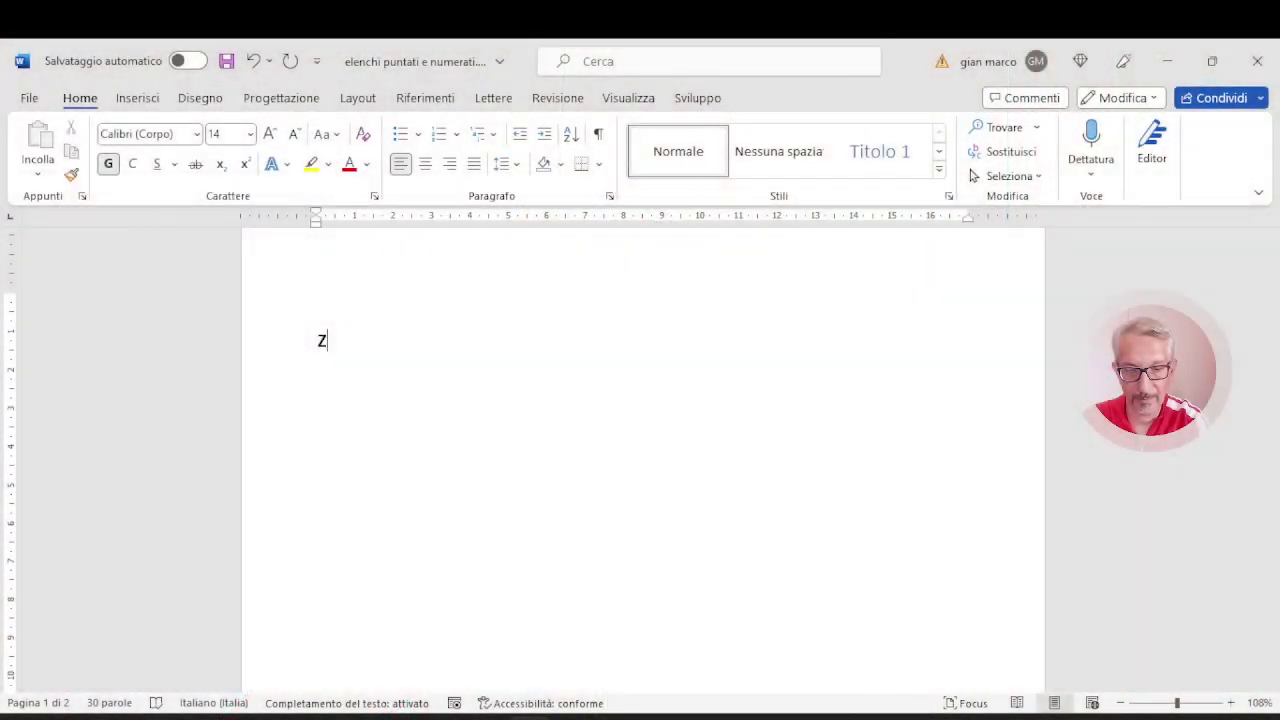
Delete the stray letter and undo the typed Q so the first line is empty
key(BackSpace)
text(Q)
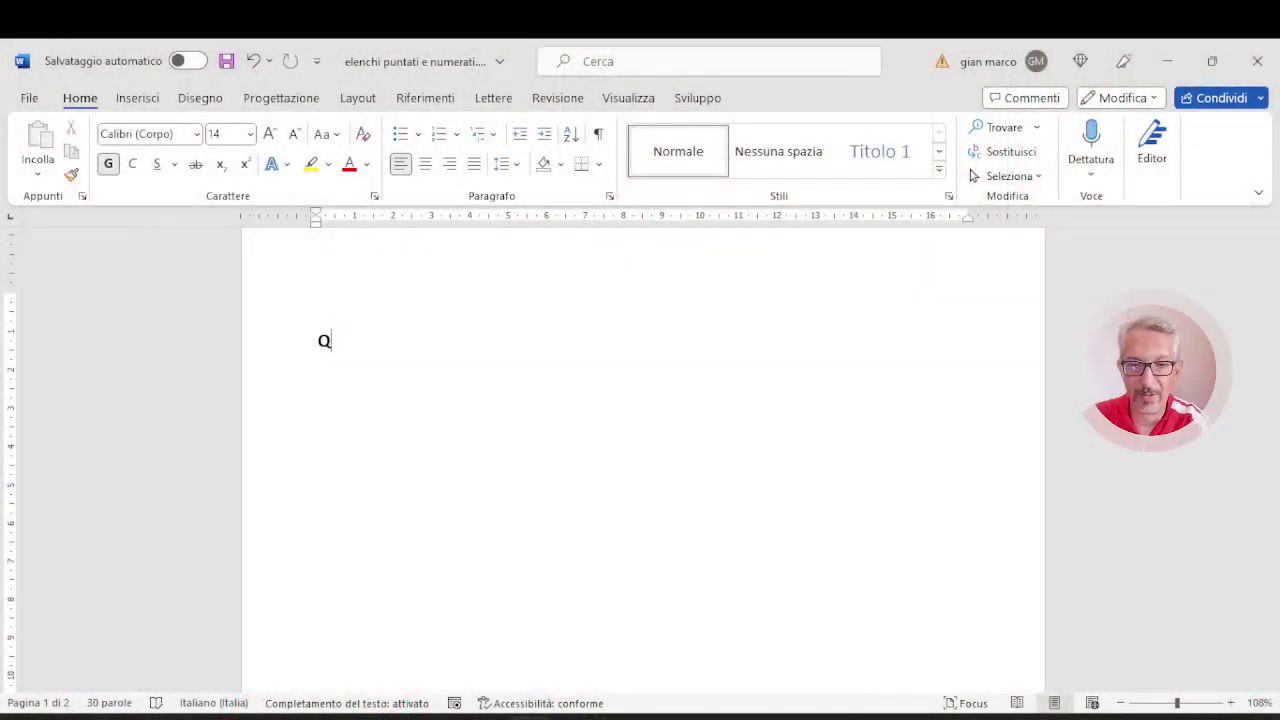
key(ctrl+z)
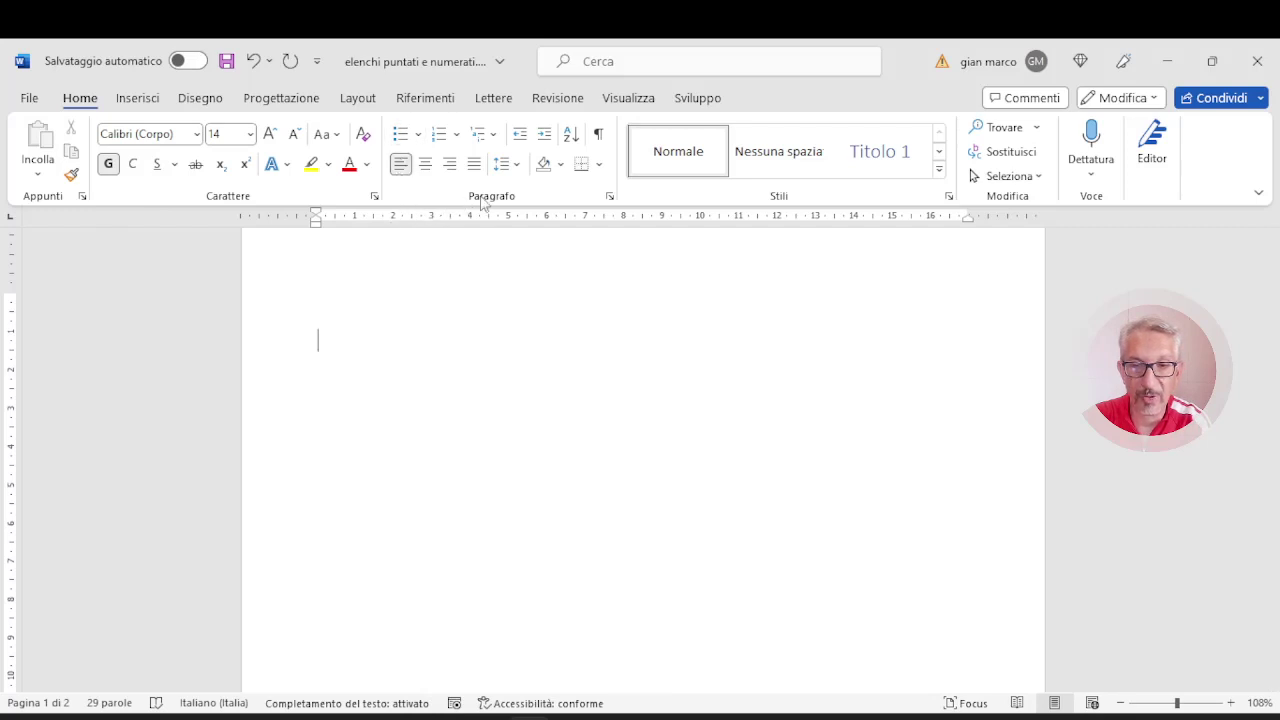
Build a bulleted list reading Tutorial 1, Tutorial 2, Tutorial 3, then end the list
click(401, 135)
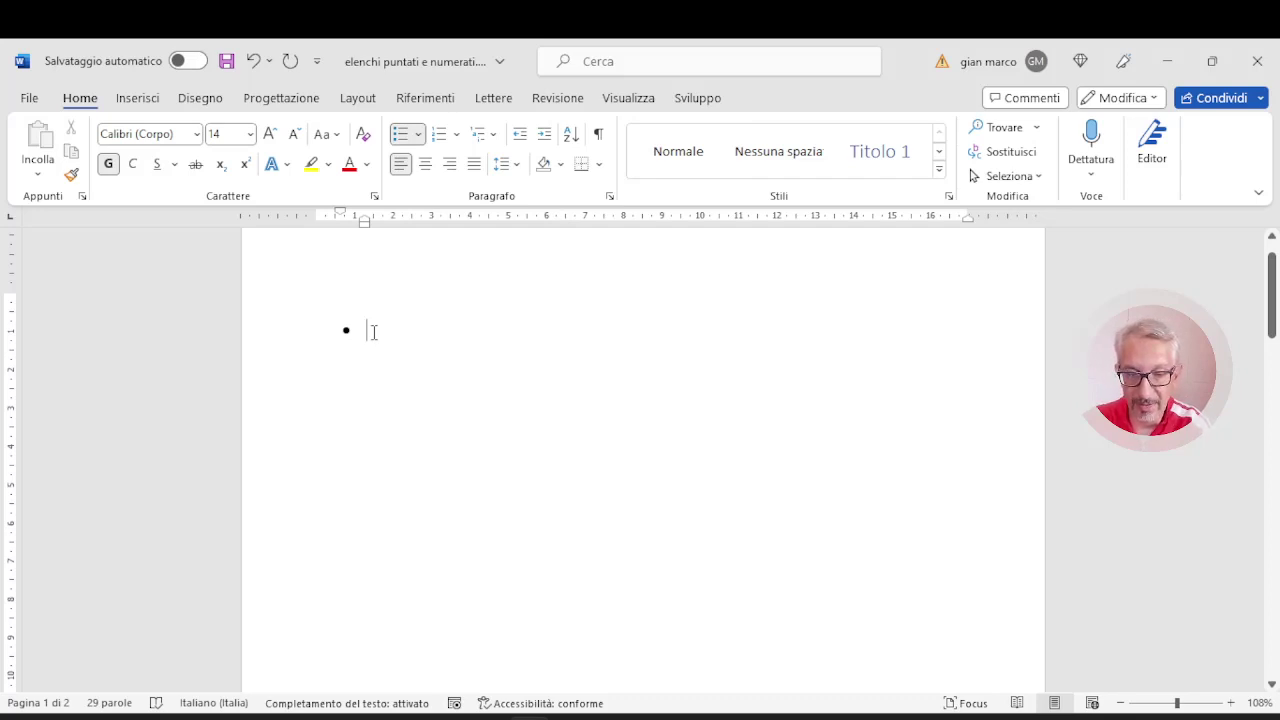
text(tutori)
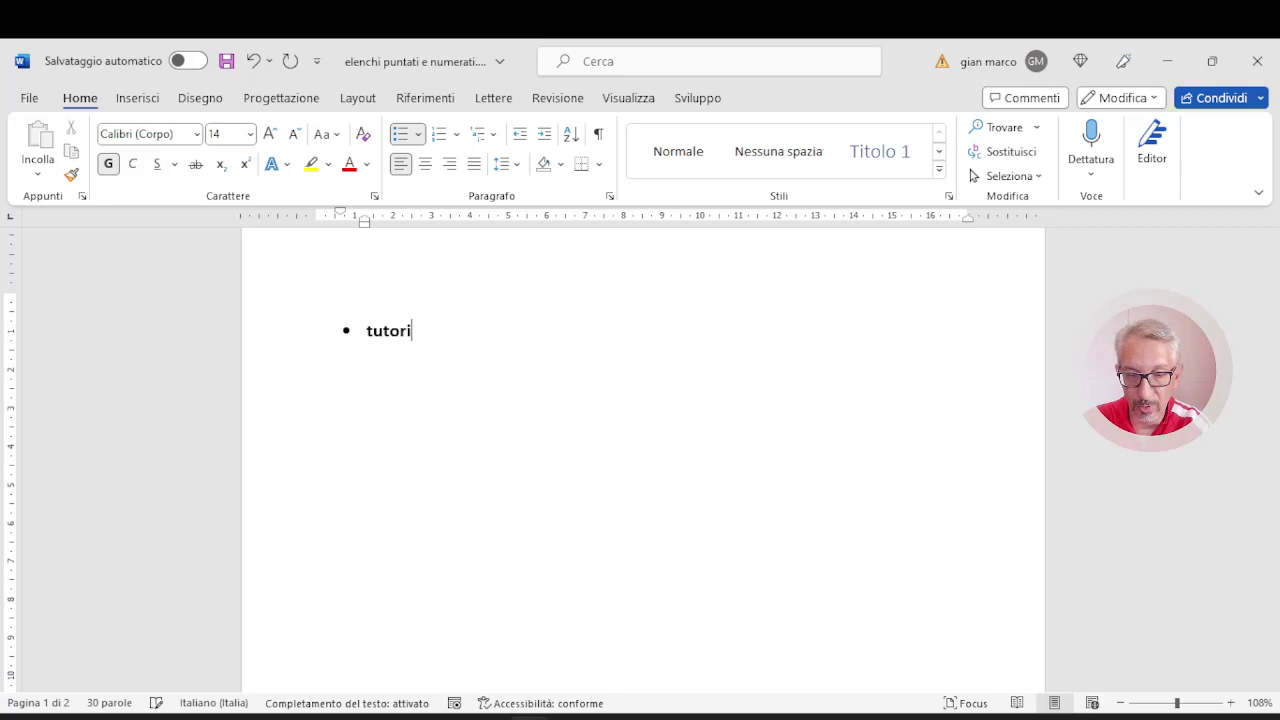
text(al)
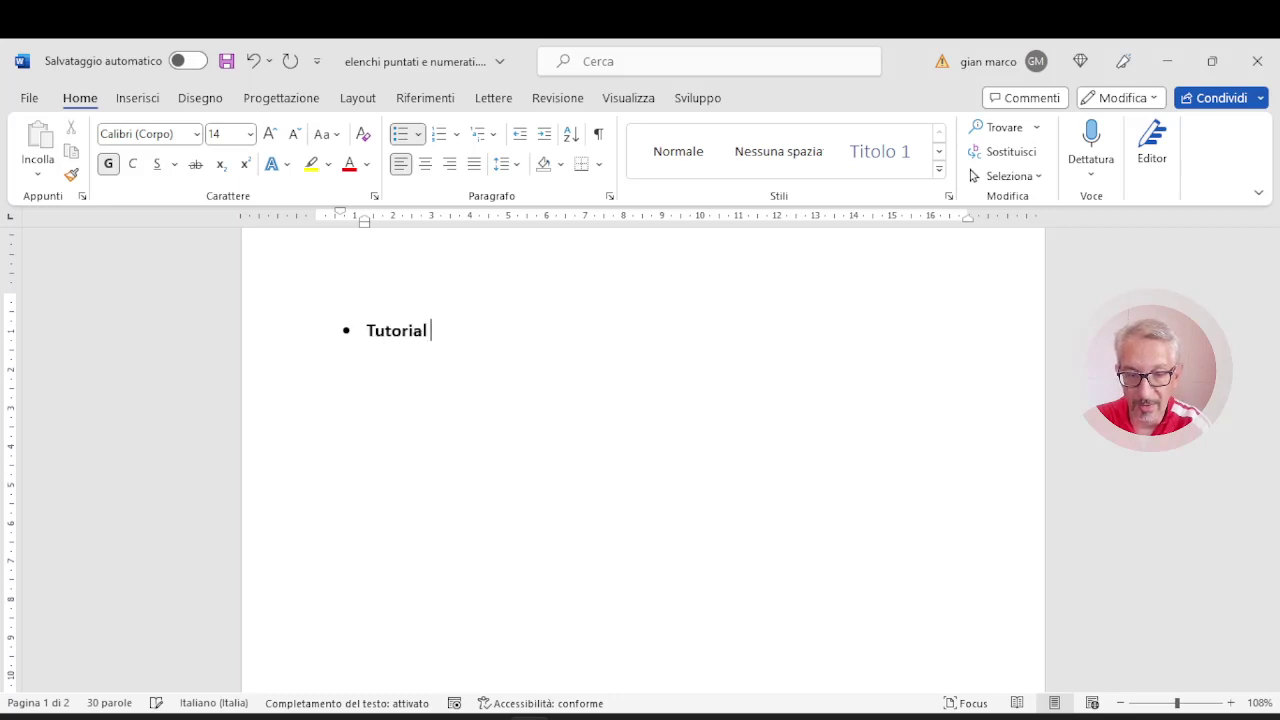
text( 1)
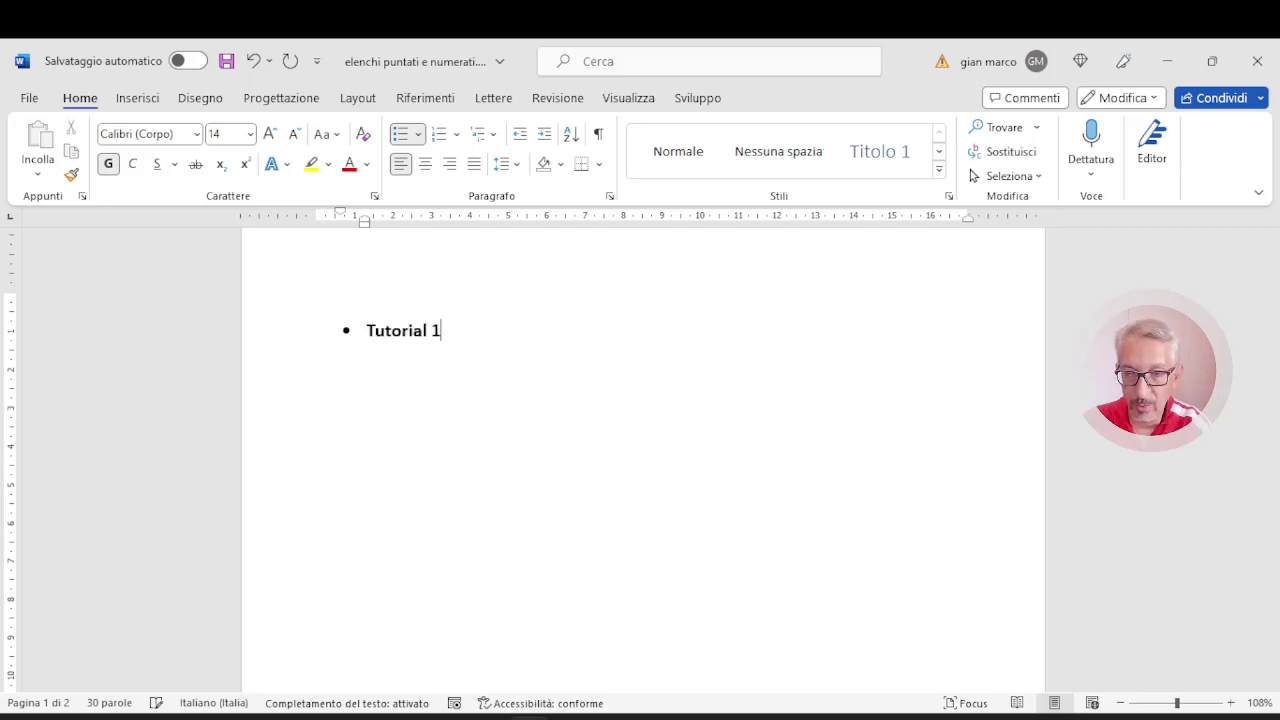
key(Return)
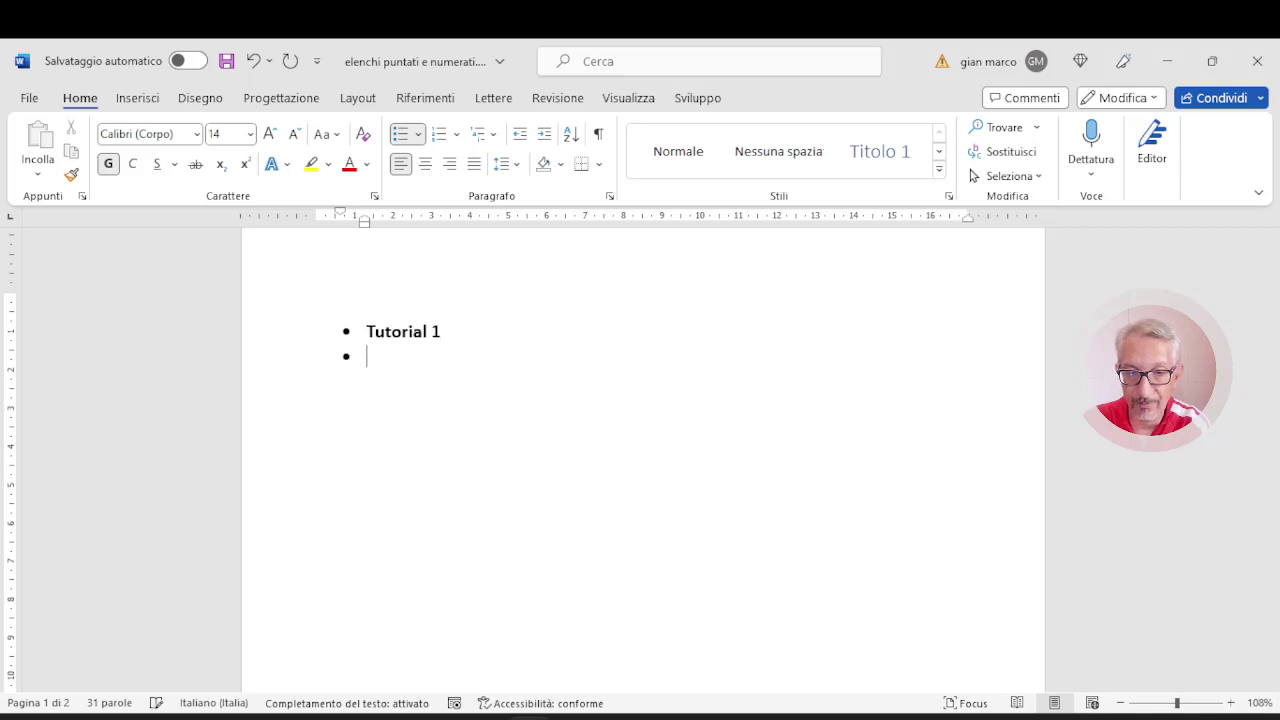
text(tu)
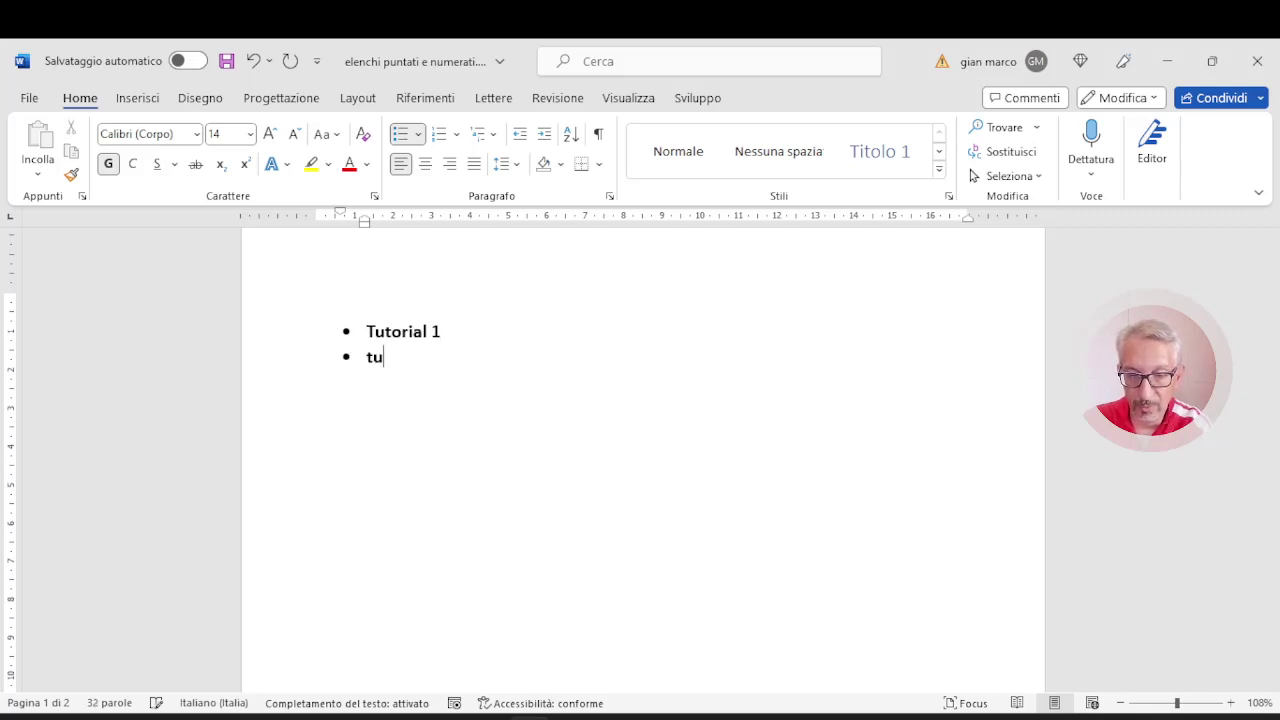
text(torial )
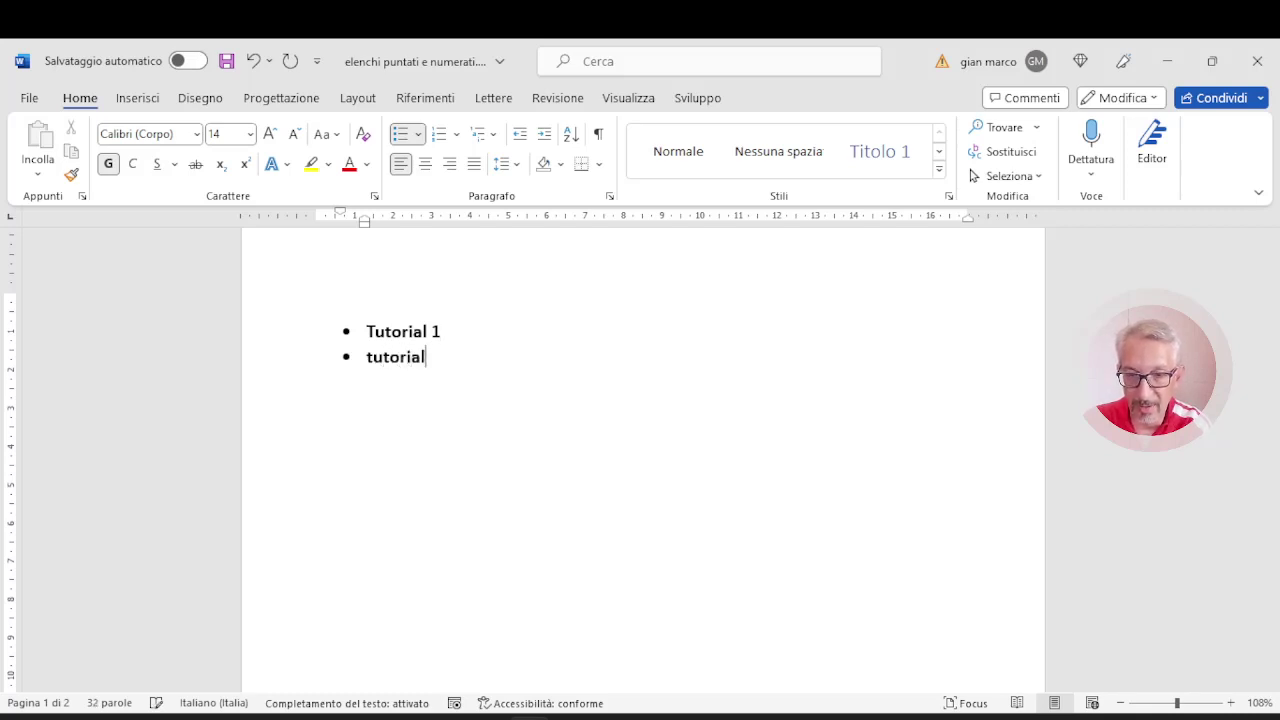
text(2)
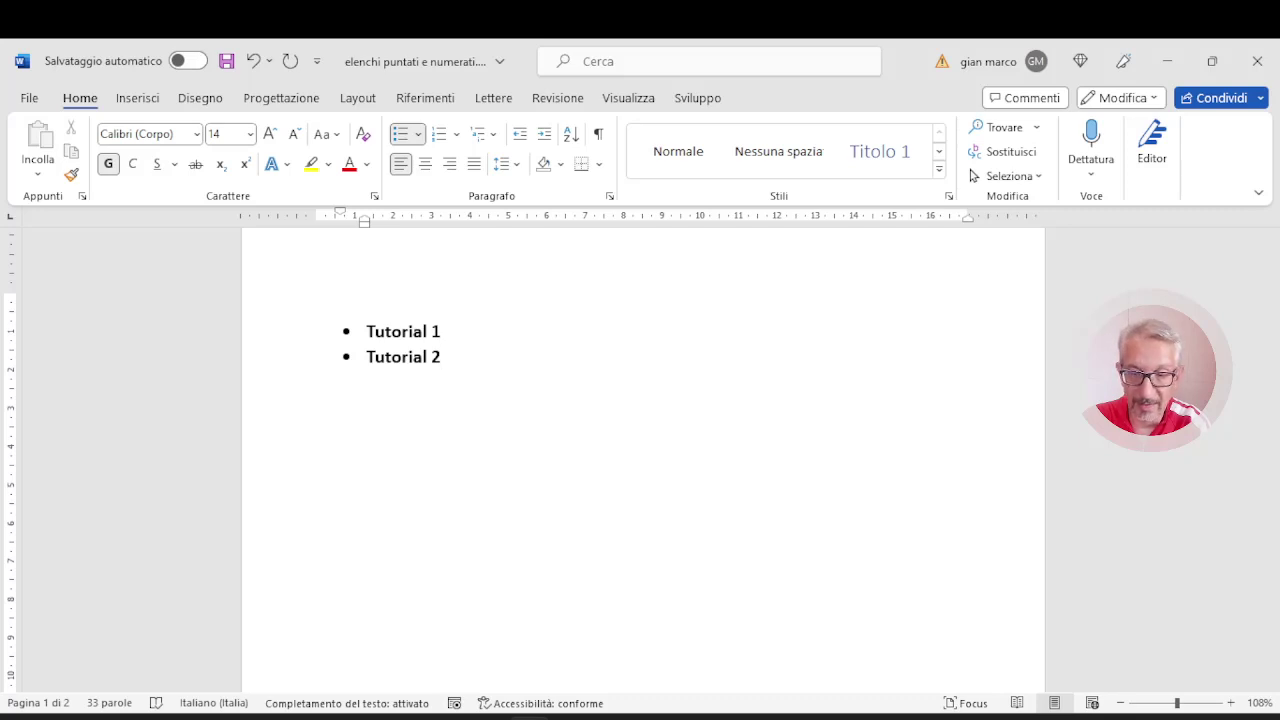
key(Return)
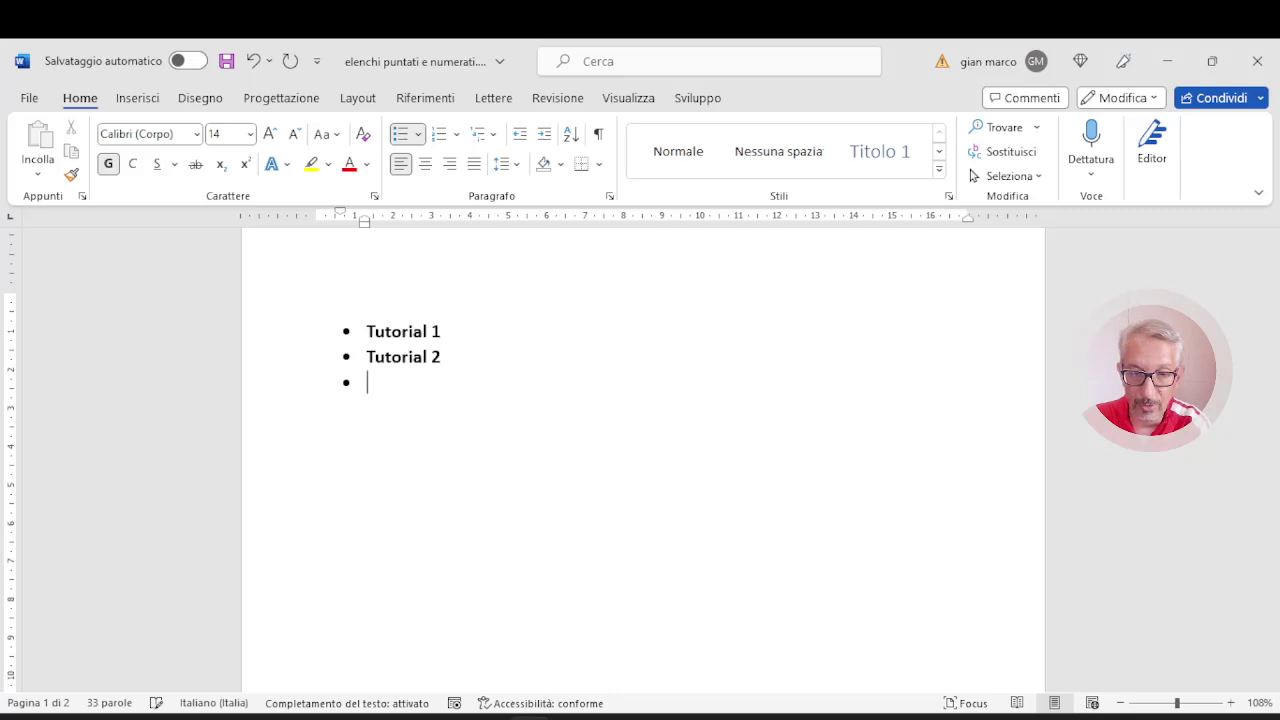
text(tu)
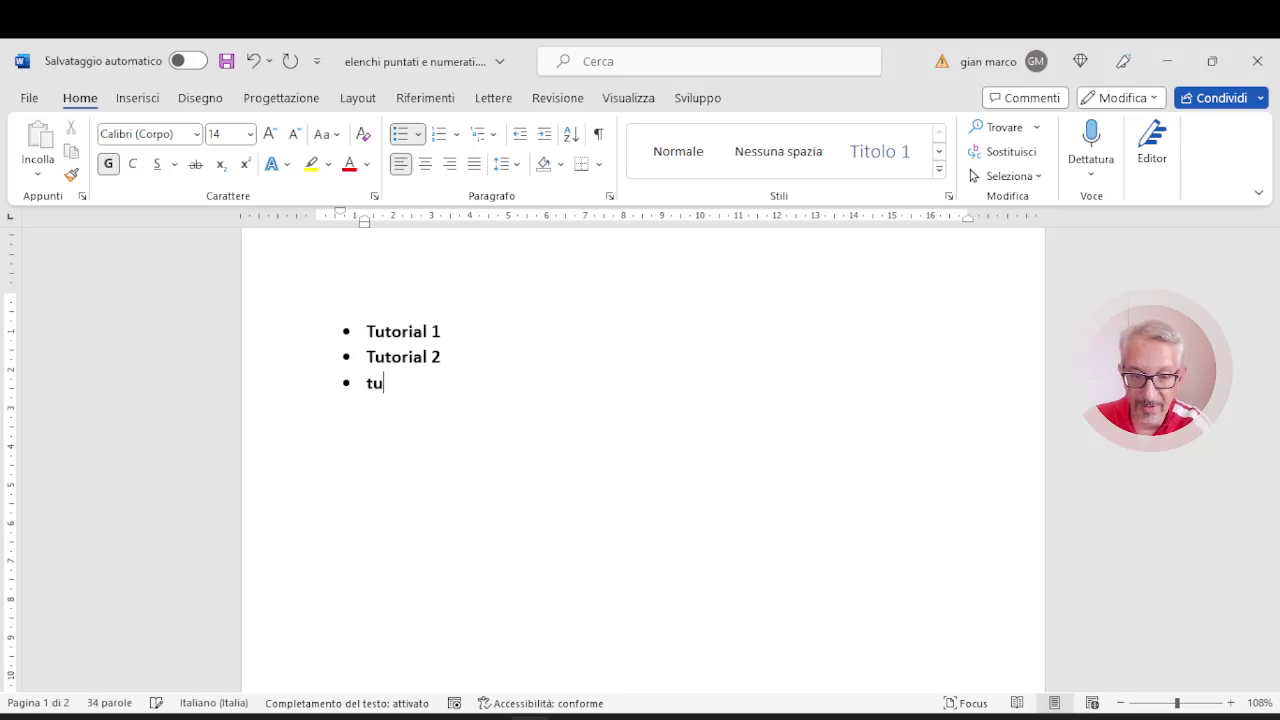
text(torial)
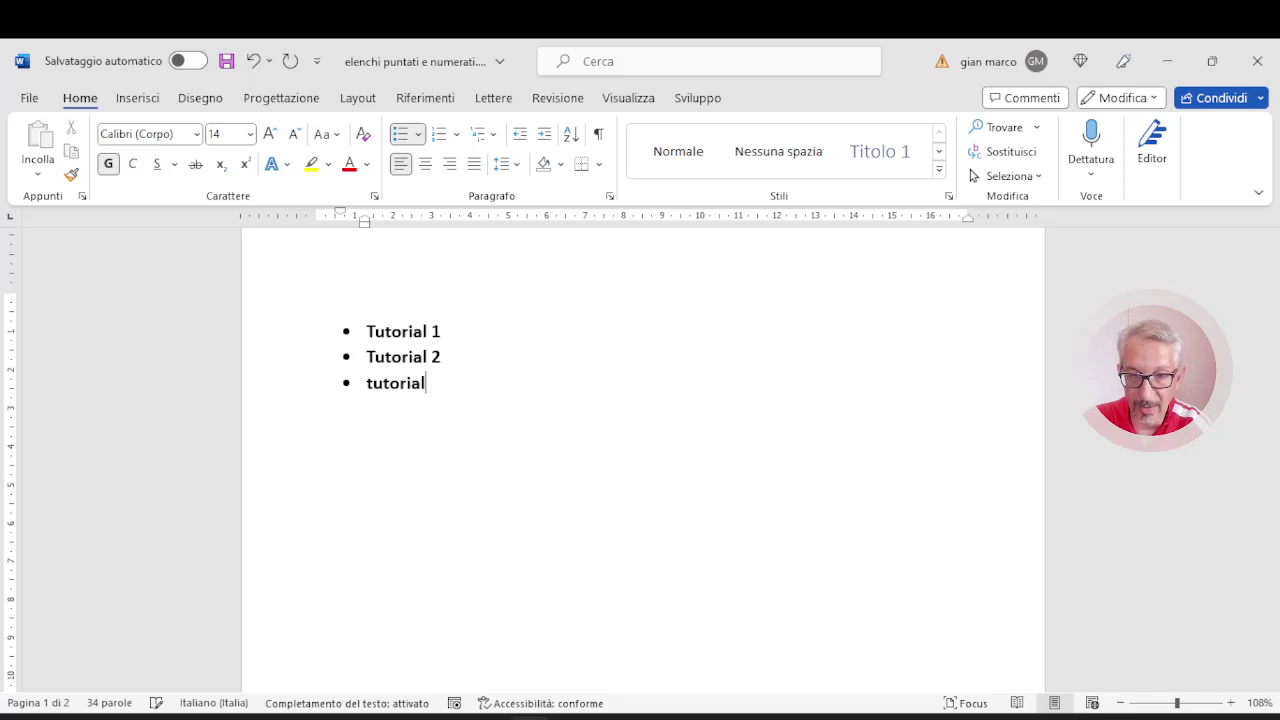
text( 3)
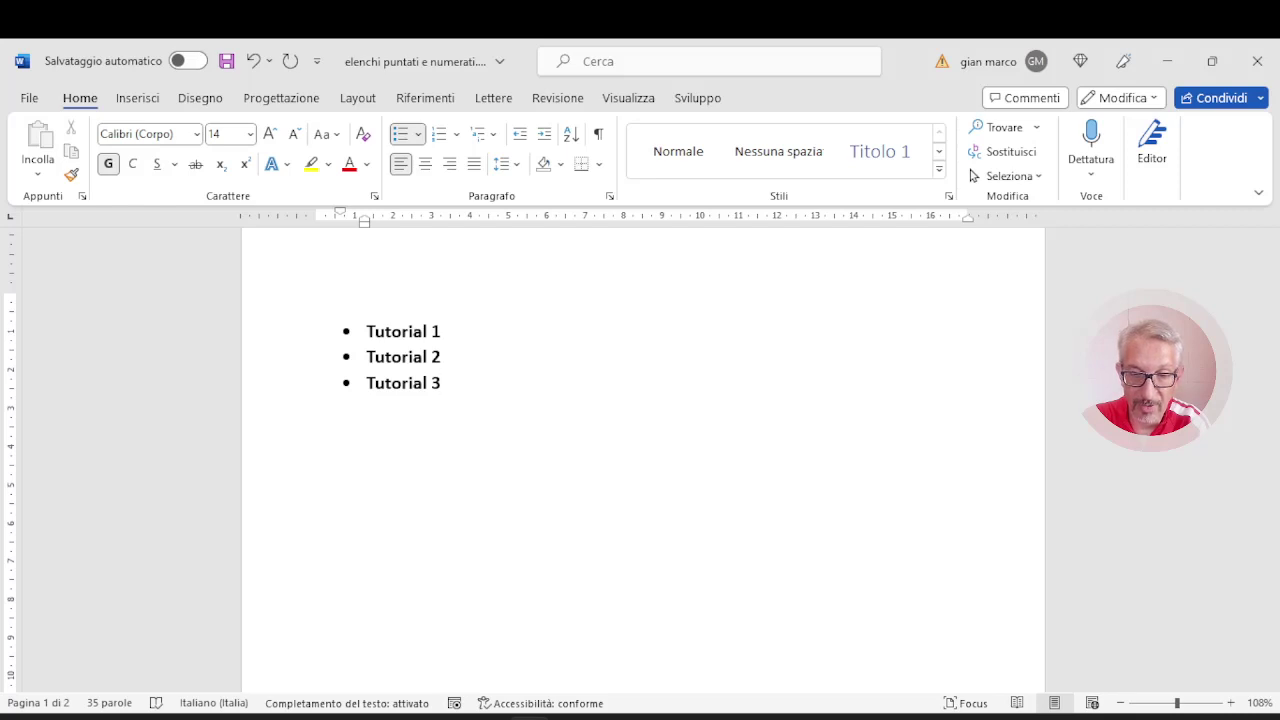
key(BackSpace)
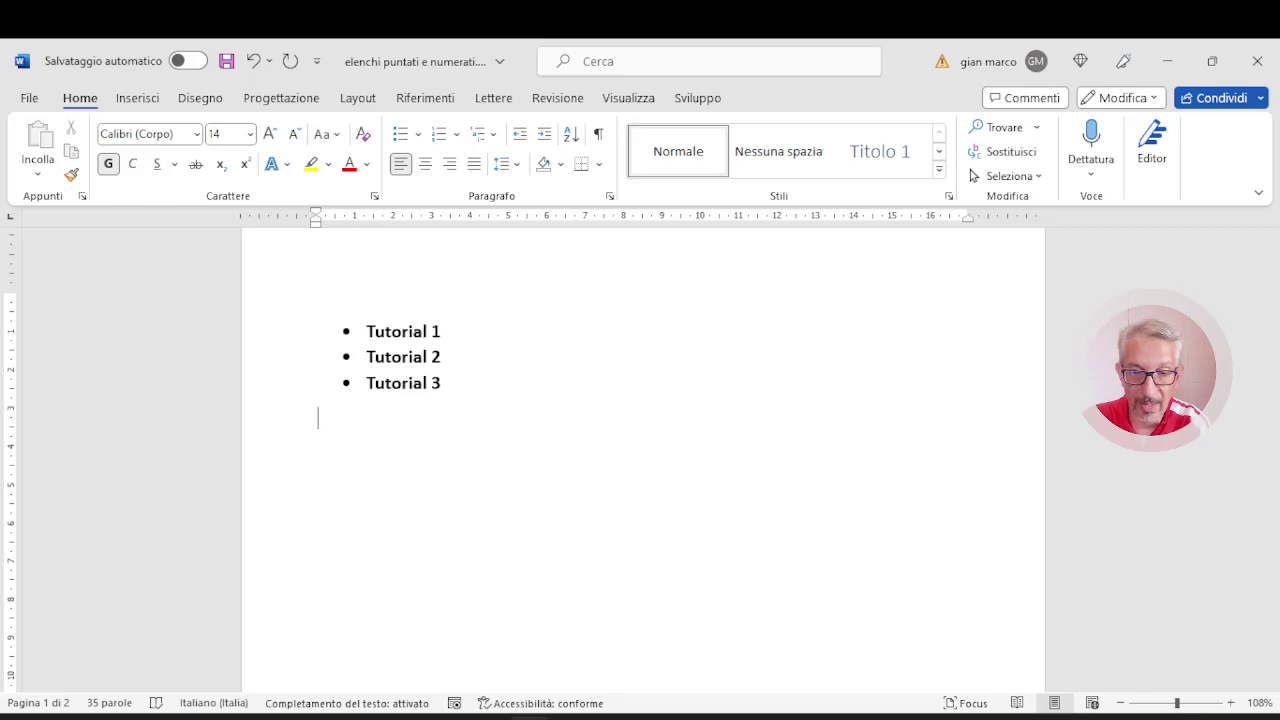
Type 'Ciao ciao' on the unbulleted line below the Tutorial list
text(ci)
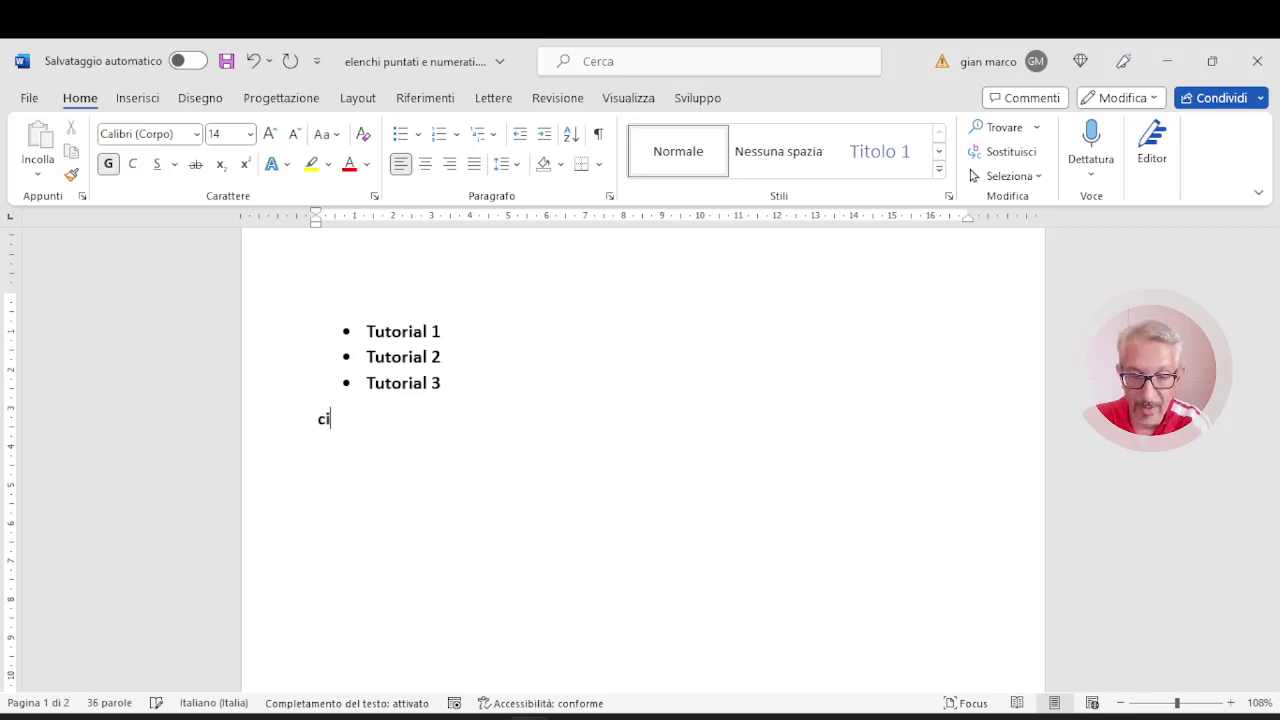
text(Ciao )
text(ao)
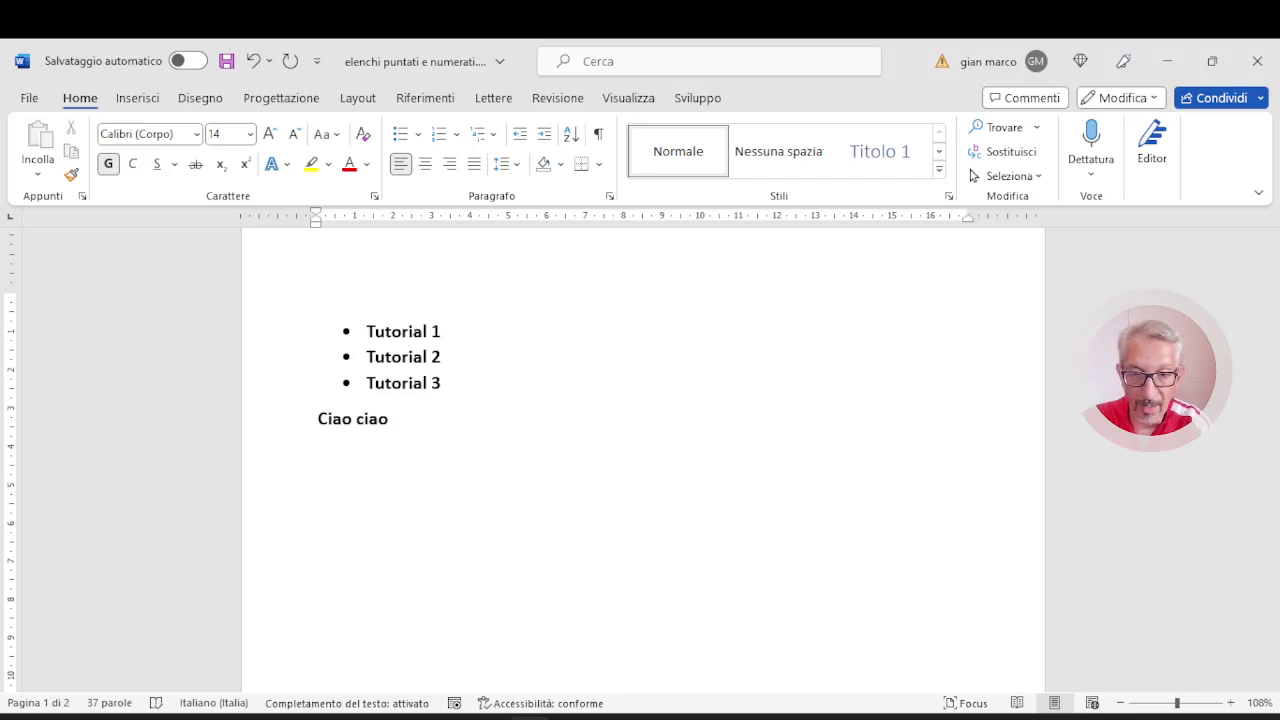
key(BackSpace)
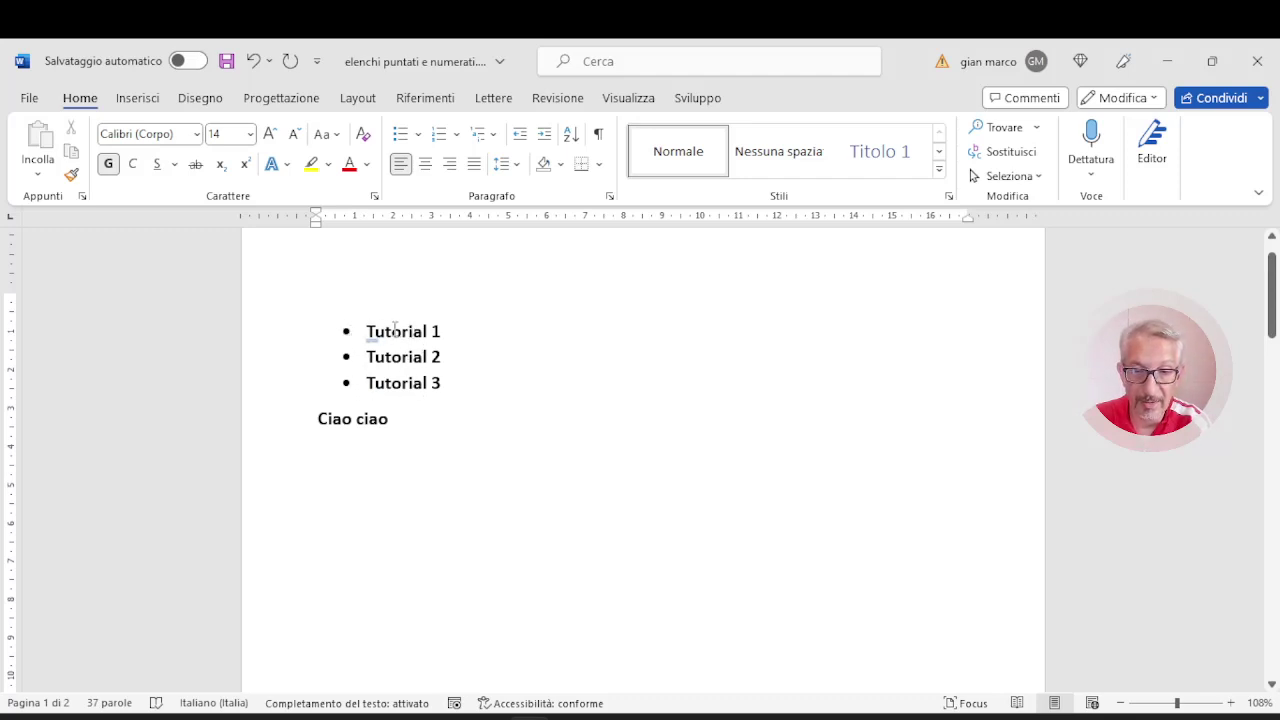
Switch the Tutorial list to diamond bullets from the bullet library
click(394, 328)
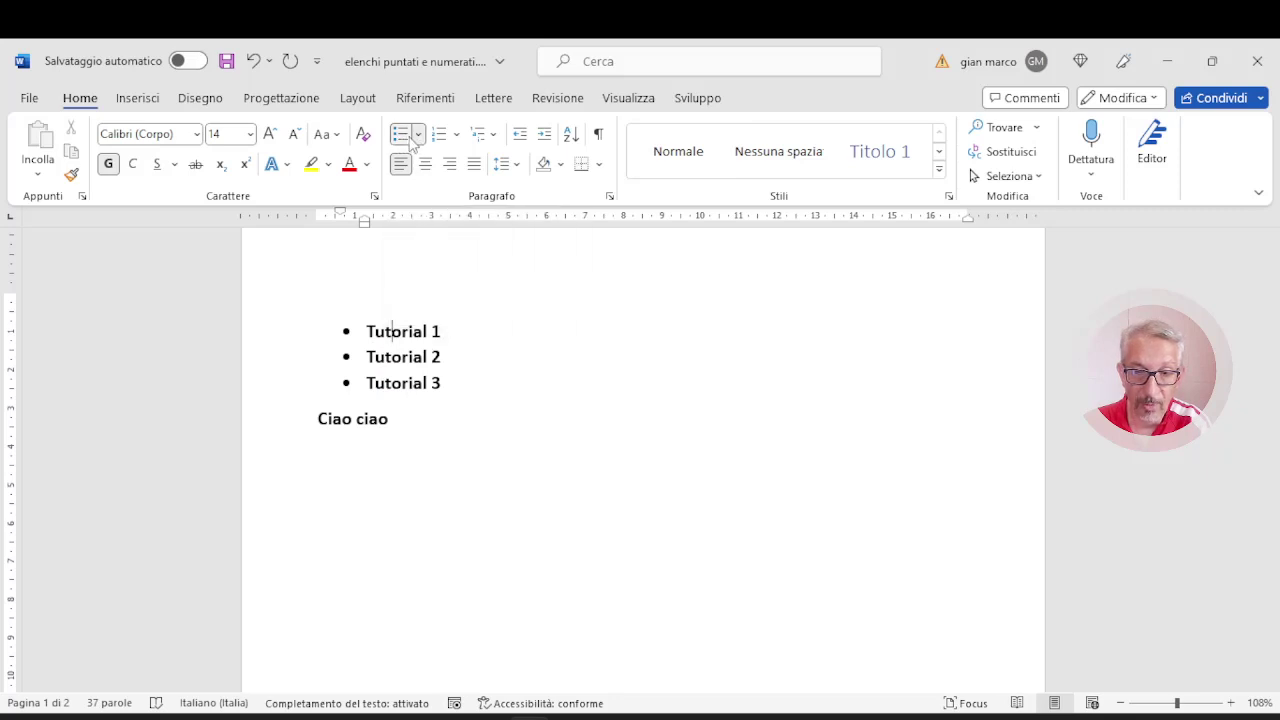
click(419, 134)
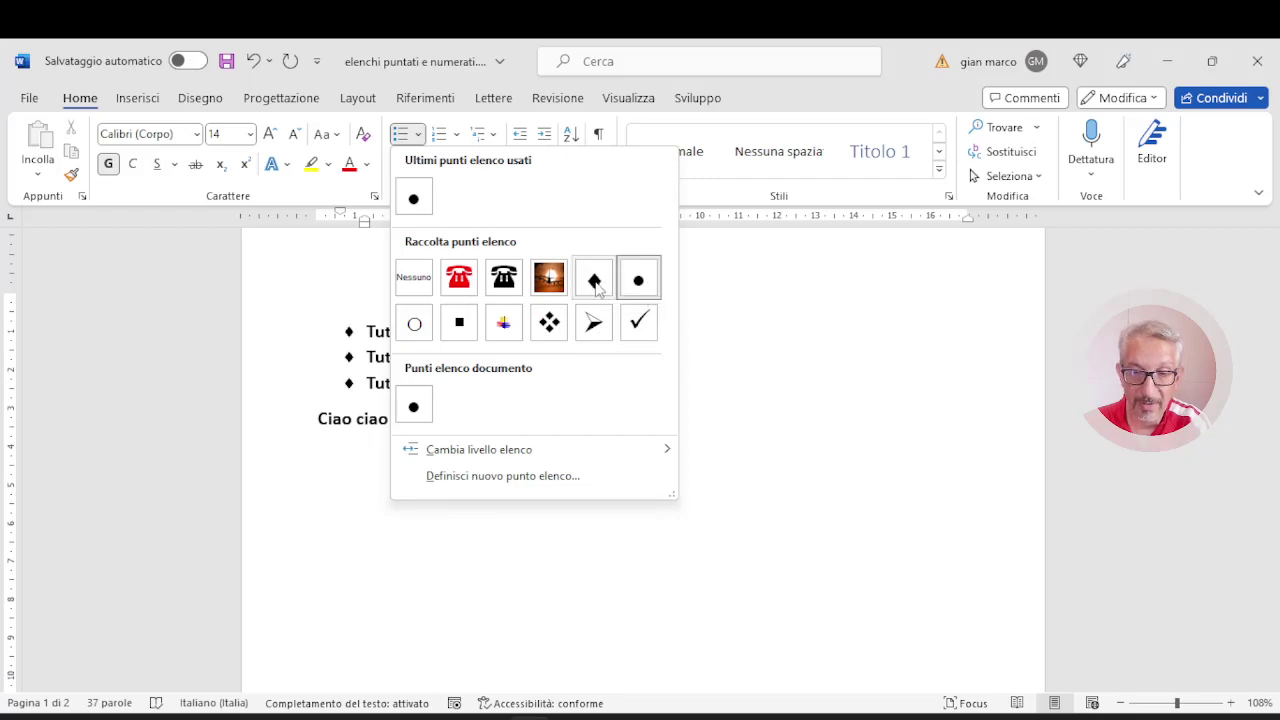
click(594, 281)
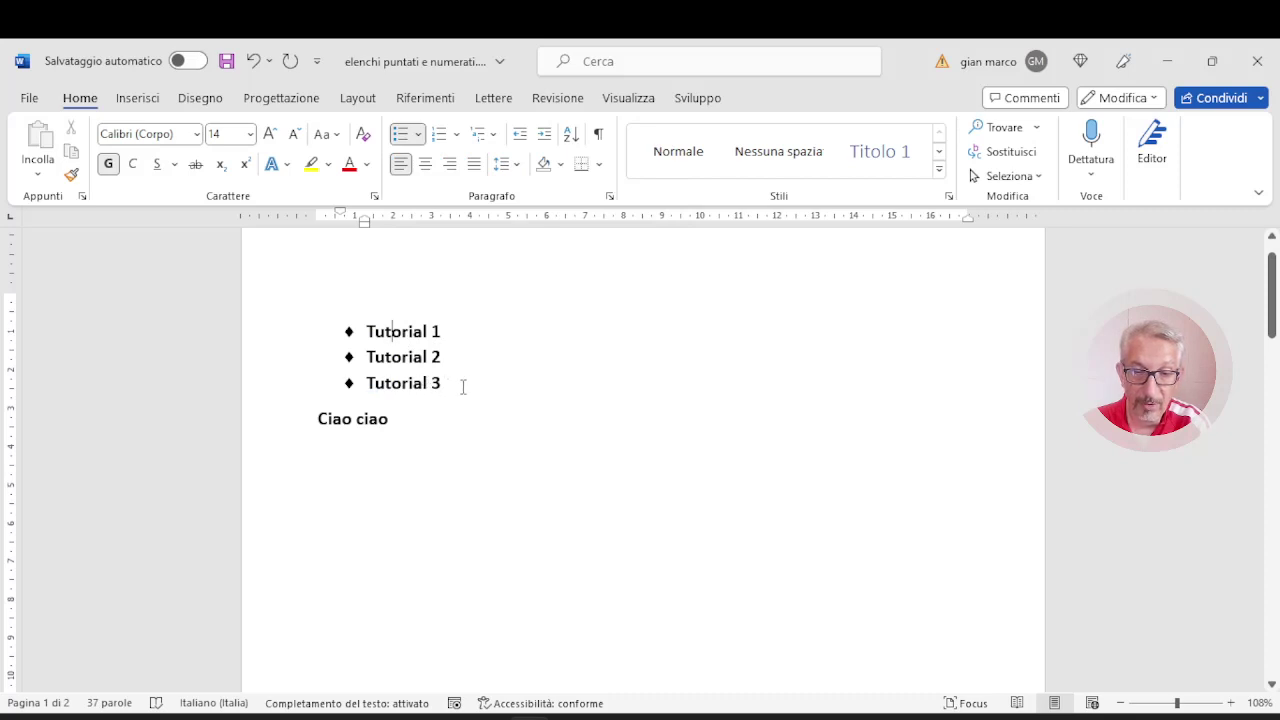
Select and deselect the Tutorial items, then reopen the bullet library from Tutorial 1
drag(445, 384, 335, 342)
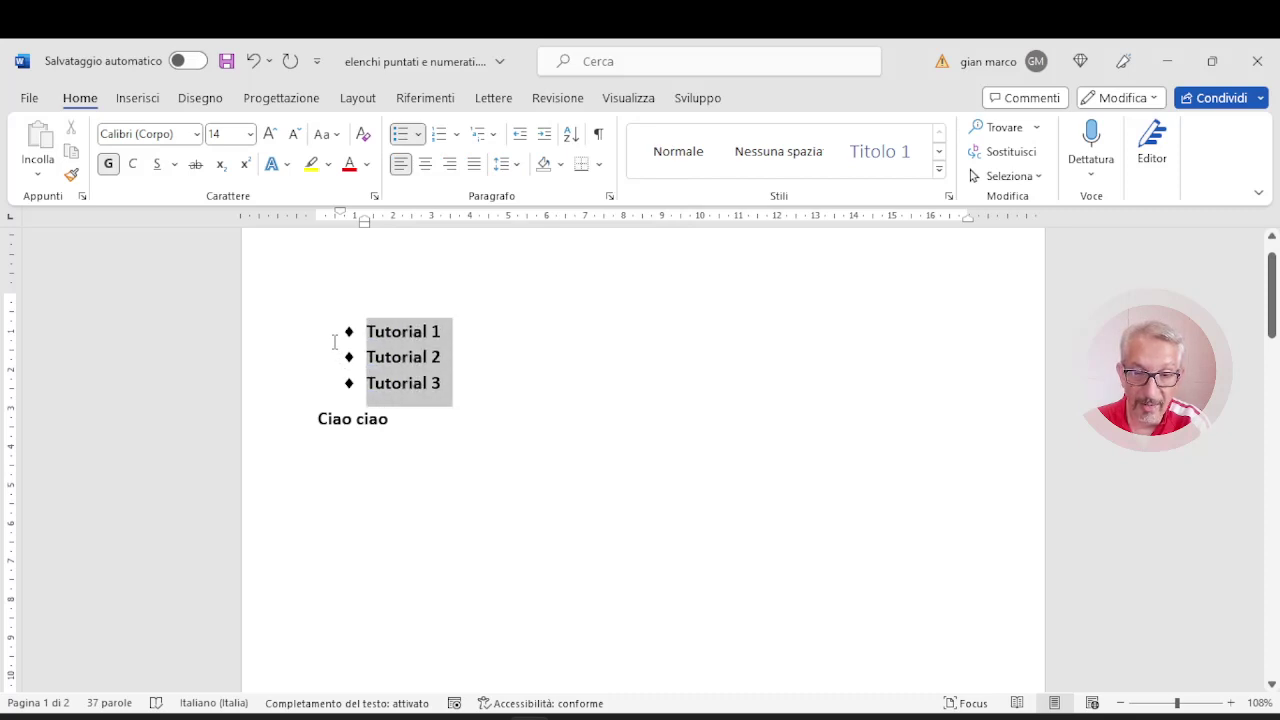
click(517, 457)
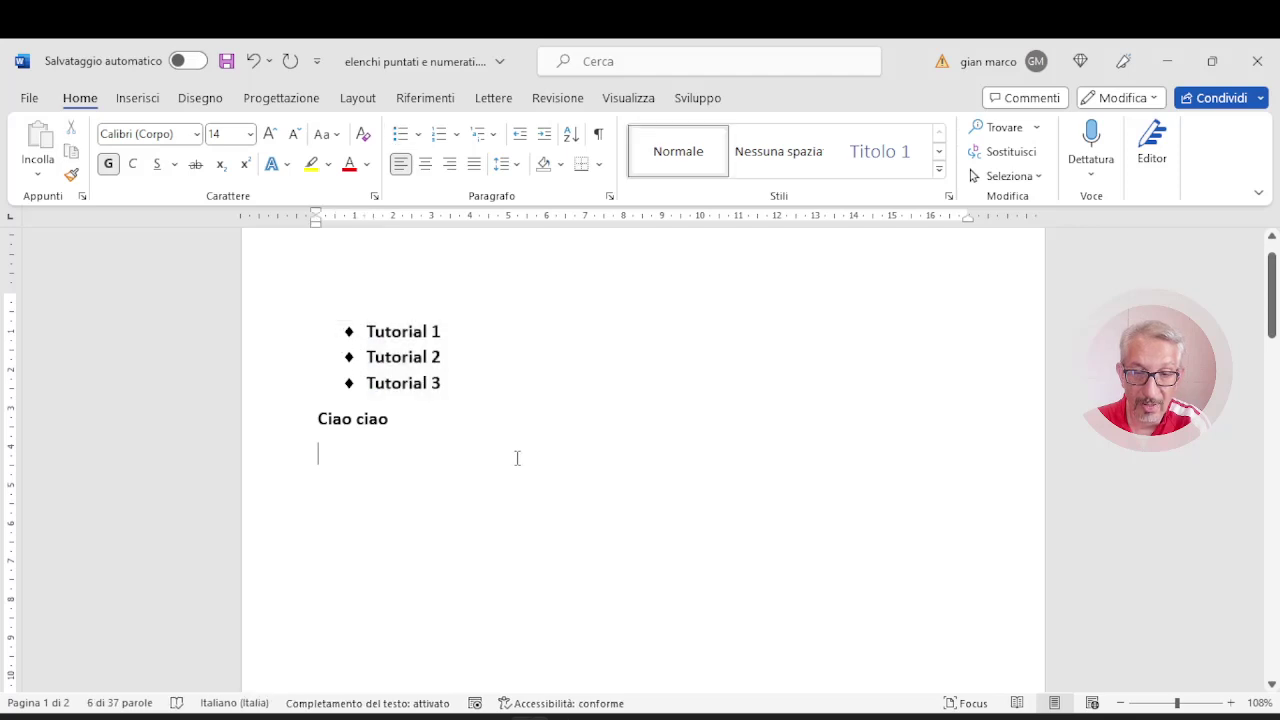
click(410, 331)
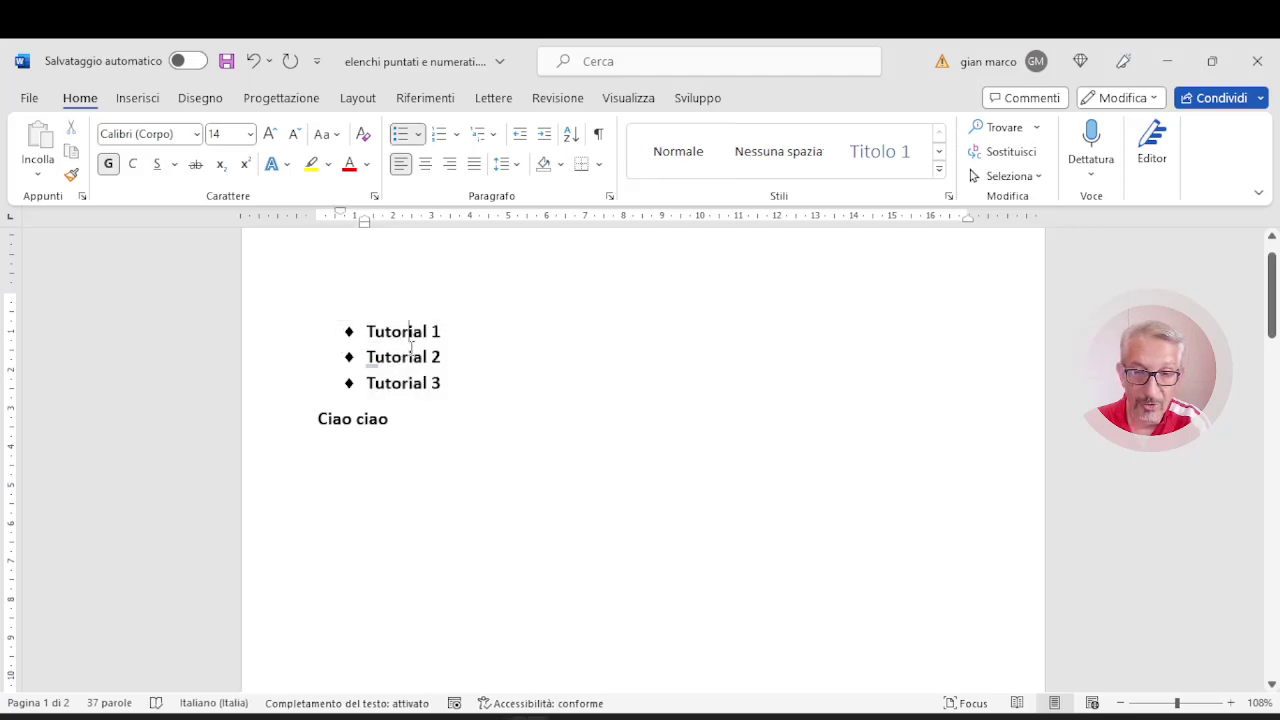
click(418, 134)
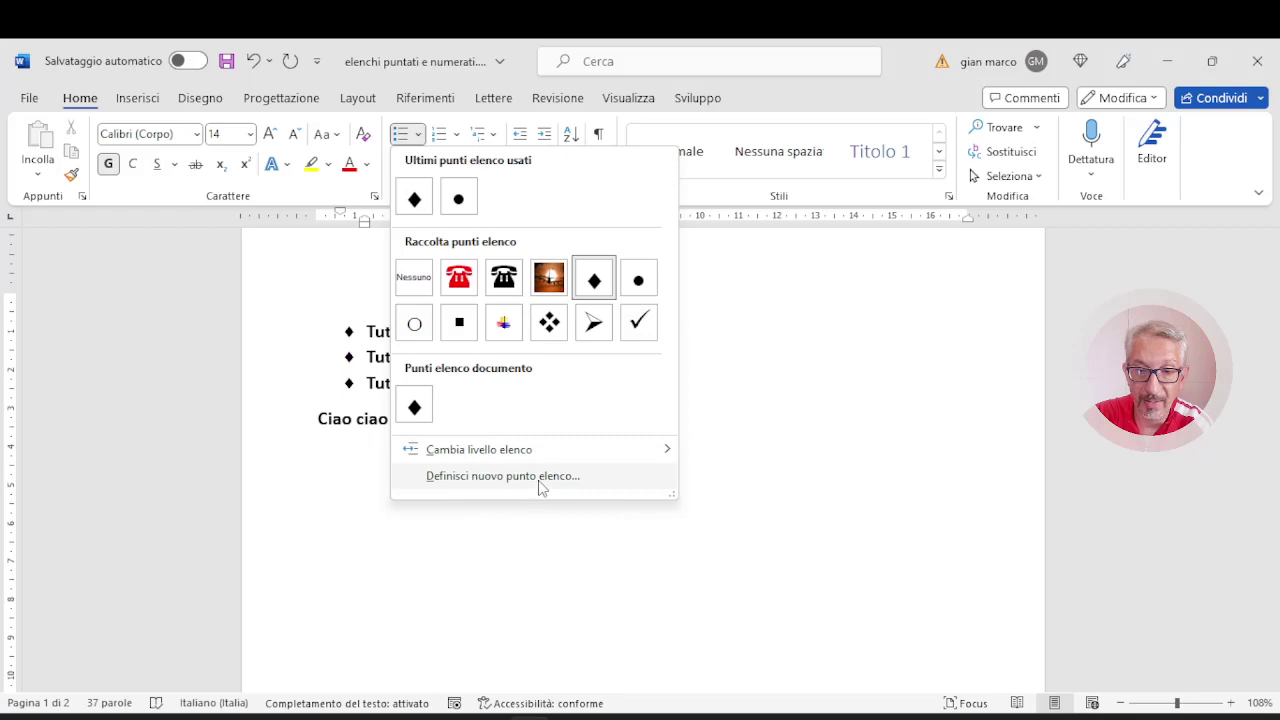
Define a new bullet using the spade symbol and apply it to Tutorial 1–3
click(541, 479)
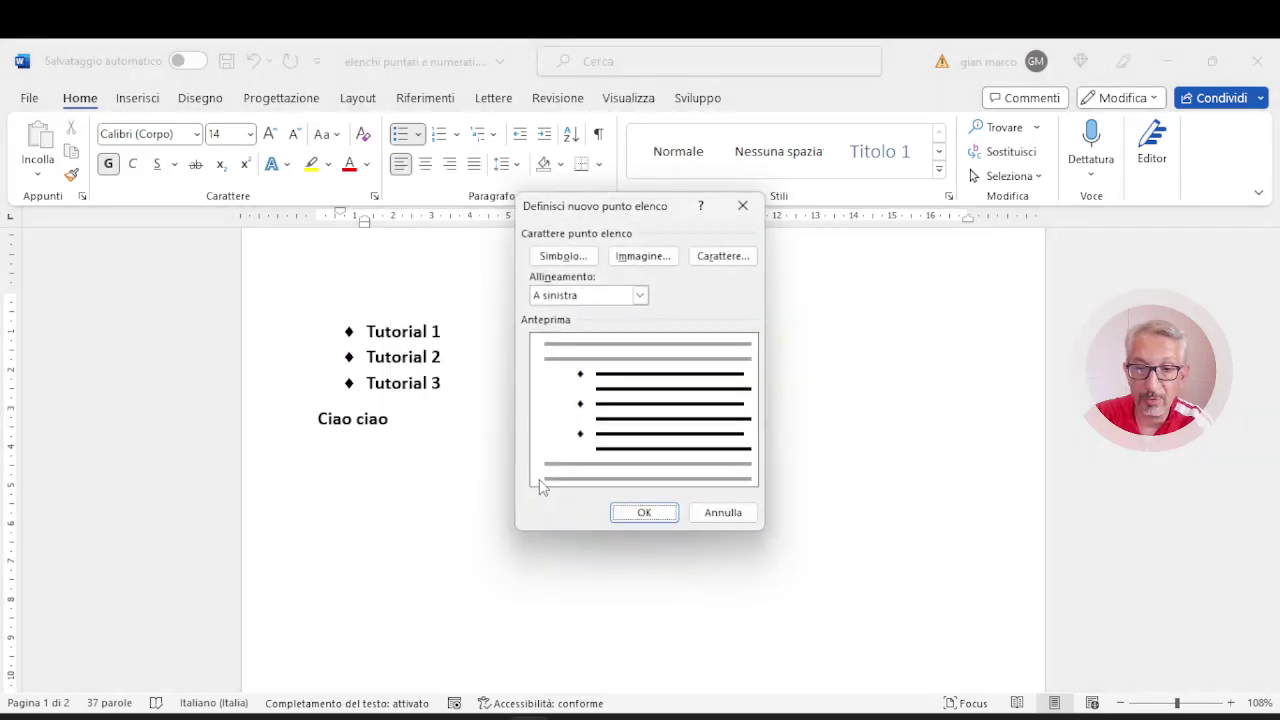
click(563, 257)
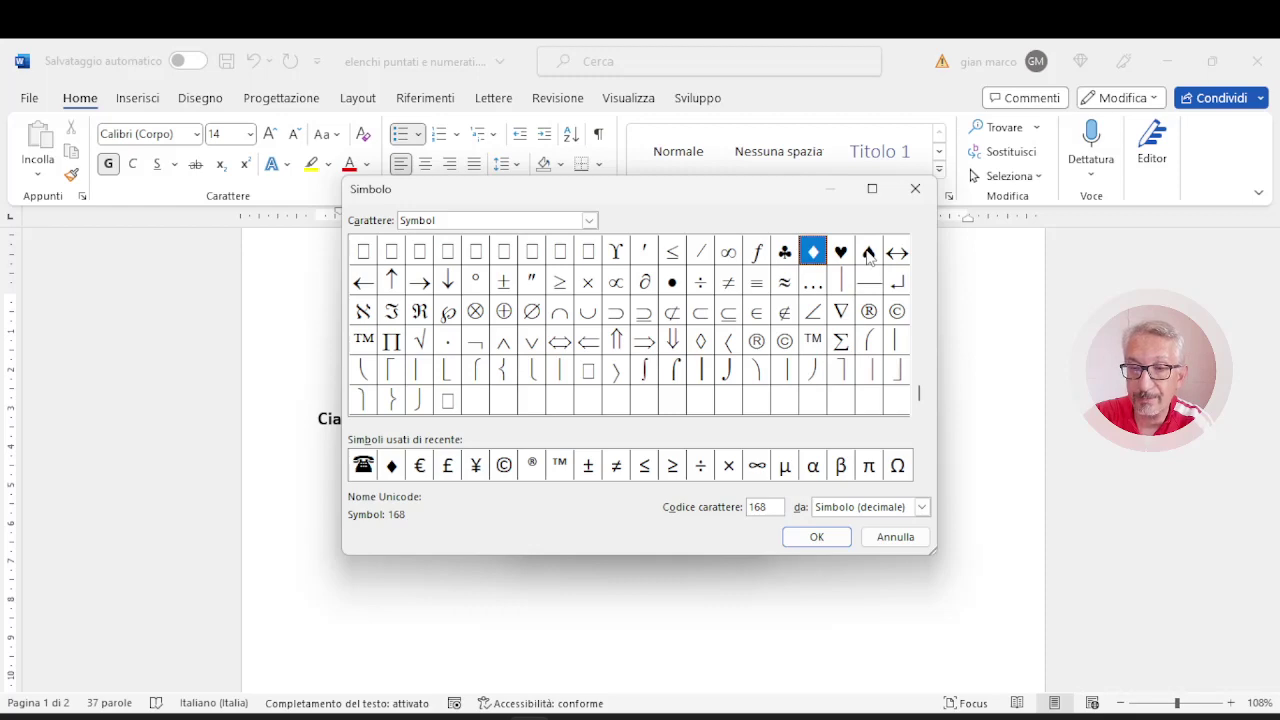
click(869, 257)
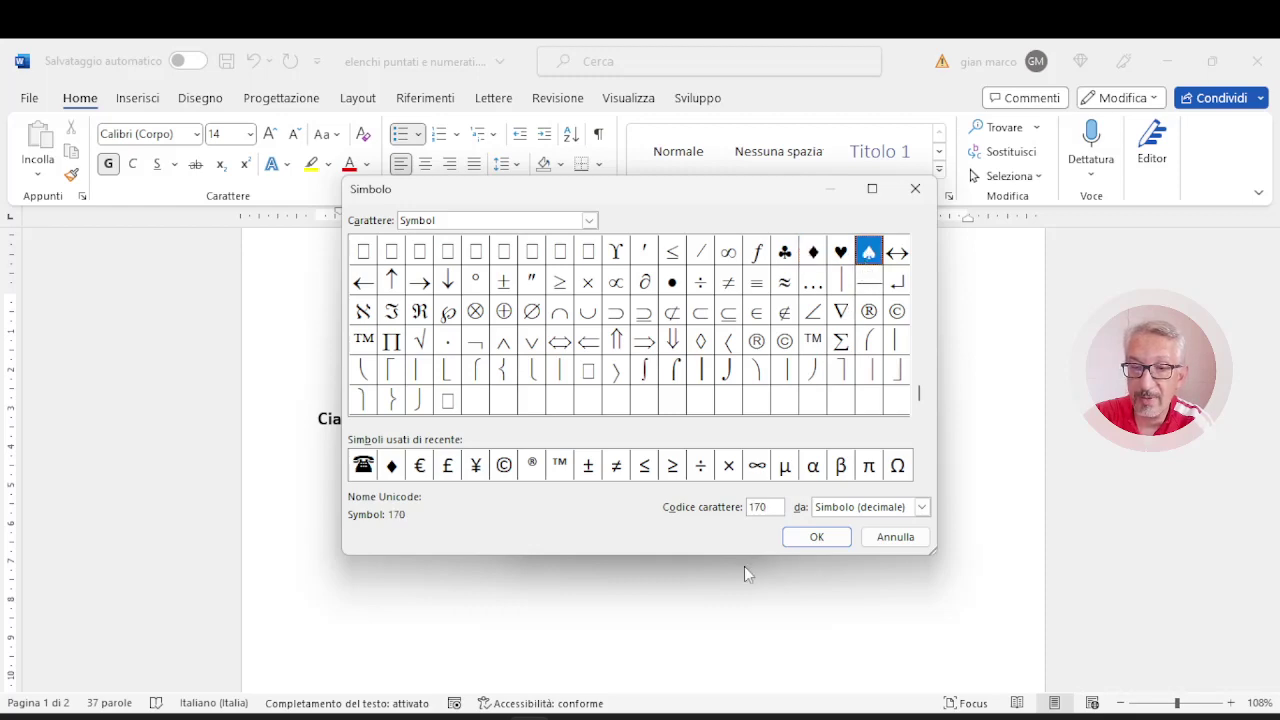
click(818, 538)
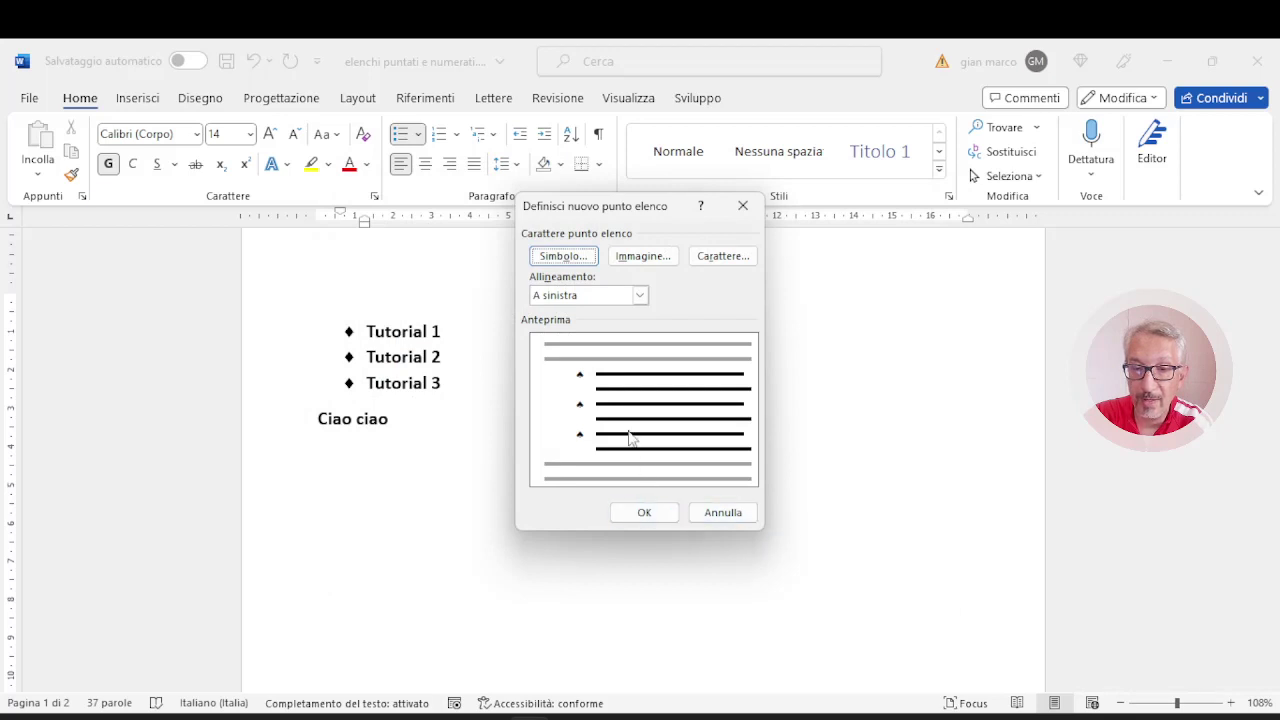
click(645, 513)
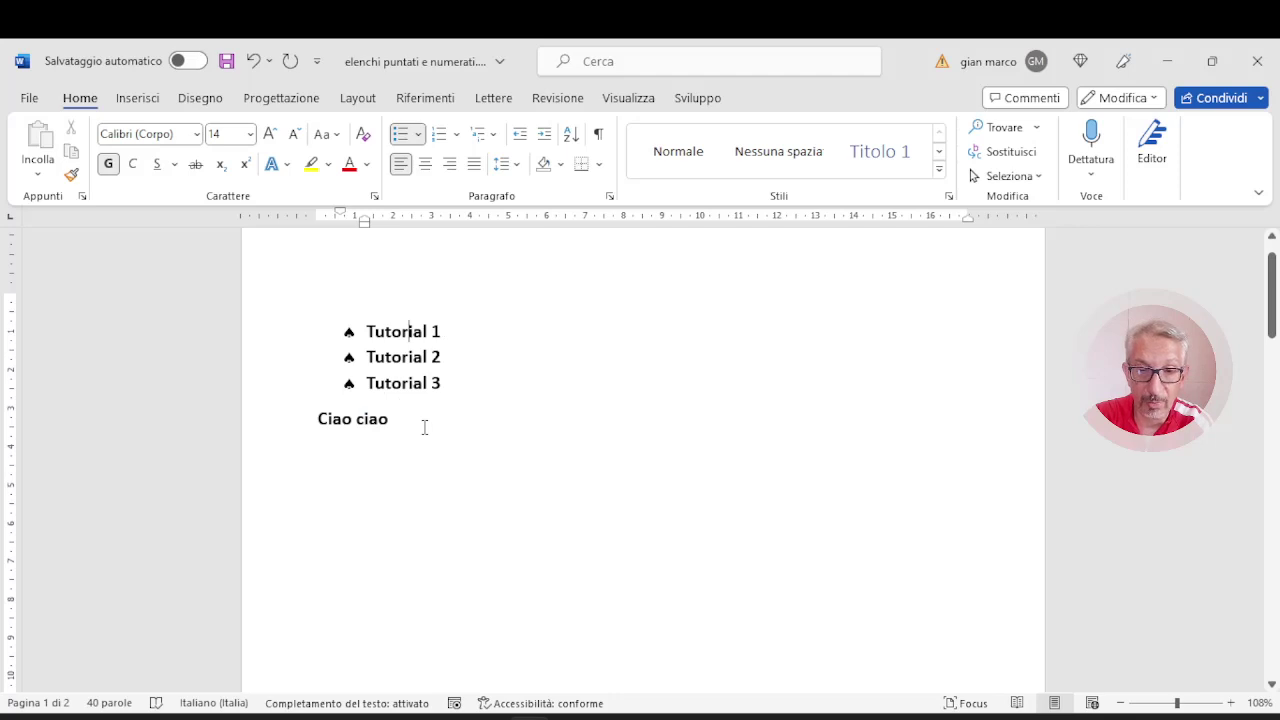
Set the spade bullet's font colour to red in Define New Bullet and apply it
click(418, 134)
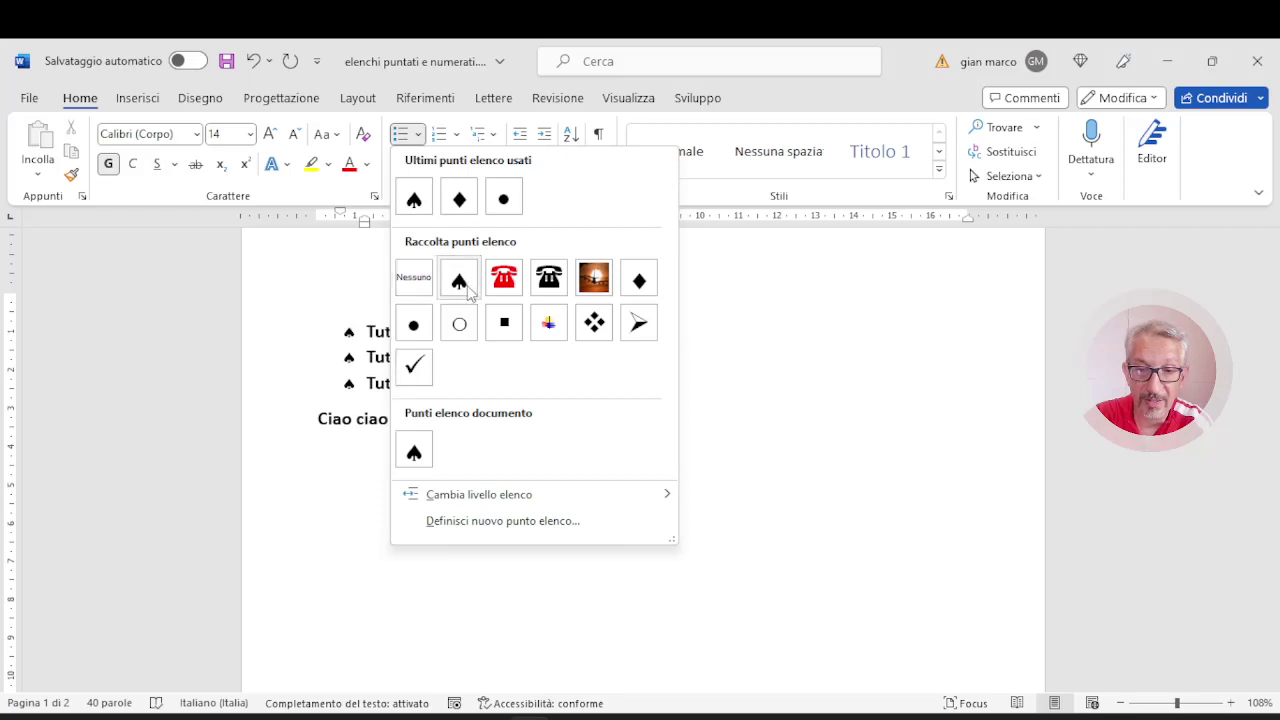
click(507, 521)
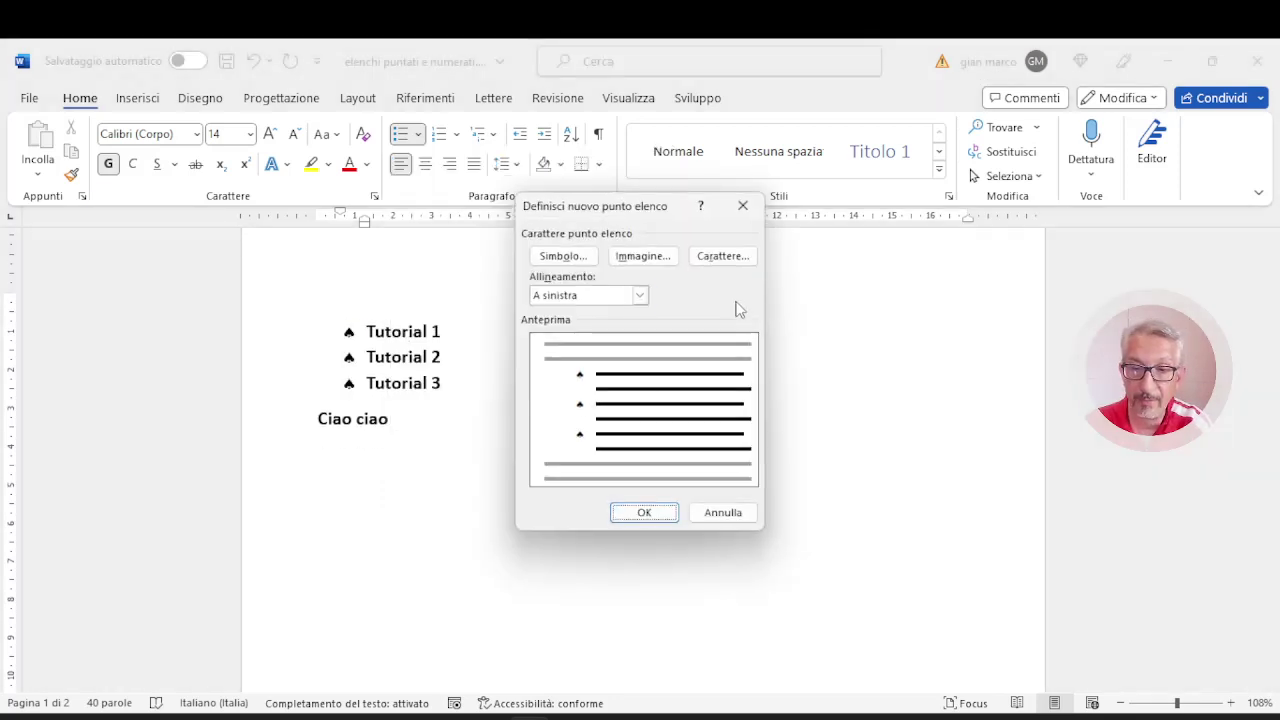
click(716, 263)
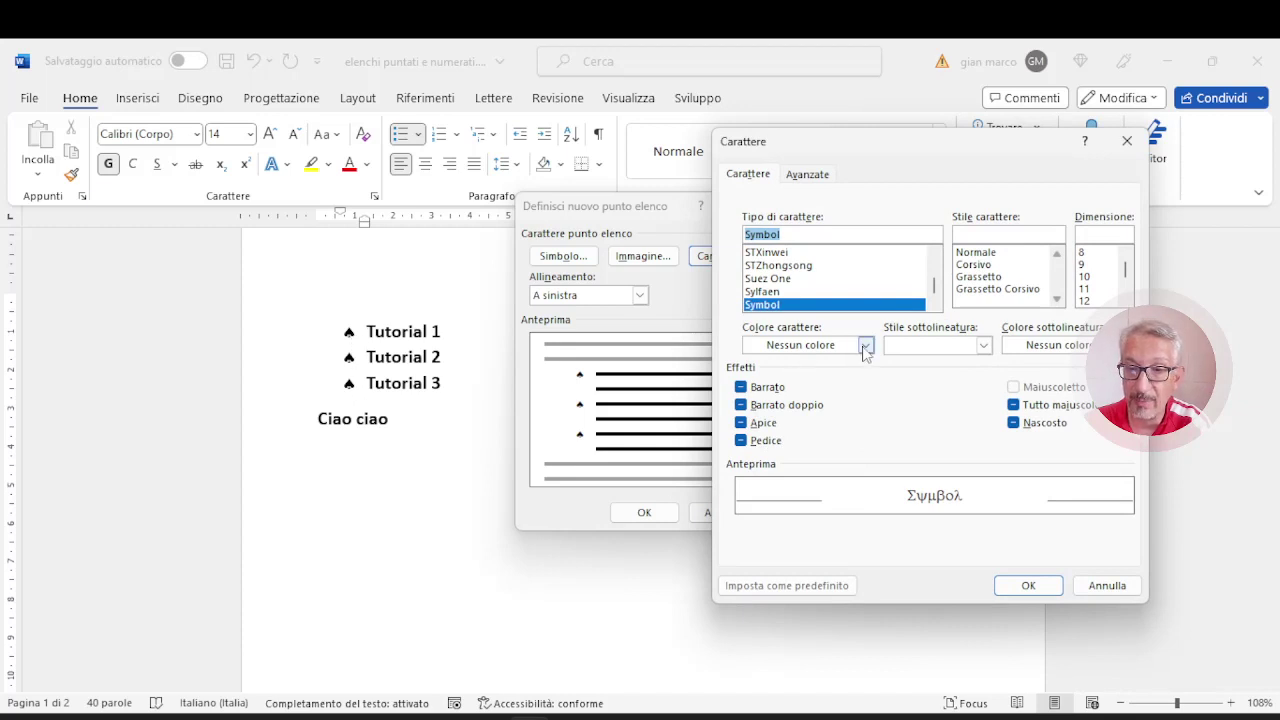
click(865, 346)
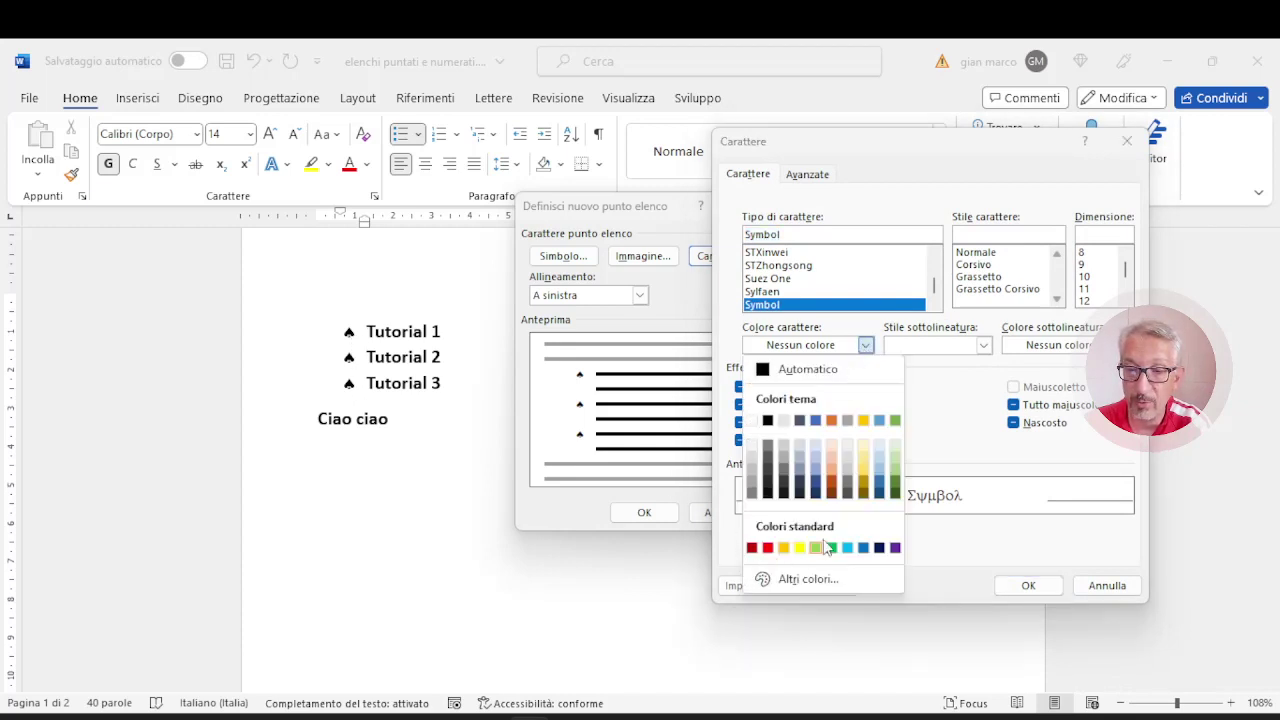
click(767, 547)
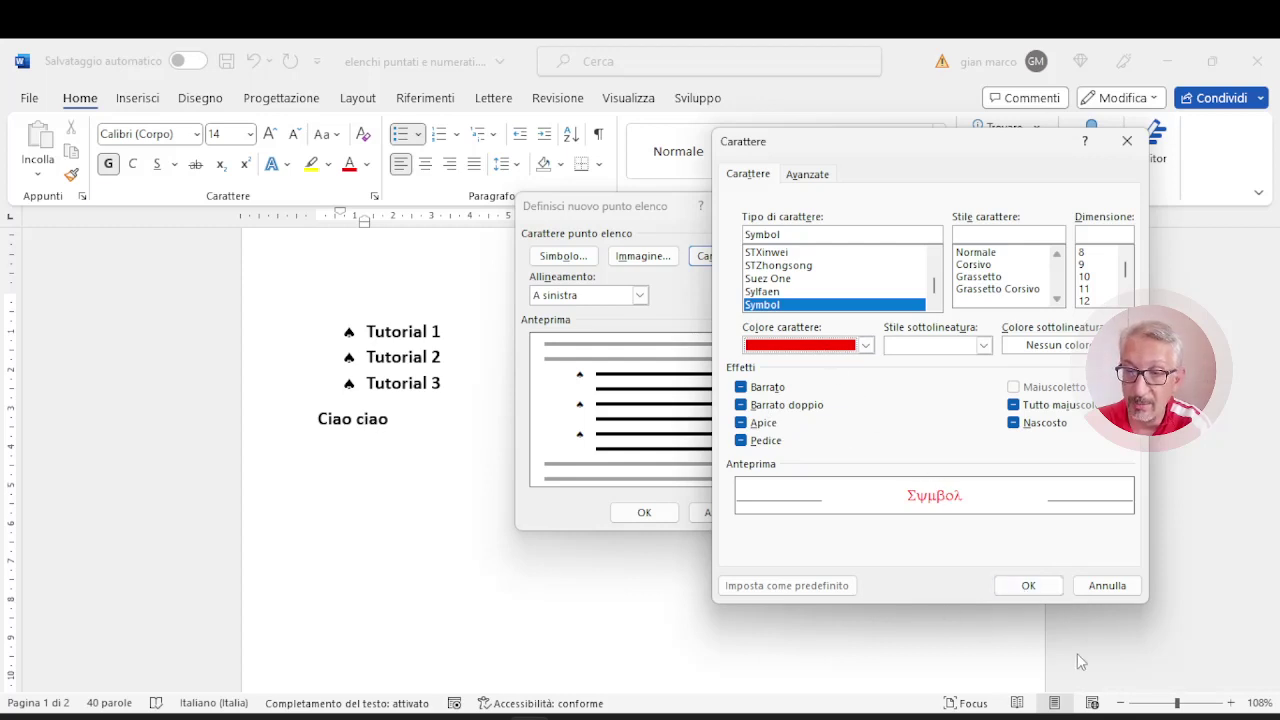
click(1028, 586)
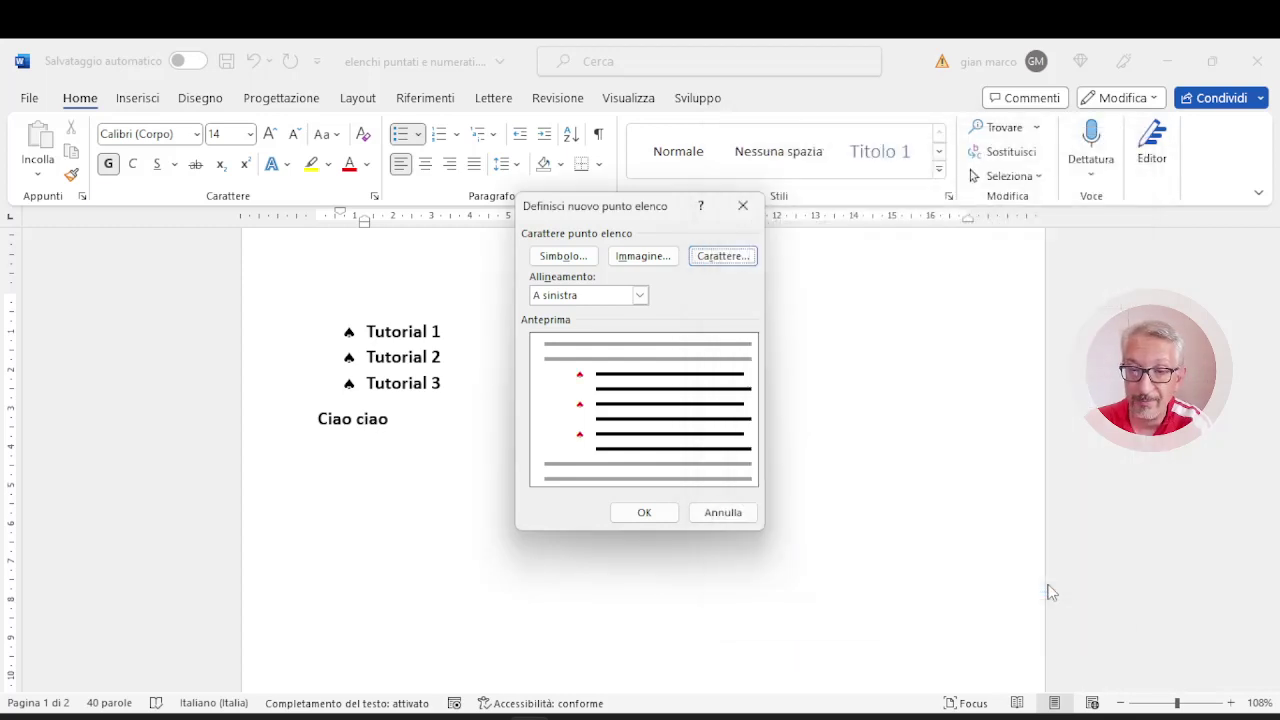
click(647, 513)
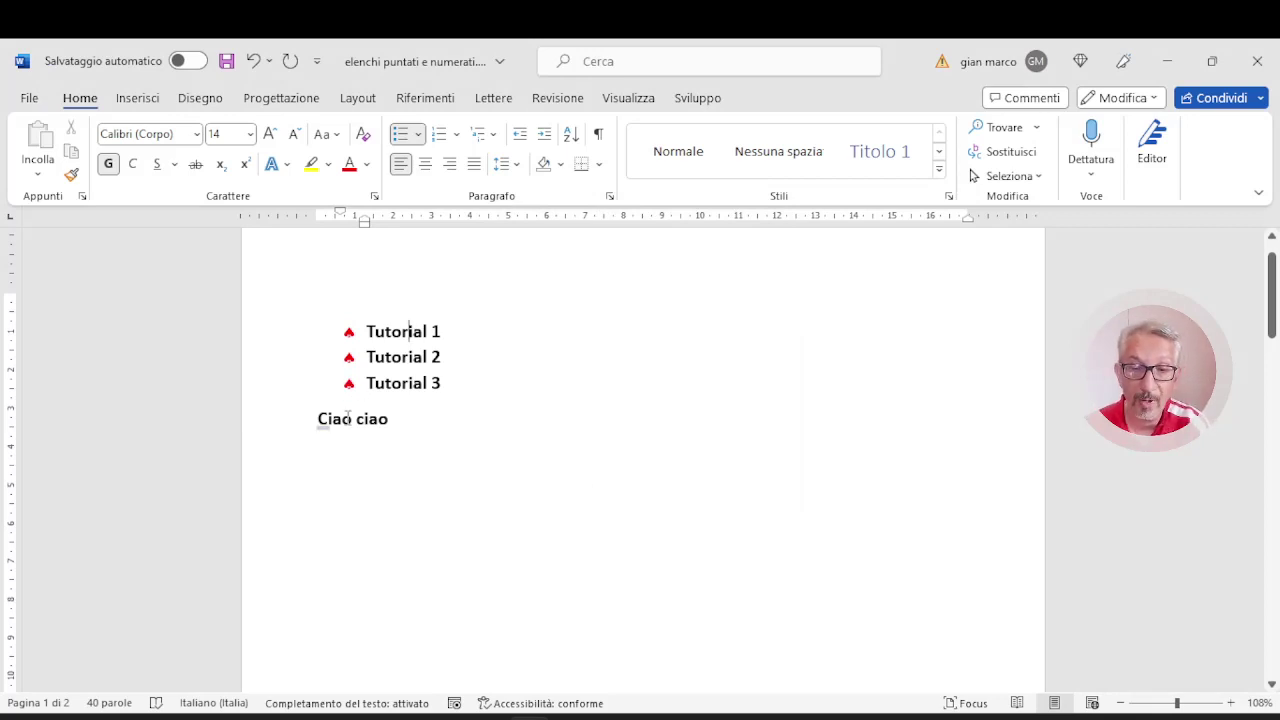
Browse for a picture bullet in Define New Bullet, then cancel without changes
click(418, 136)
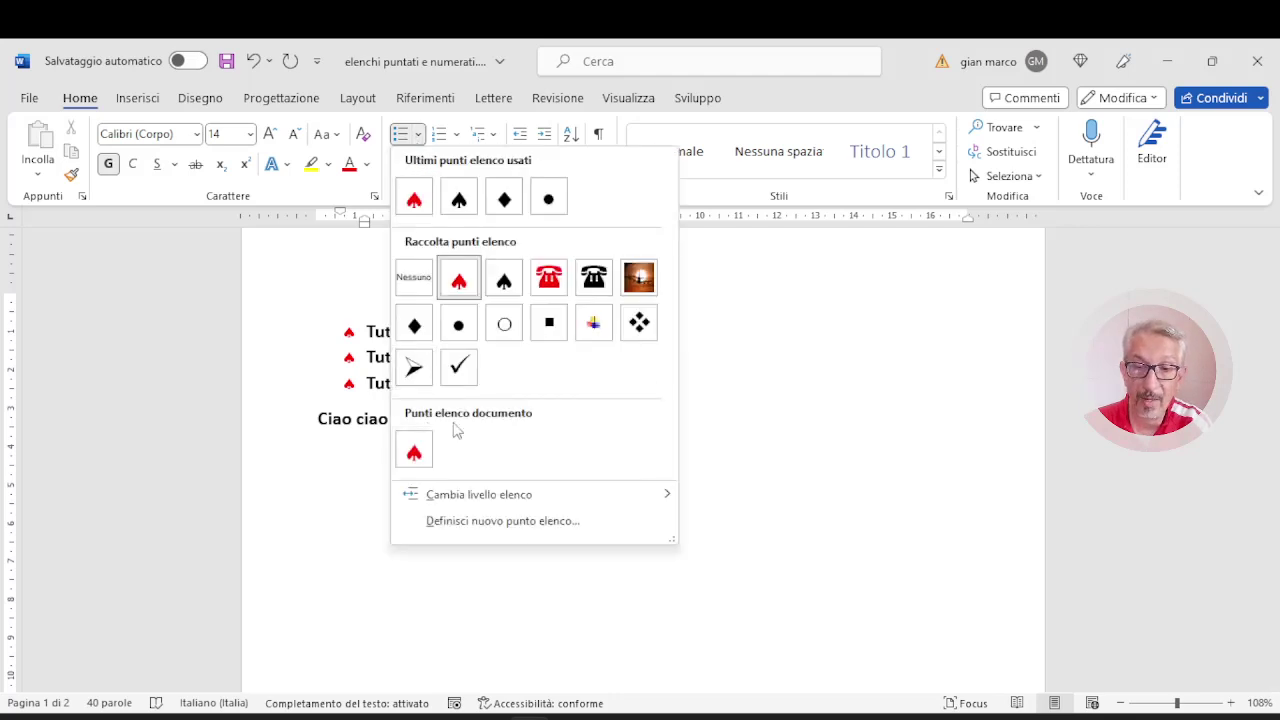
click(534, 521)
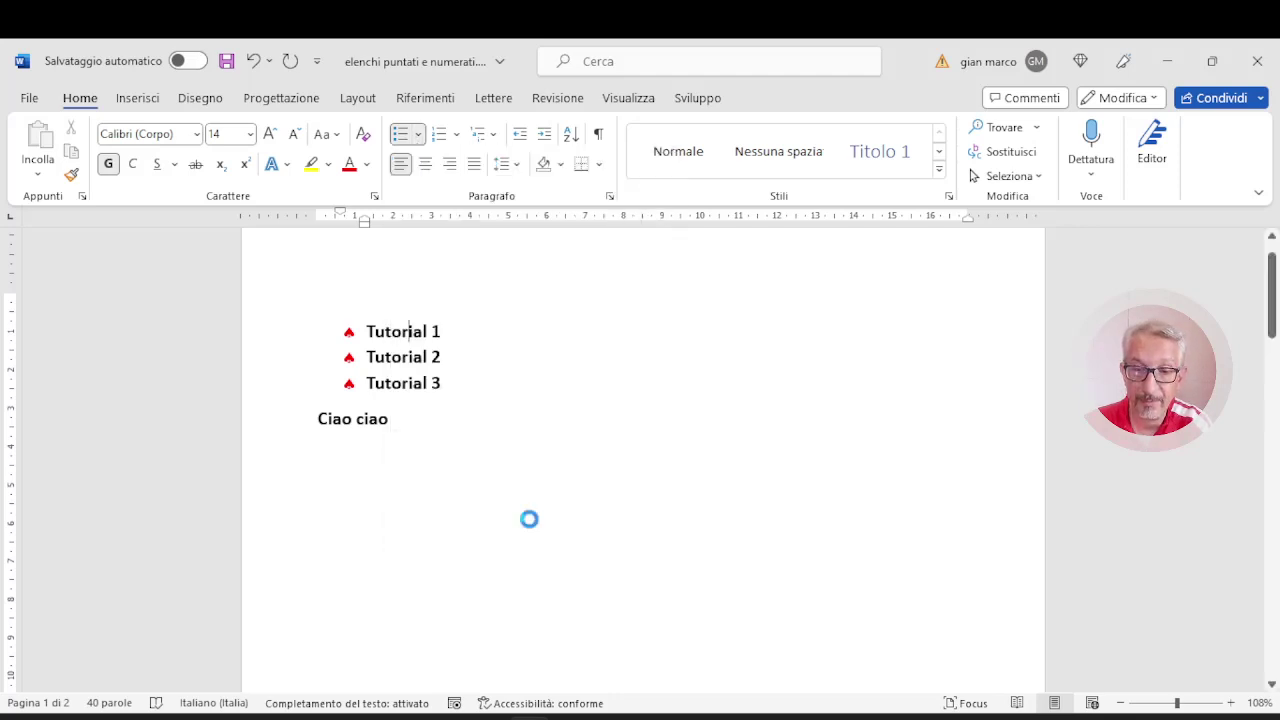
click(643, 258)
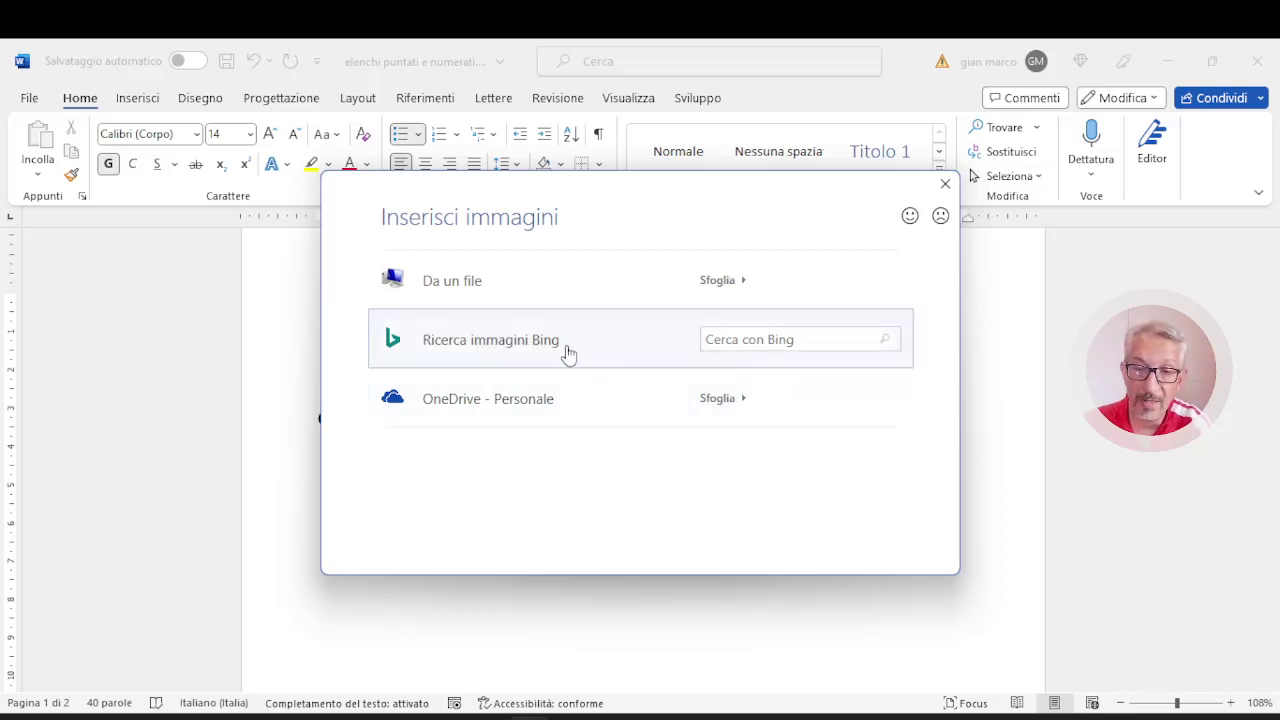
click(945, 185)
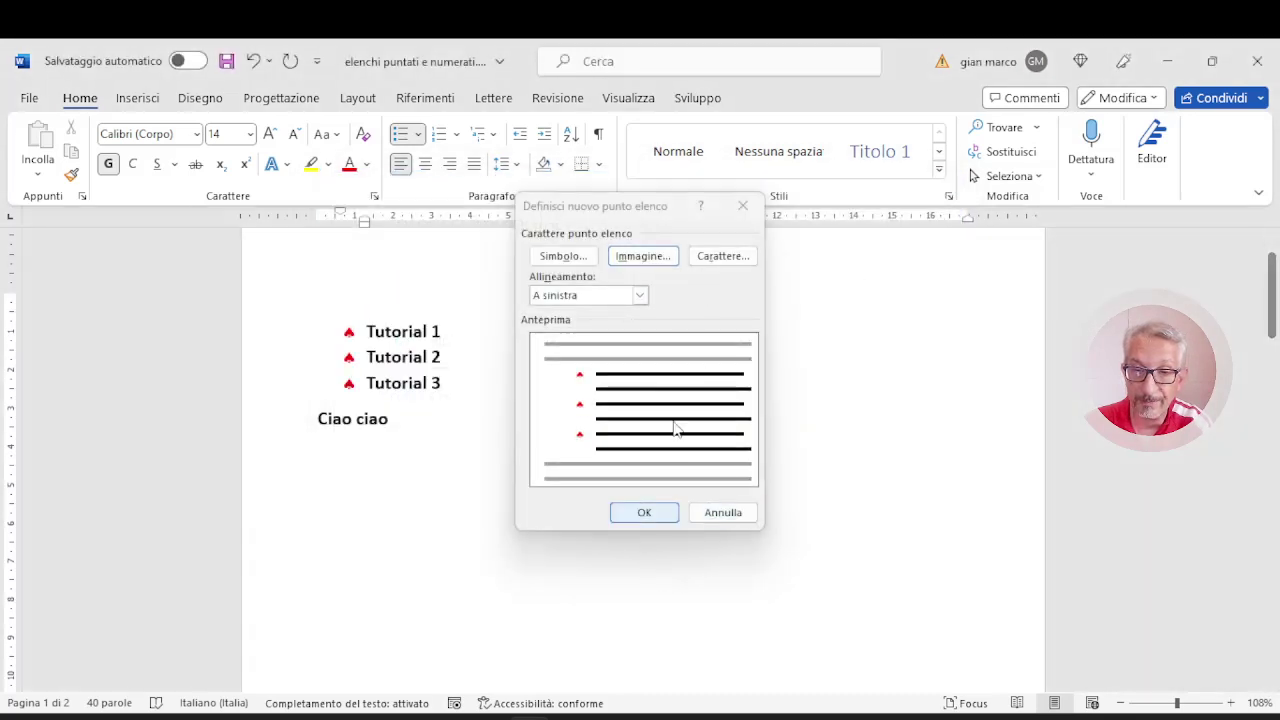
click(737, 512)
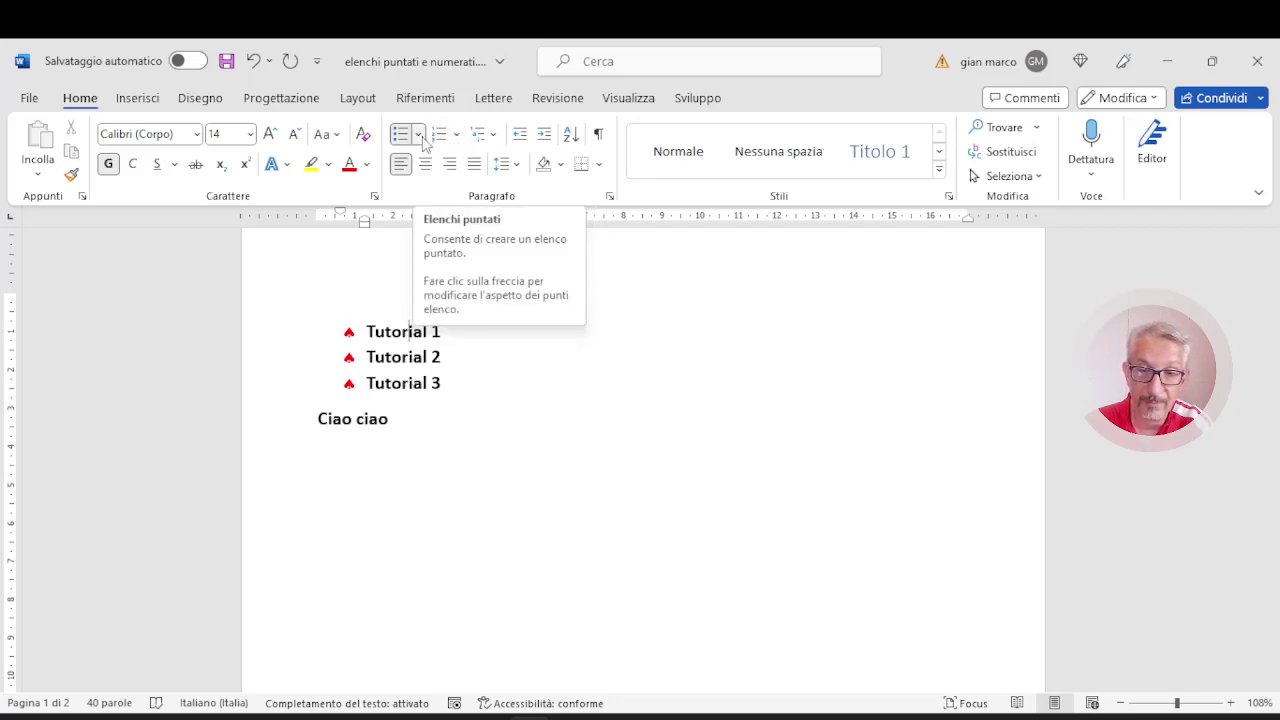
Apply the photo picture bullet from the bullet library to the Tutorial items
click(420, 137)
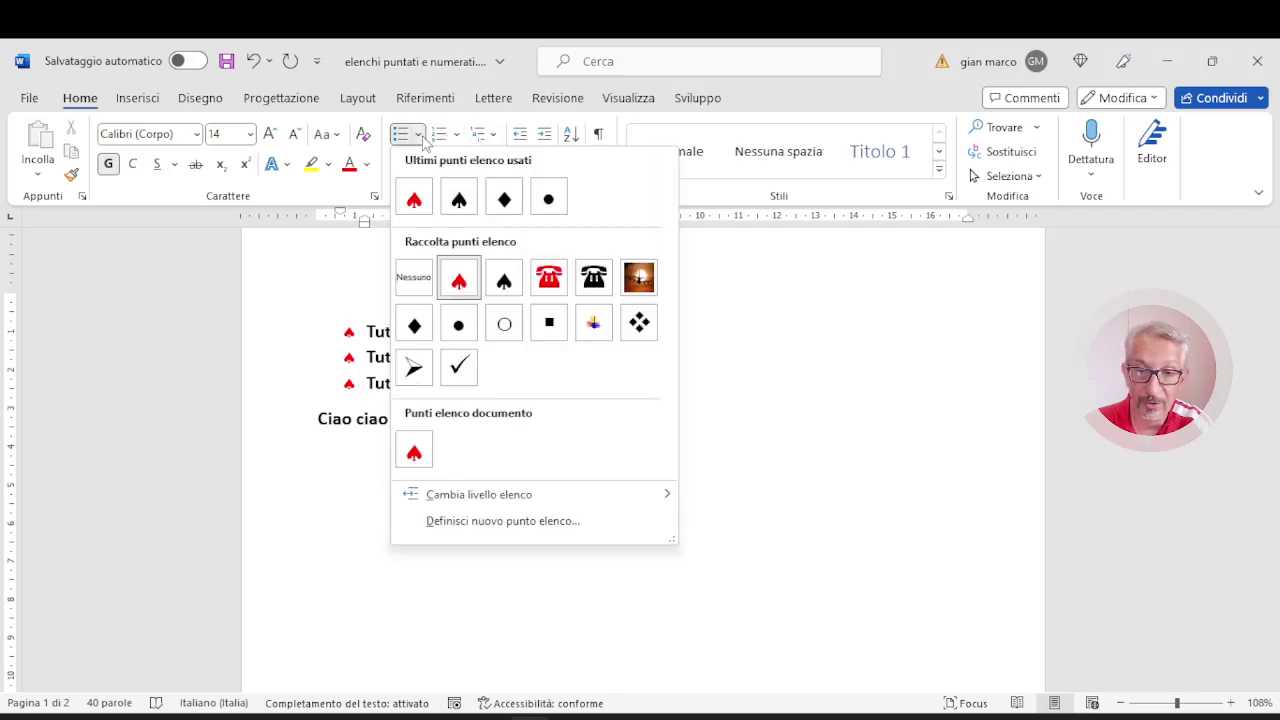
click(639, 278)
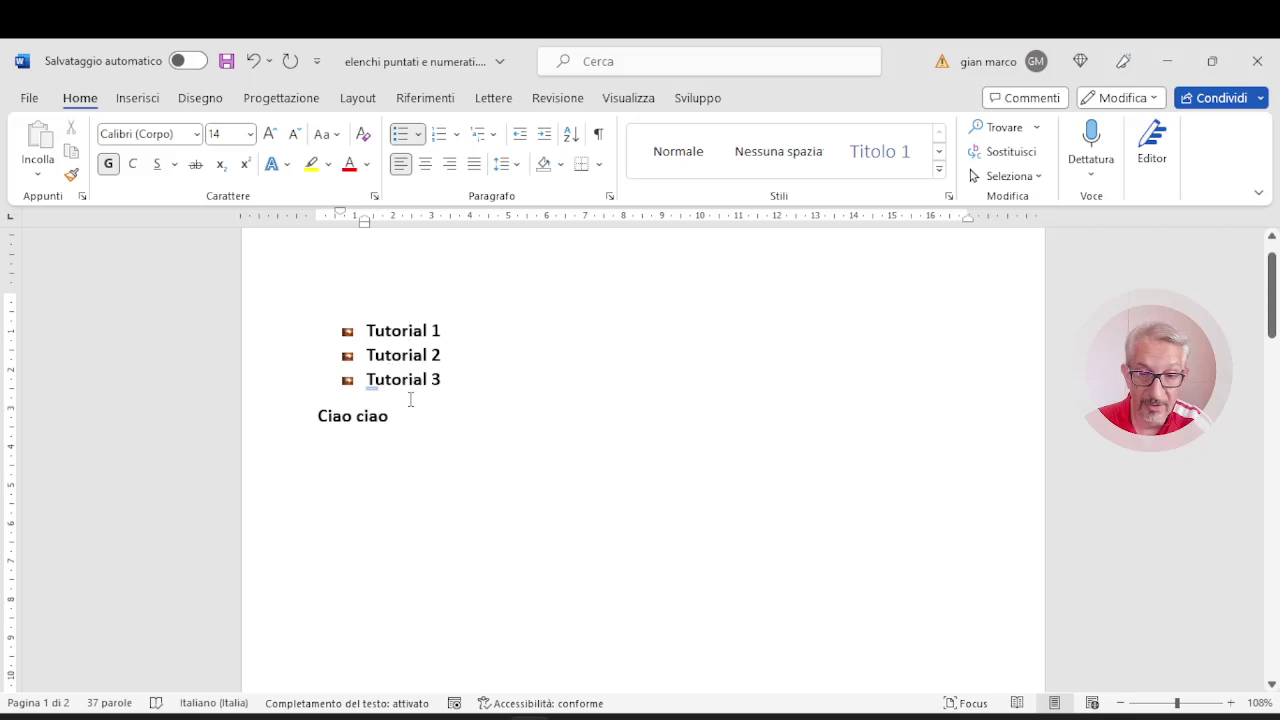
ctrl+scroll(410, 410, up, 7)
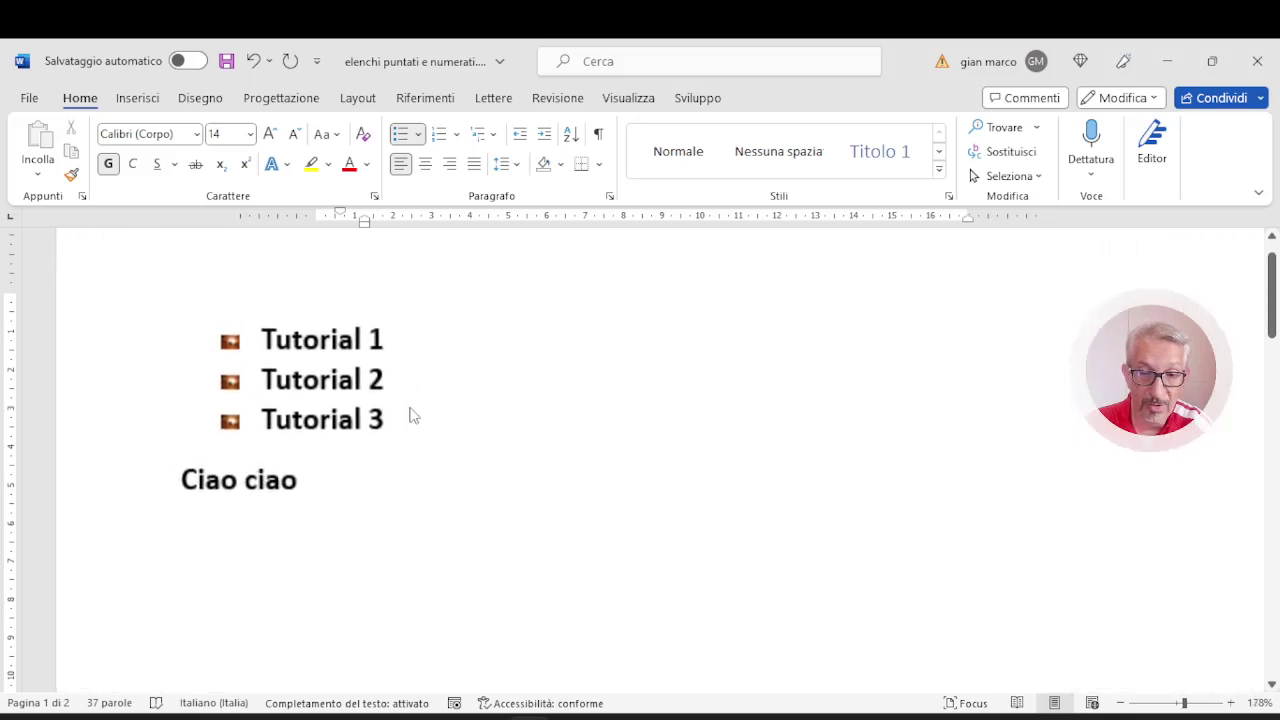
ctrl+scroll(410, 415, up, 7)
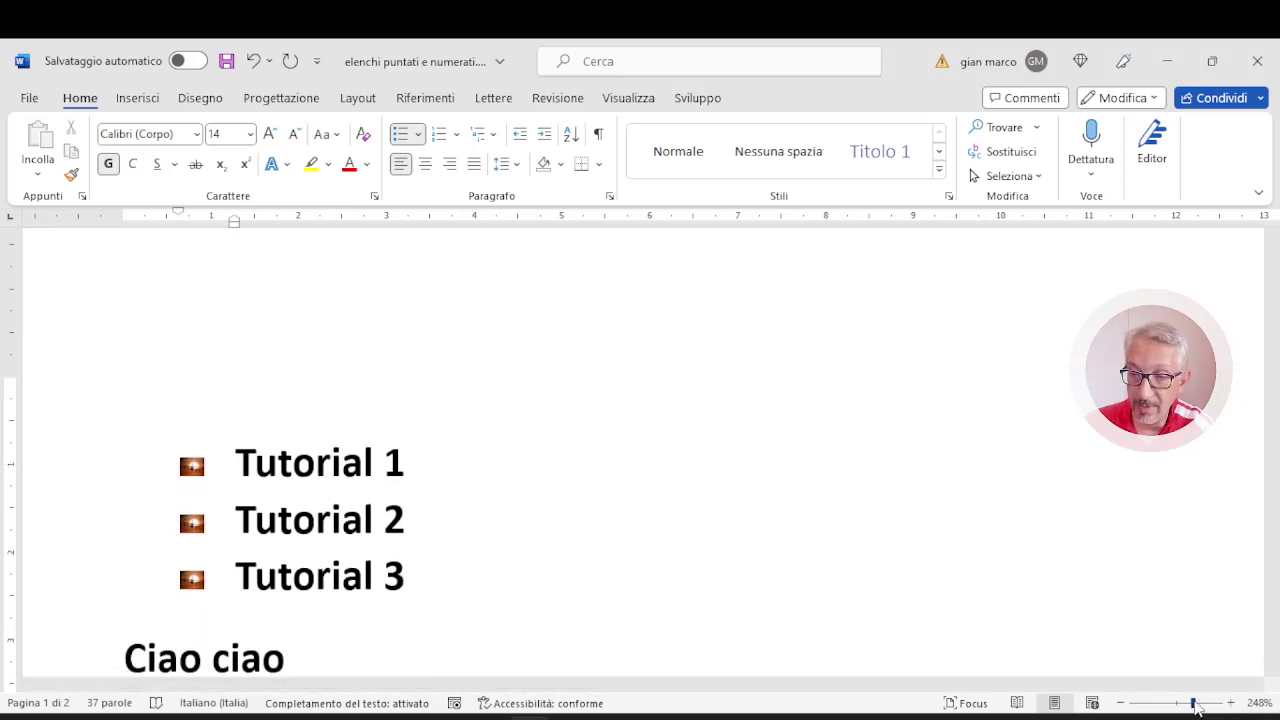
Zoom in to inspect the picture bullets, then zoom back out to the whole list
drag(1196, 706, 1214, 708)
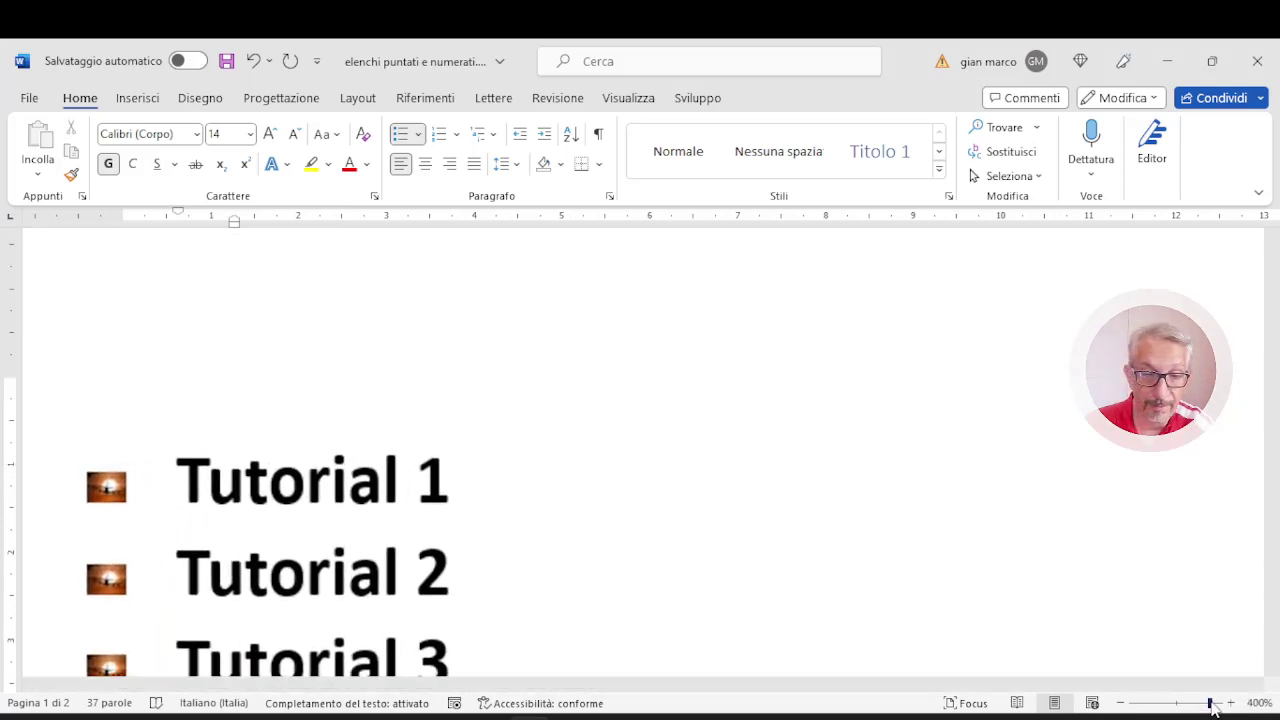
scroll(623, 563, down, 3)
scroll(626, 556, up, 1)
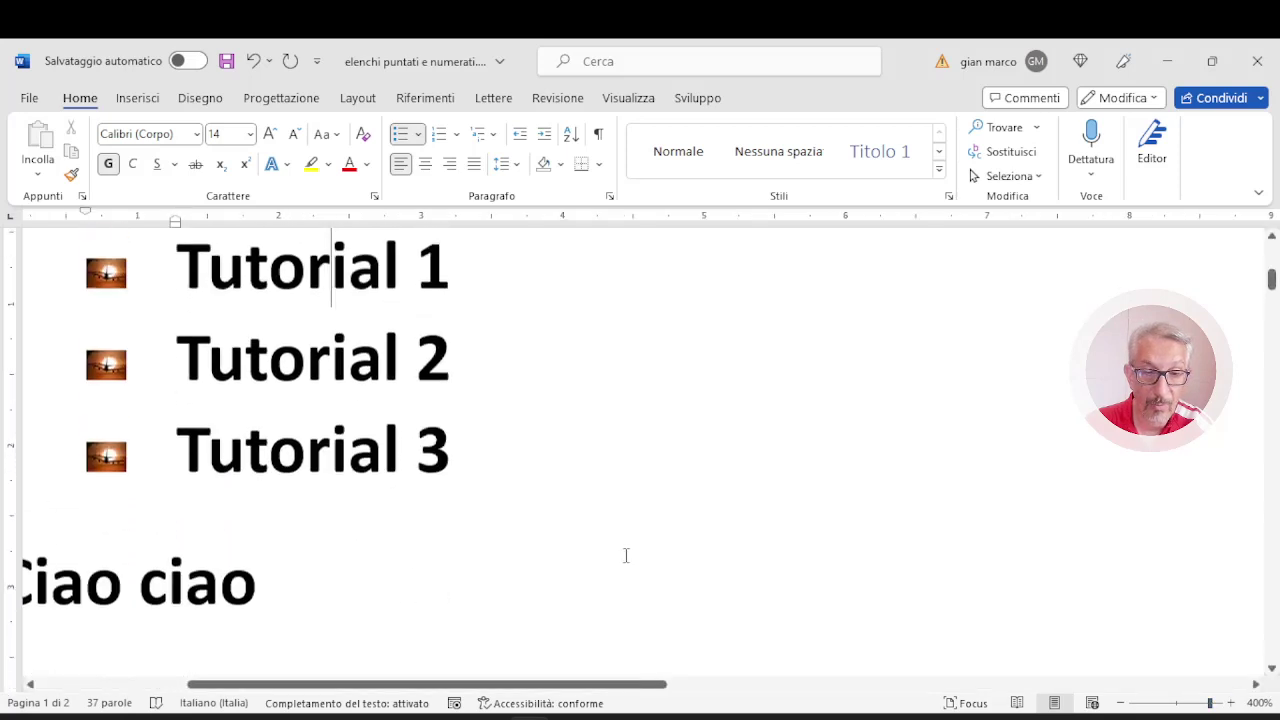
scroll(610, 555, up, 1)
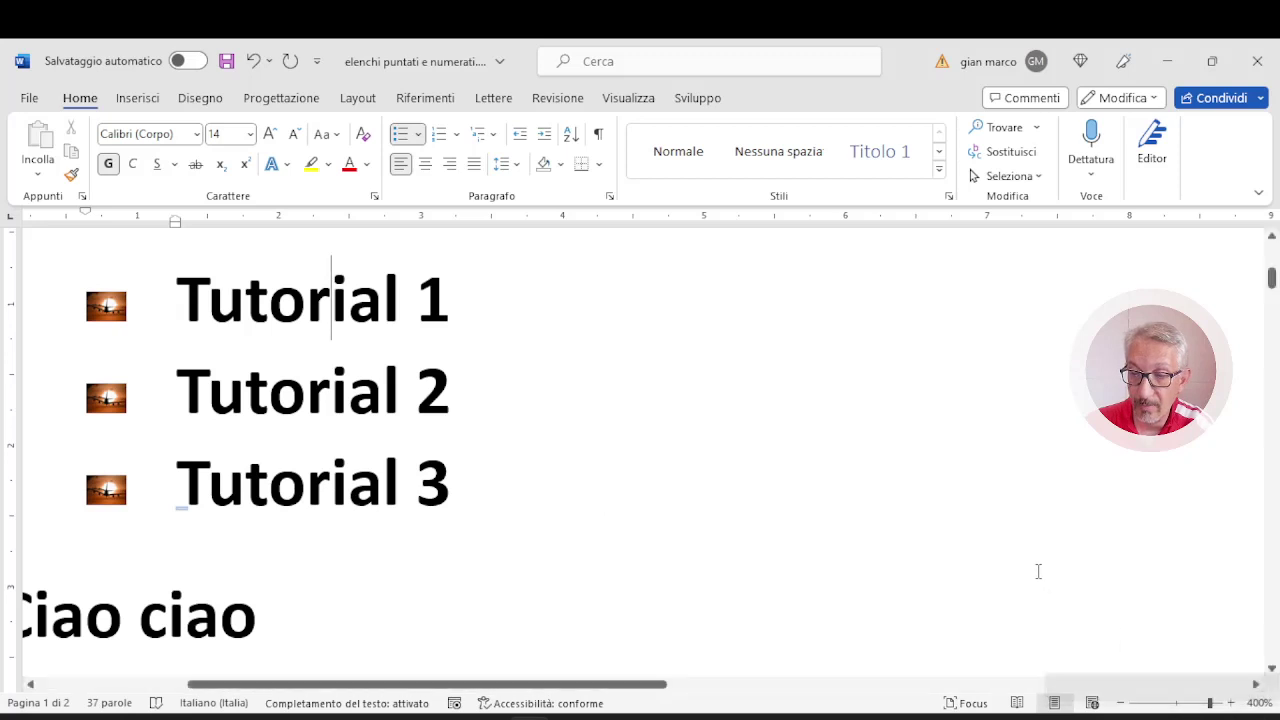
scroll(1038, 571, down, 2)
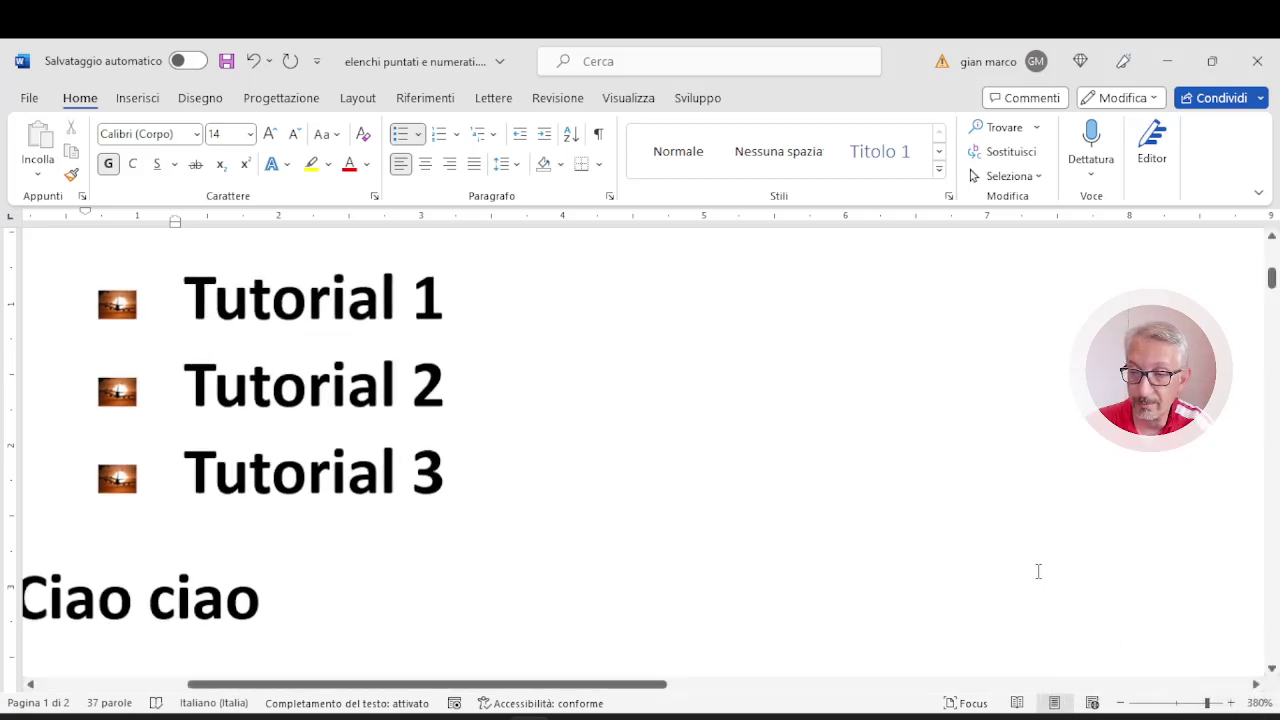
scroll(1038, 571, down, 7)
scroll(1038, 571, down, 3)
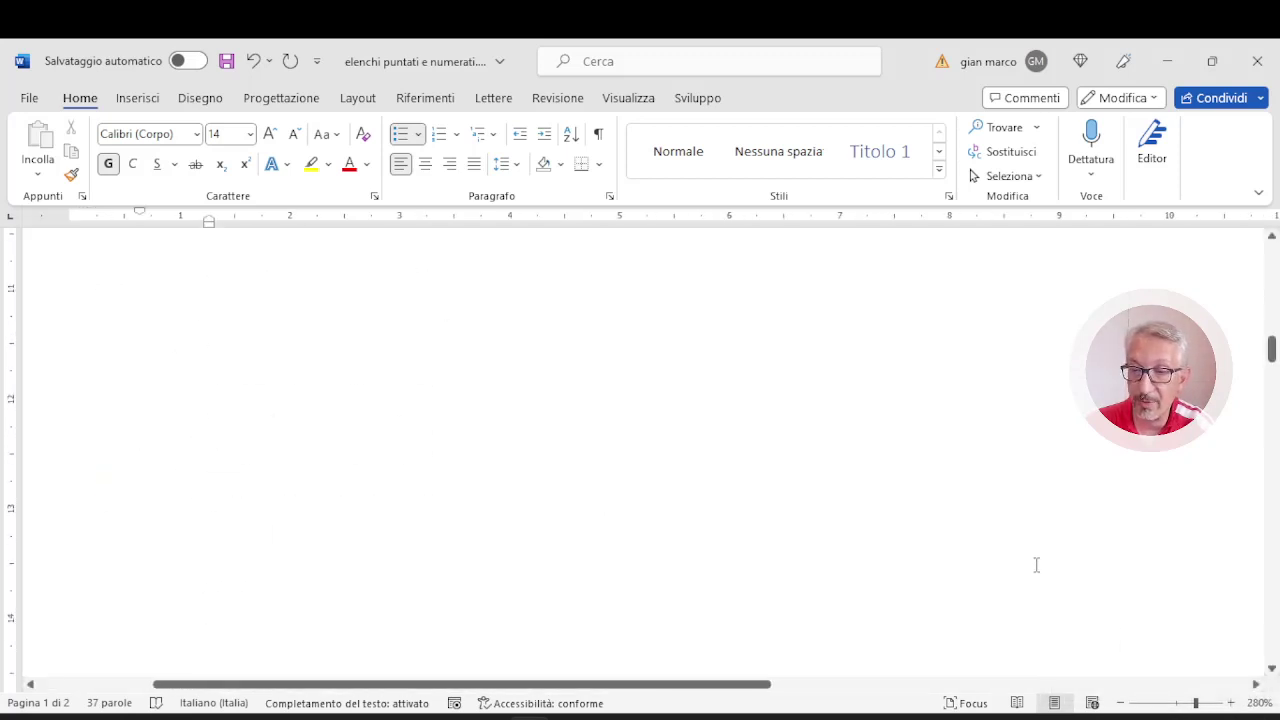
scroll(1037, 568, down, 3)
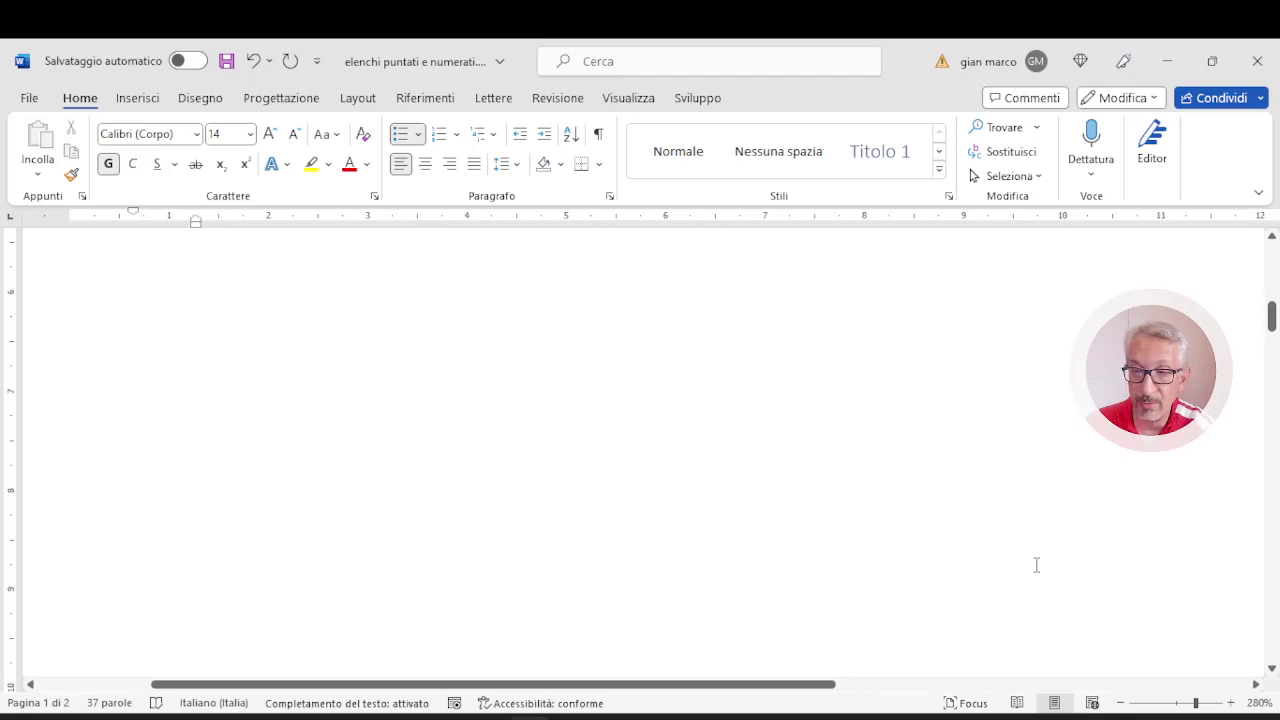
scroll(1036, 565, up, 5)
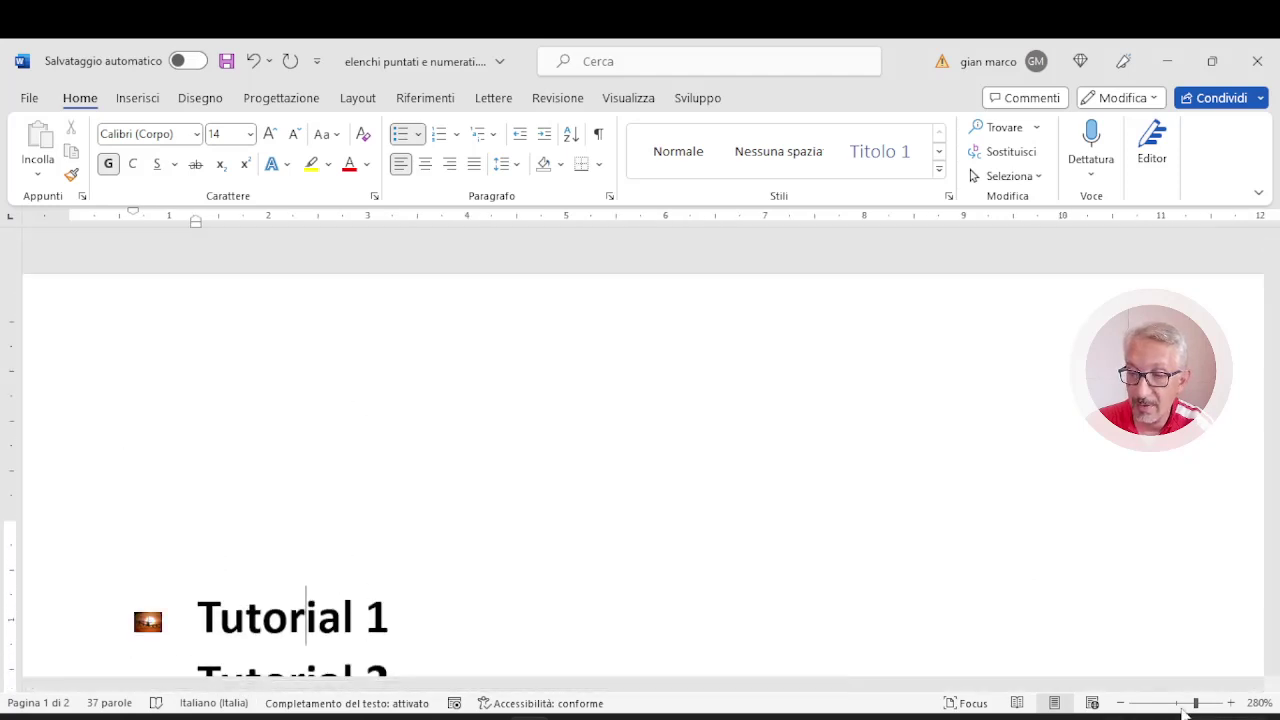
drag(1183, 706, 1178, 706)
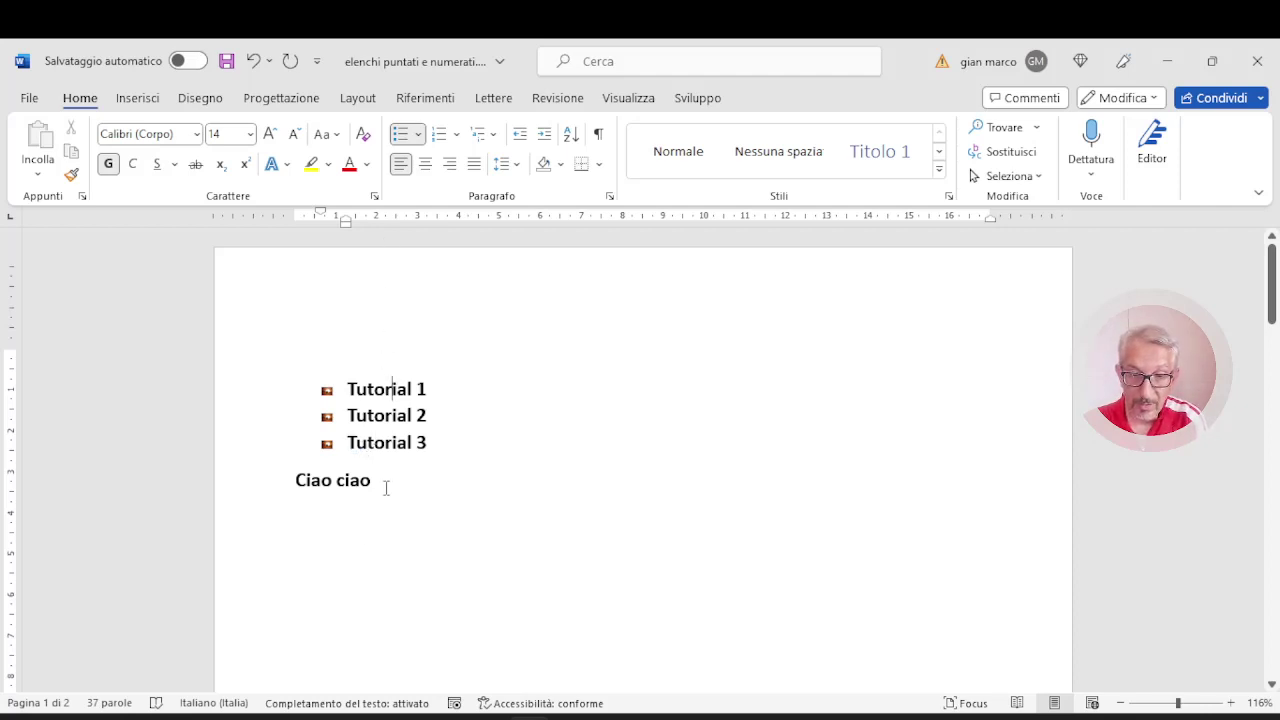
Delete the Tutorial list and Ciao ciao line, then start a 1. 2. 3. numbered list
drag(385, 485, 308, 400)
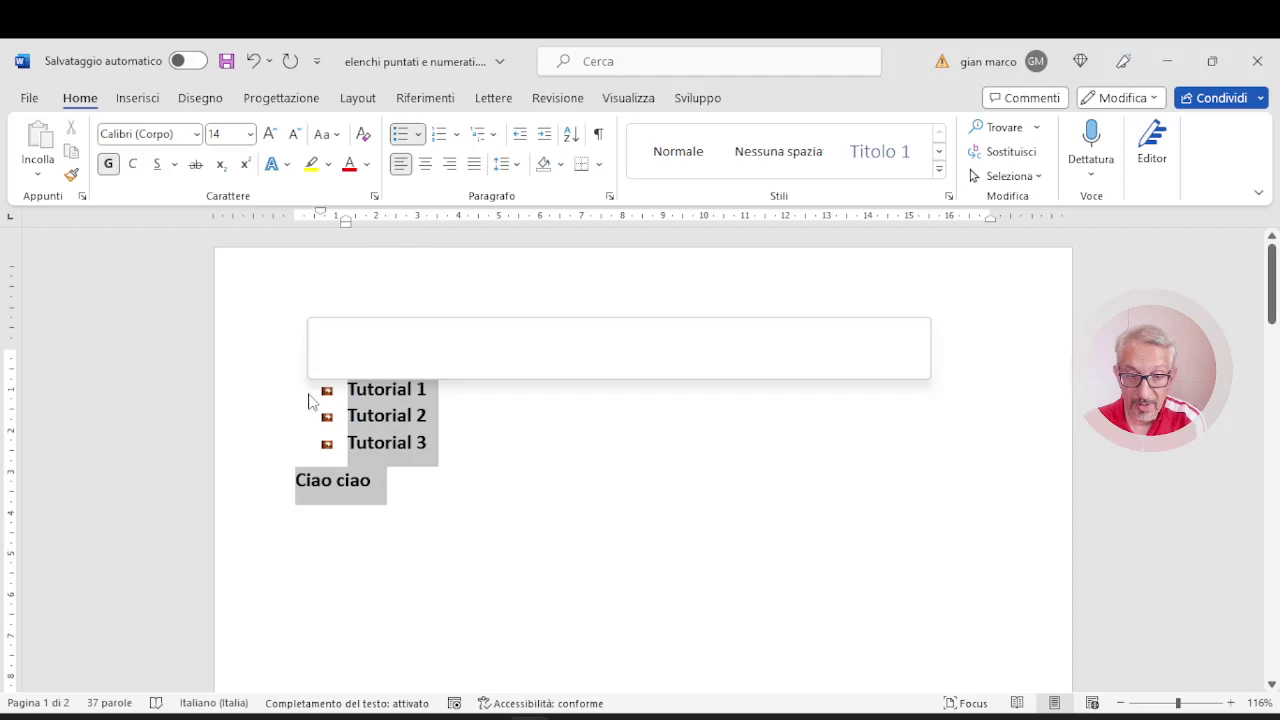
key(Delete)
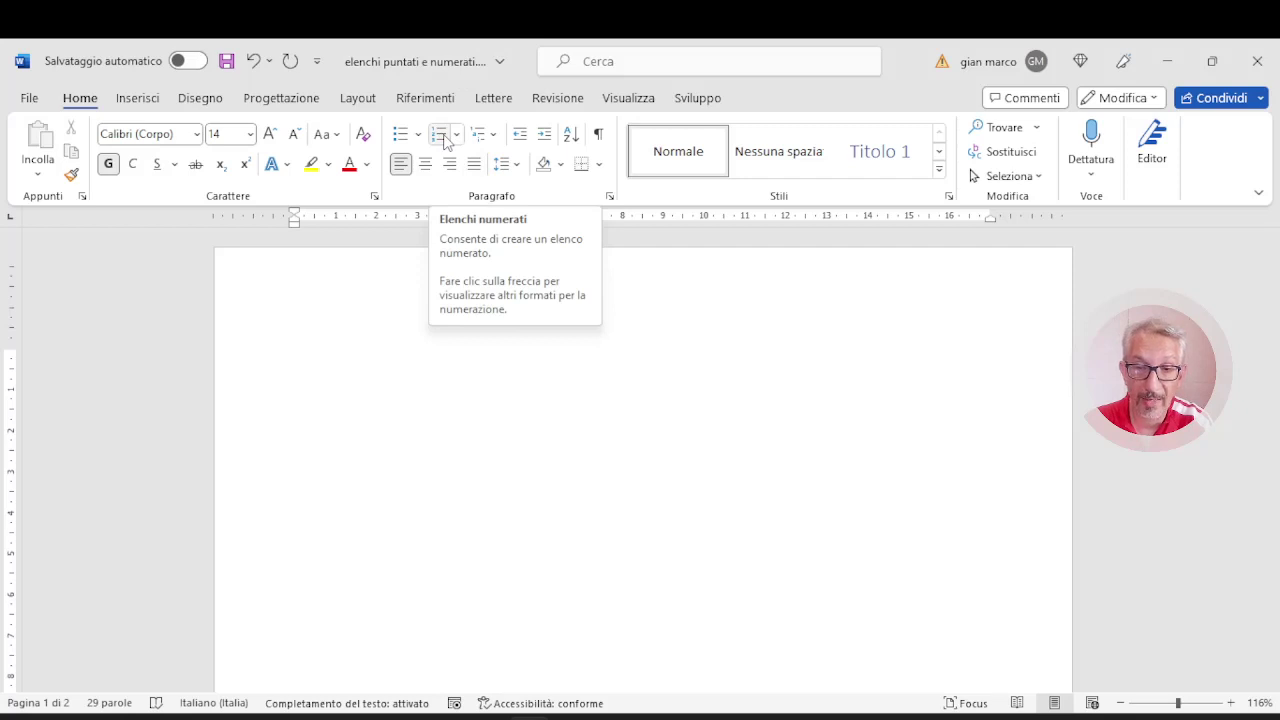
click(440, 134)
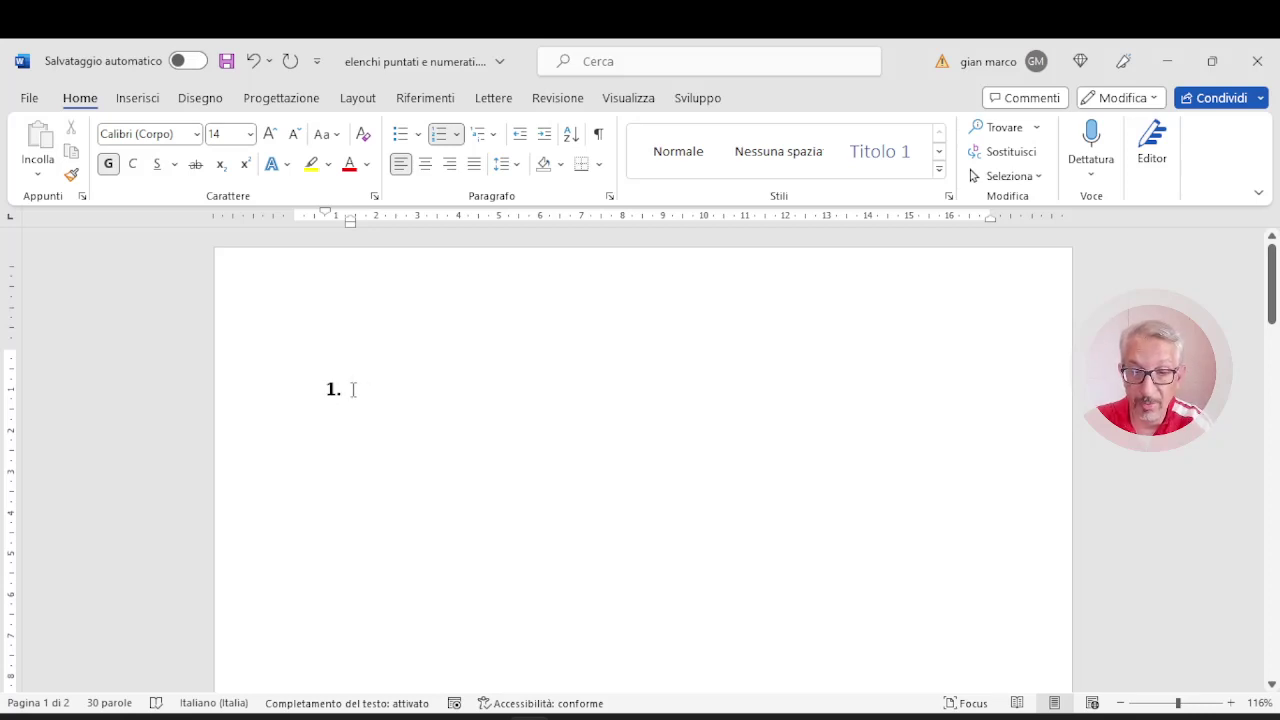
click(456, 134)
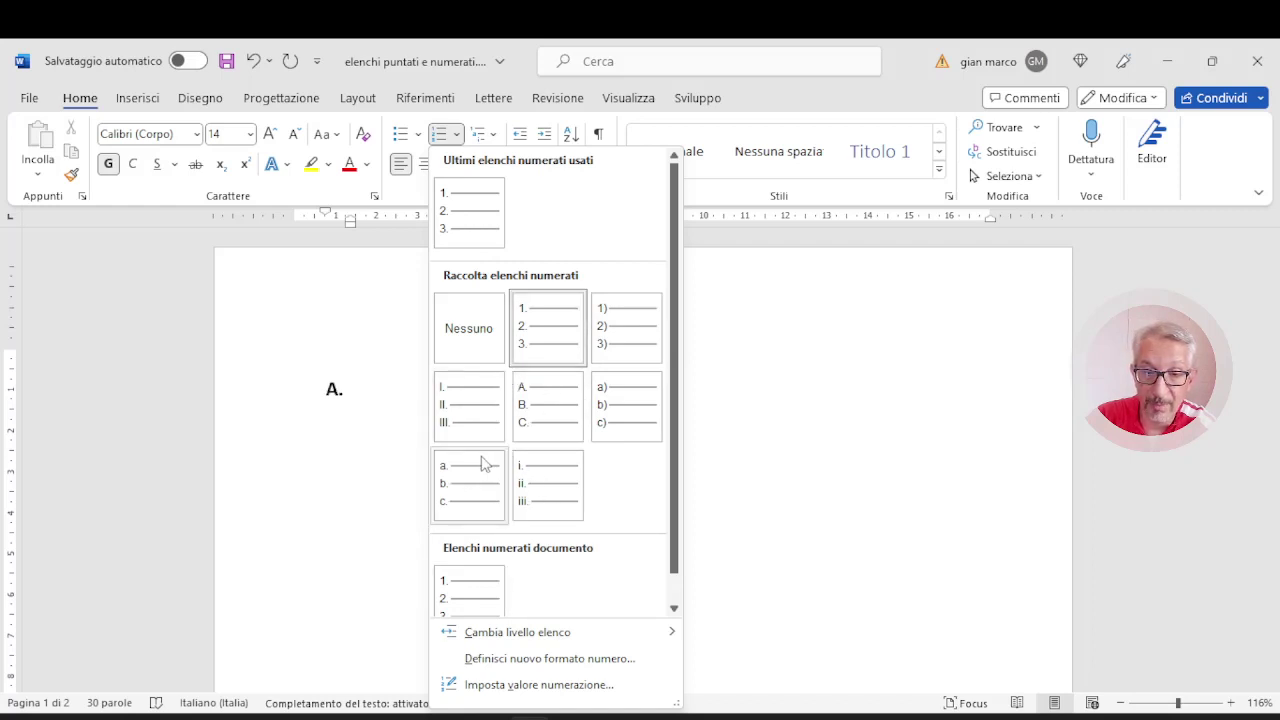
click(470, 228)
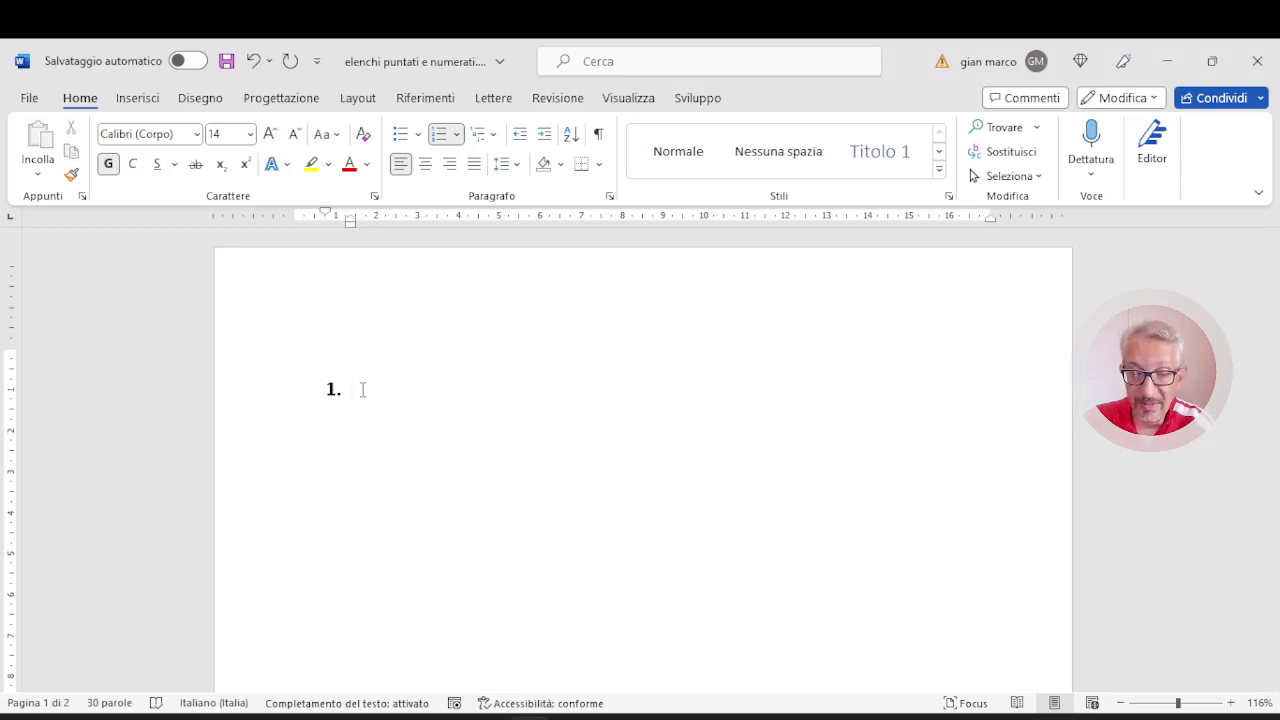
Enter Svegliarsi, Fare colazione, Uscire as items 1–3, then the plain line Ricordati appuntamento
text(s)
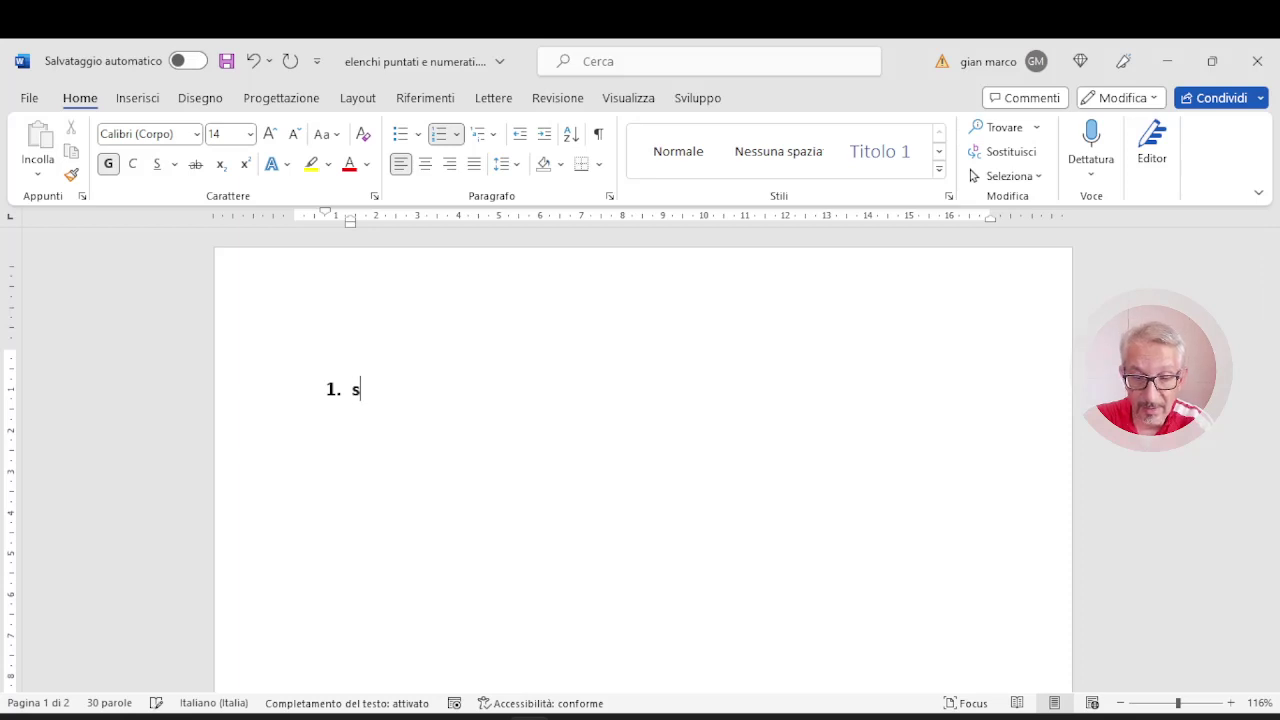
text(vegli)
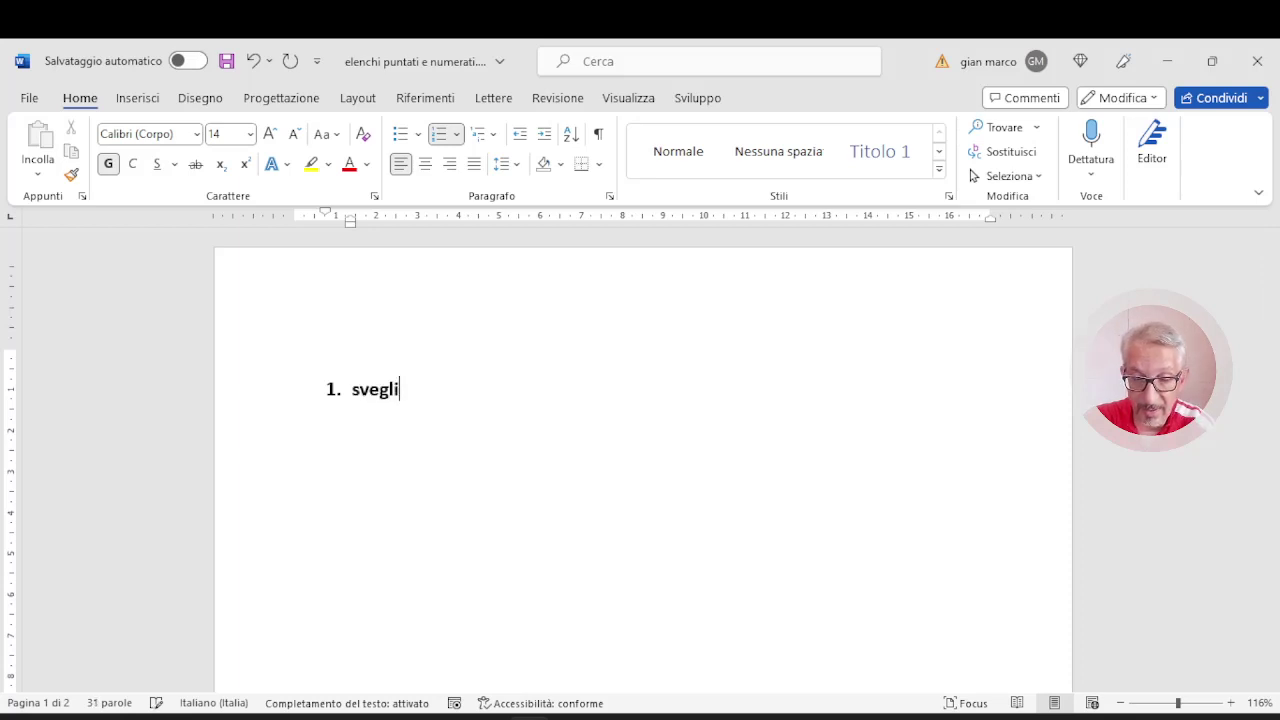
text(arsi)
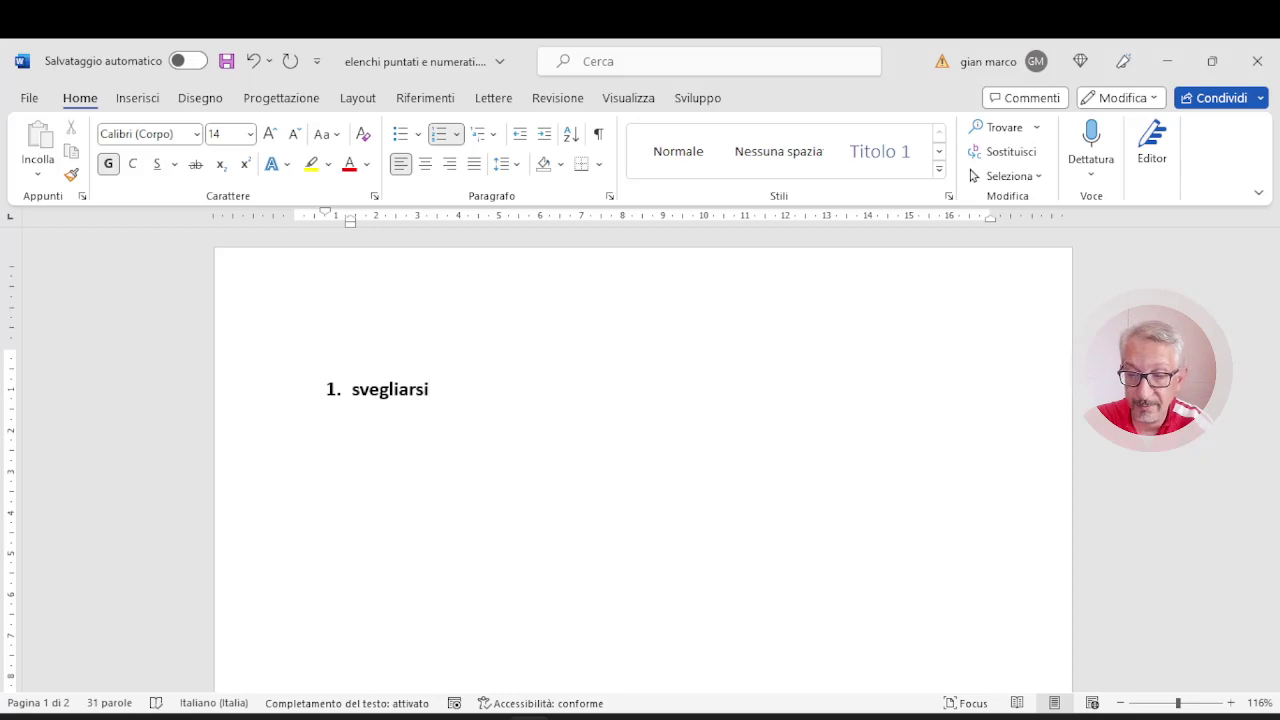
key(Return)
text(far)
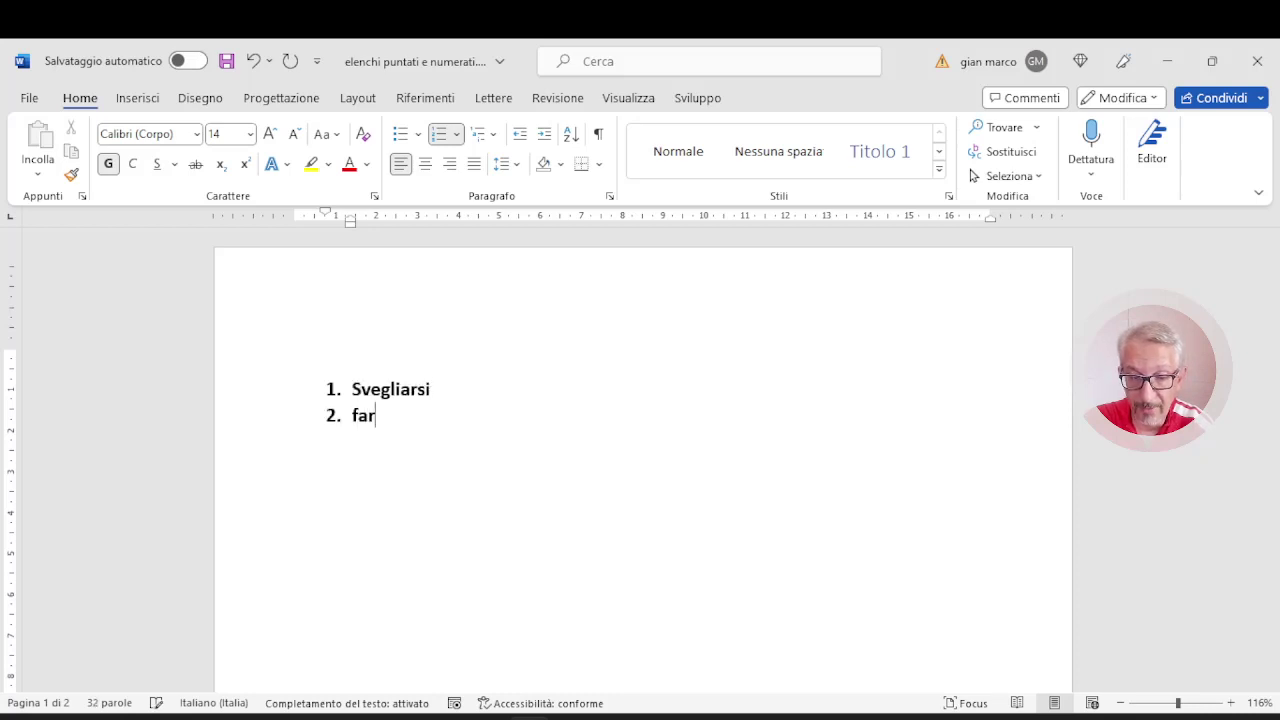
text(Fare colazi)
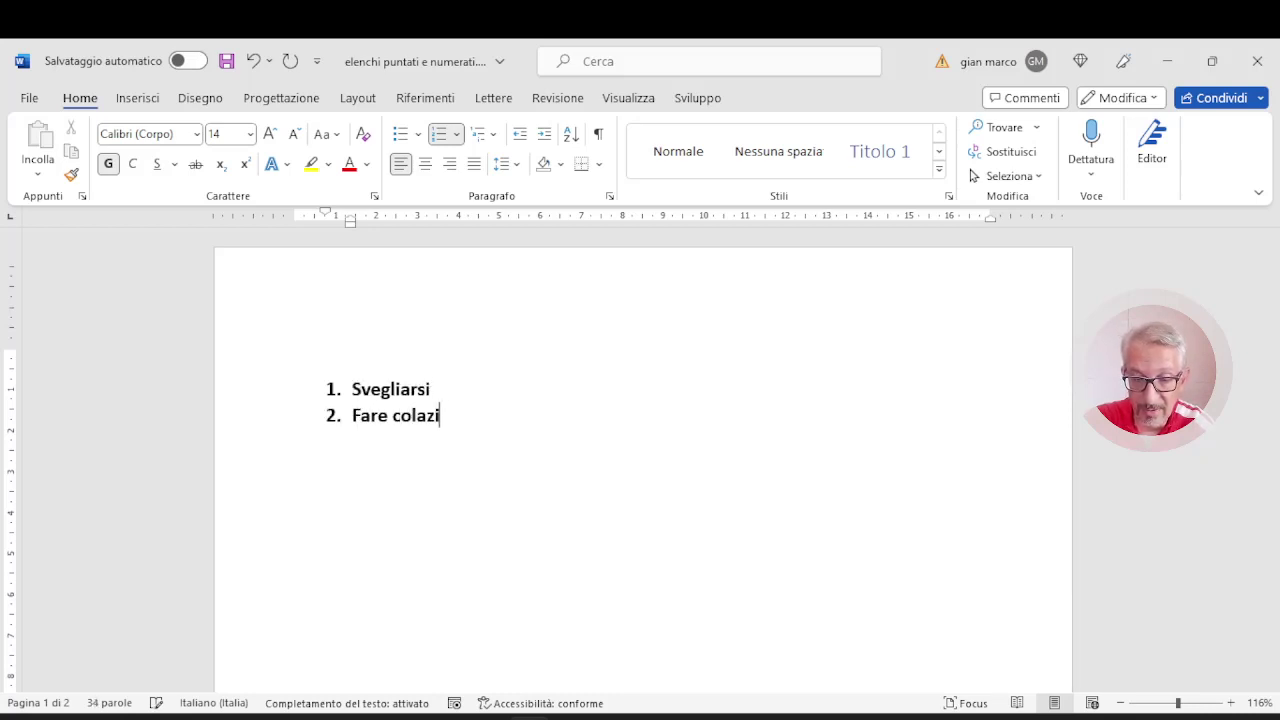
text(one)
key(Return)
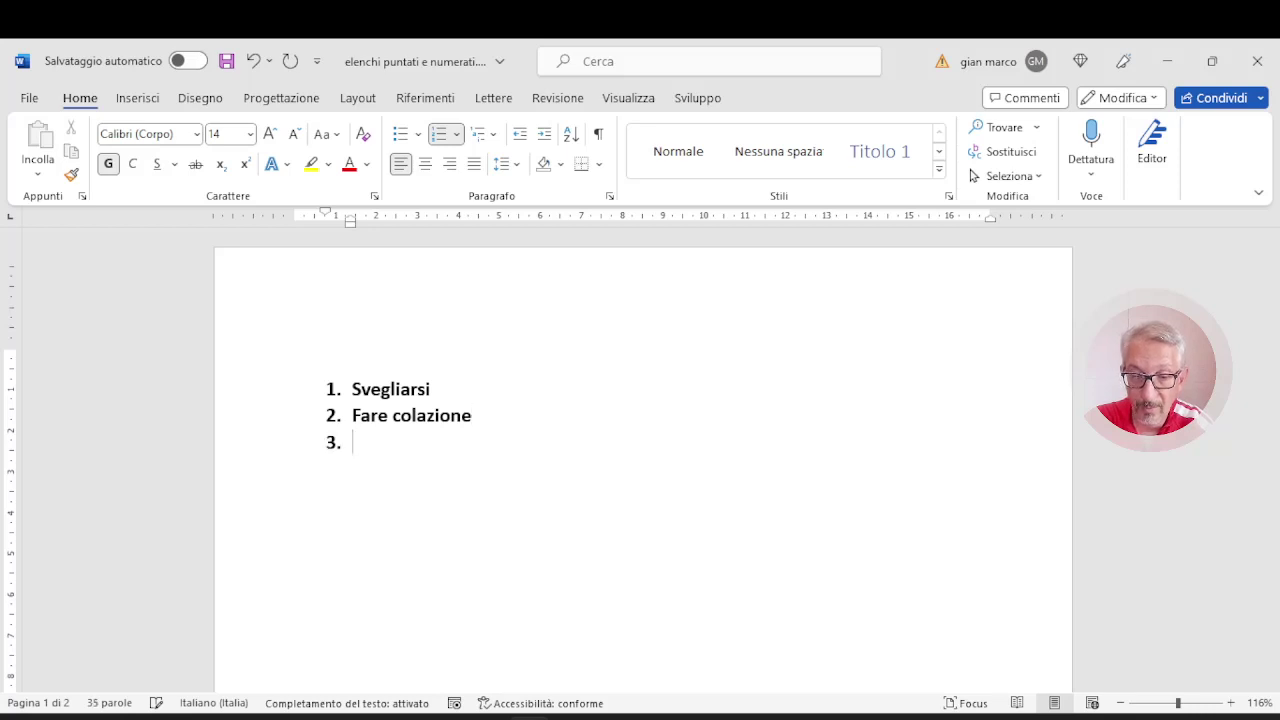
text(uscire)
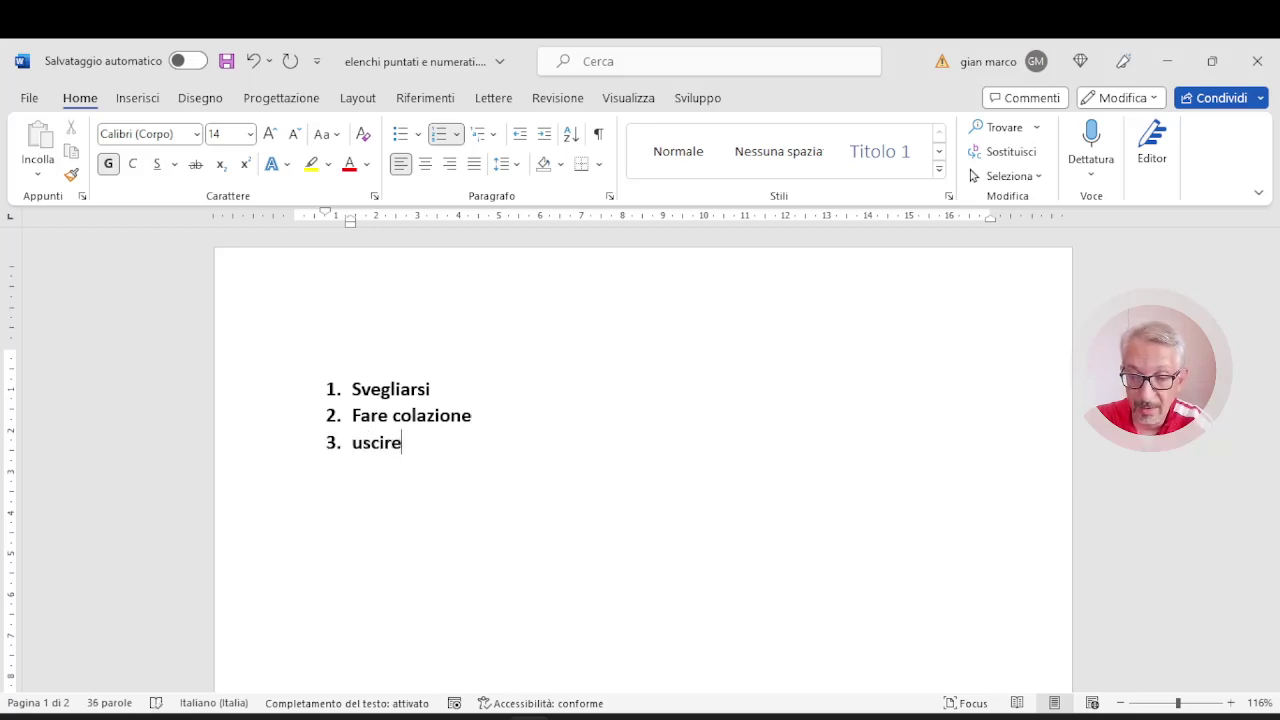
key(Return)
key(Return)
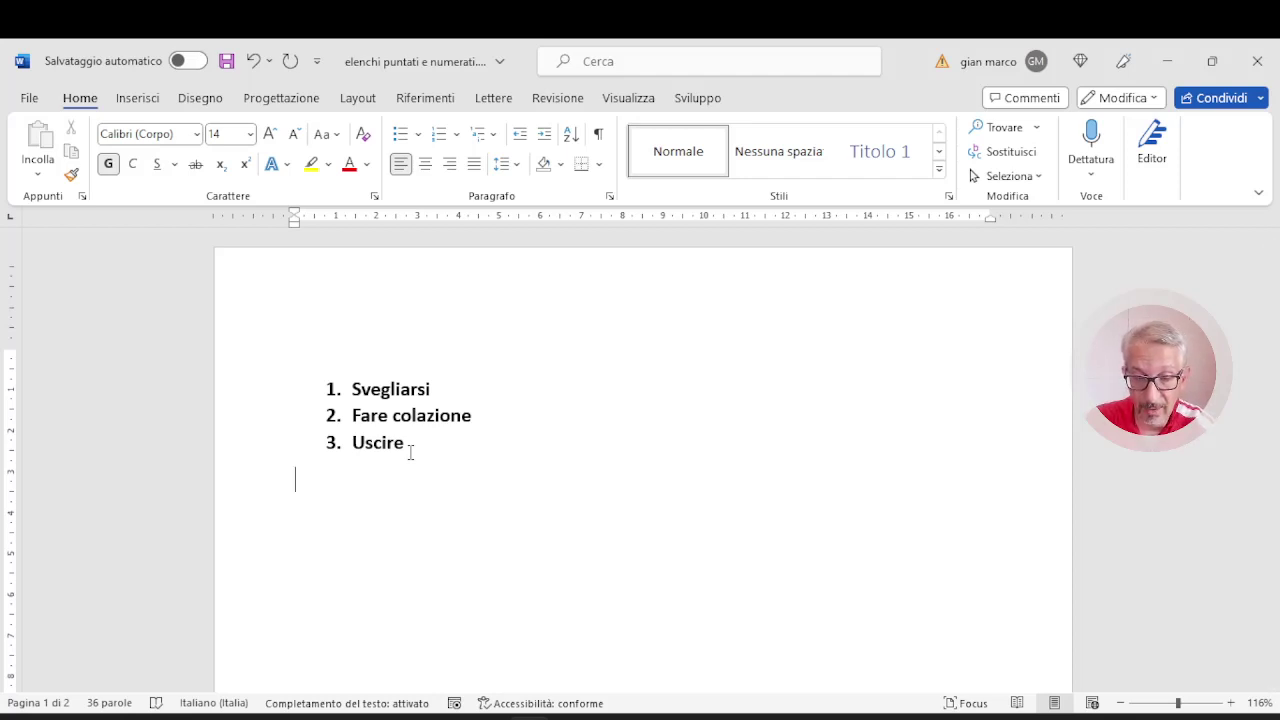
text(ricord)
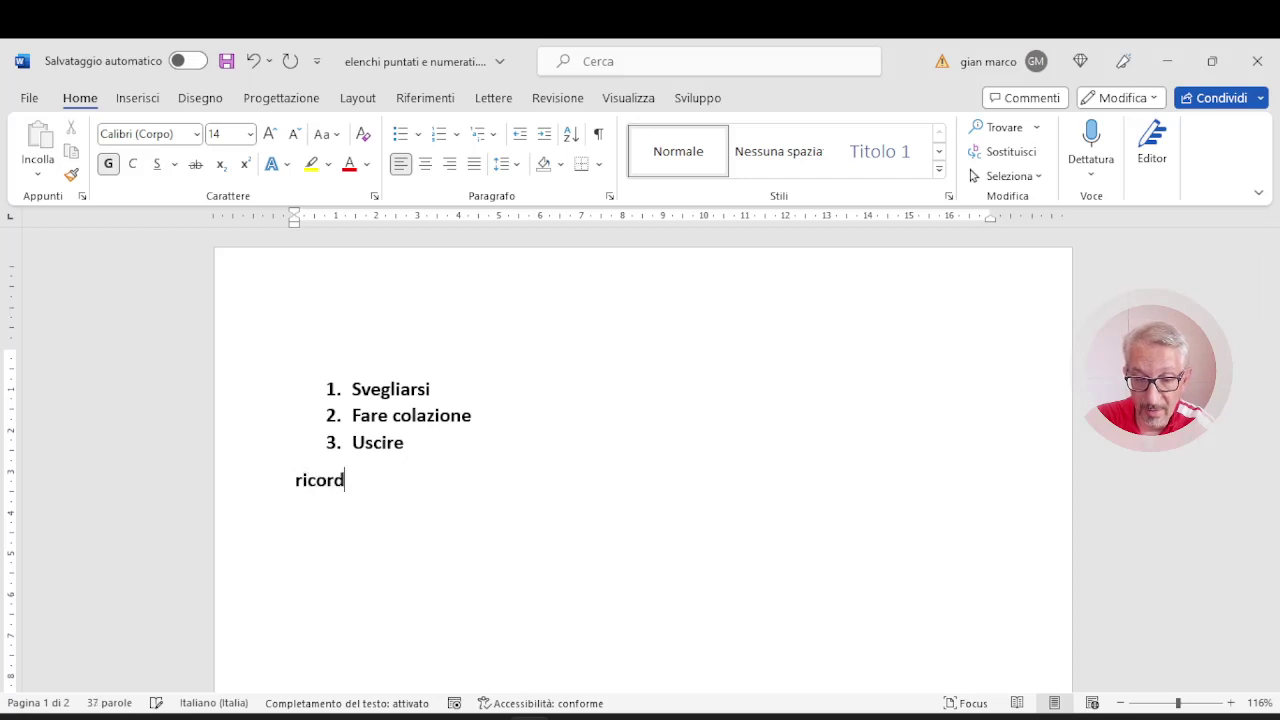
text(ati a)
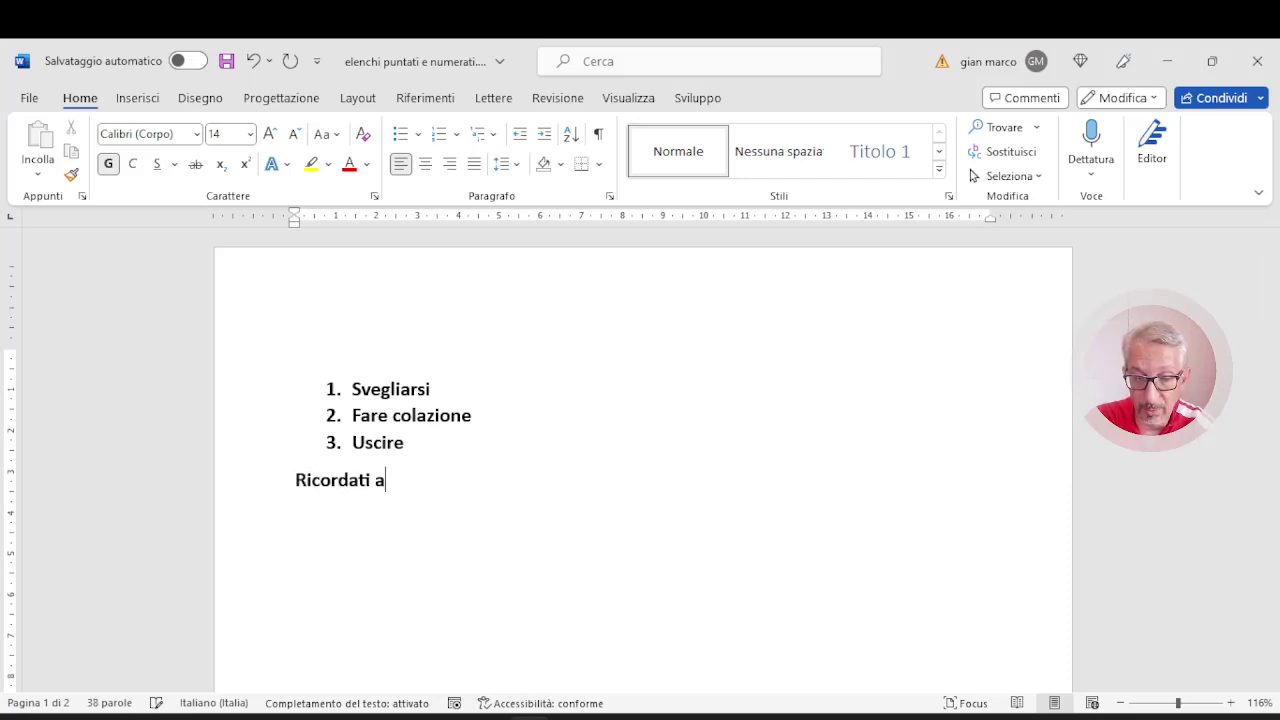
text(ppuntam)
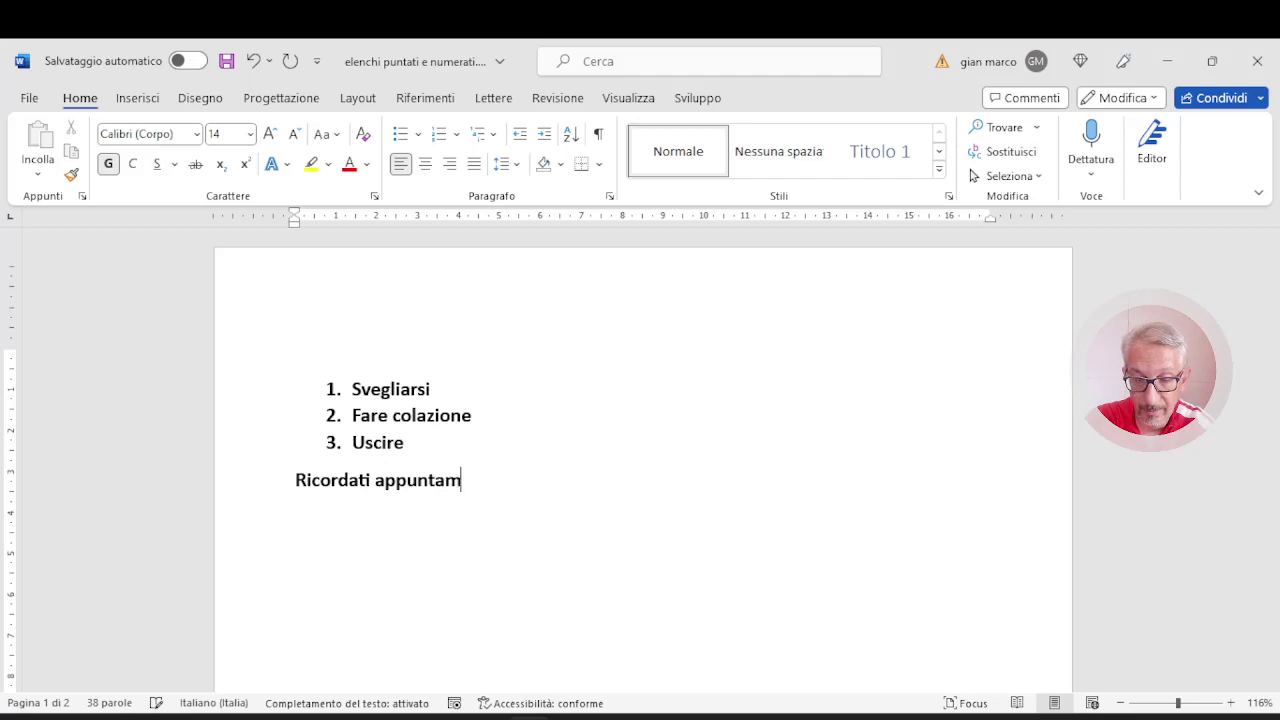
text(ento)
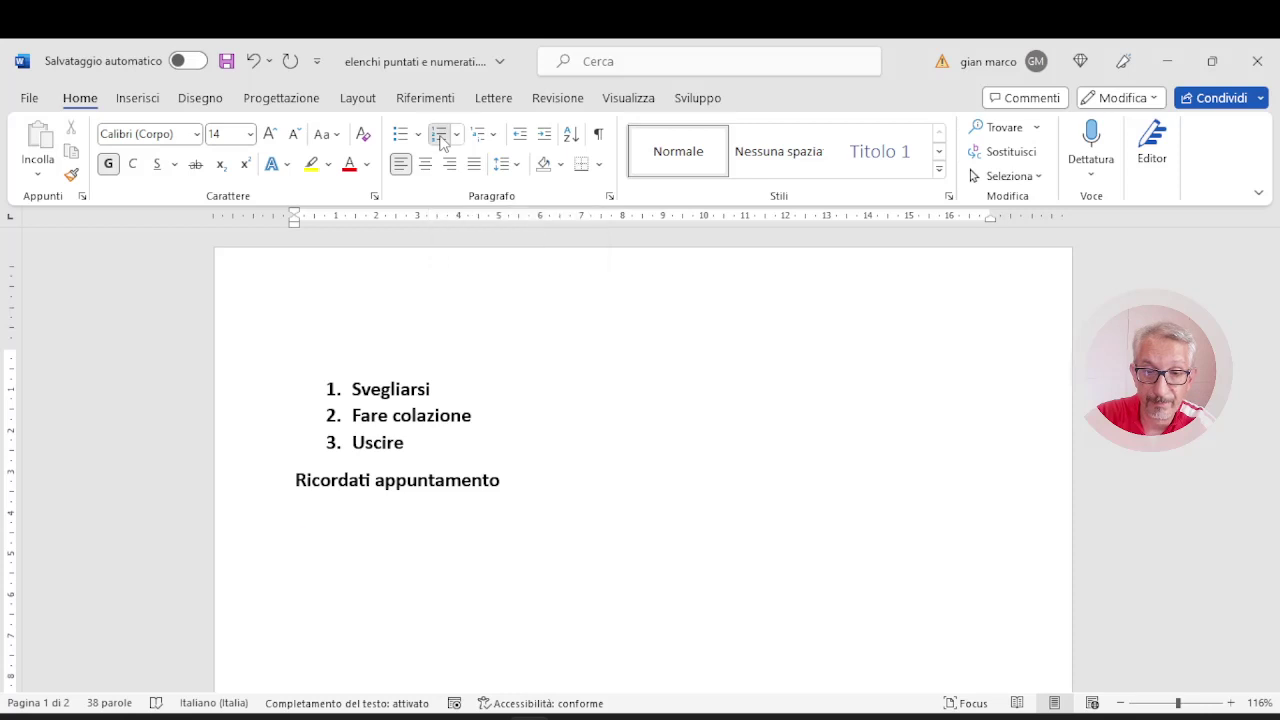
Restart numbering with Continua numerazione and add items Appuntamento di lavoro and Pranzo di lavoro
click(441, 135)
text(1.)
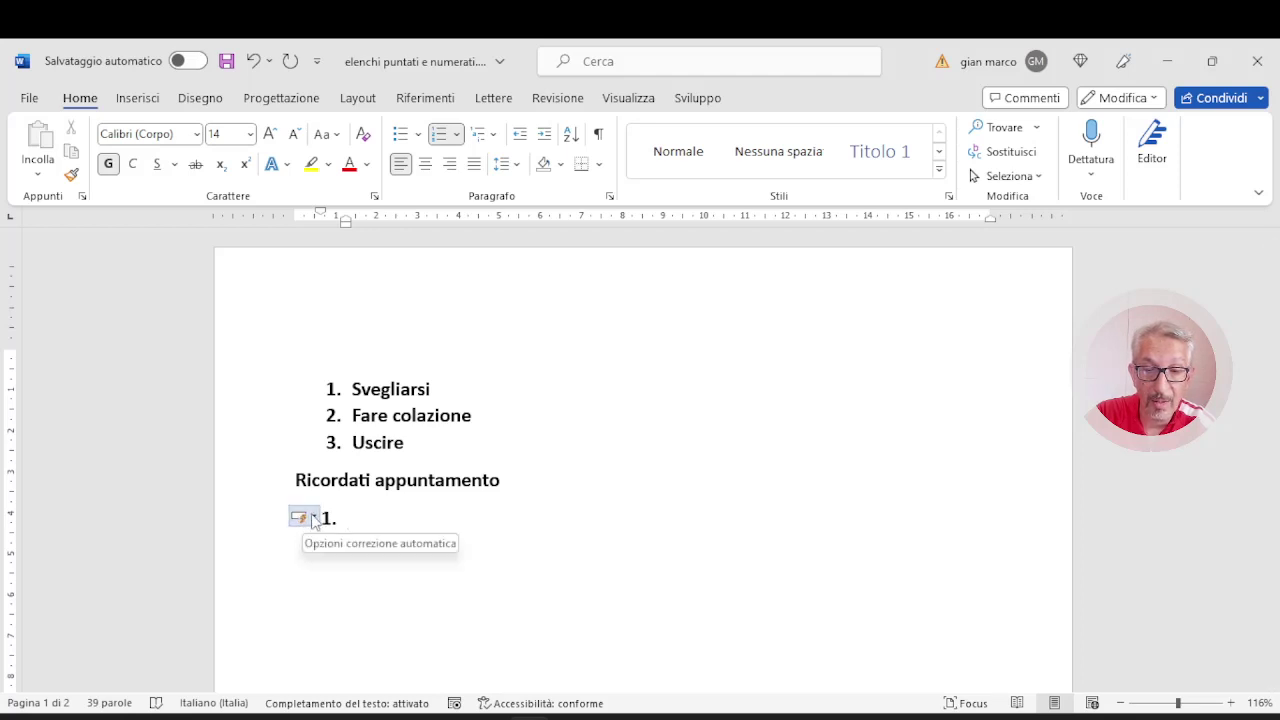
click(315, 520)
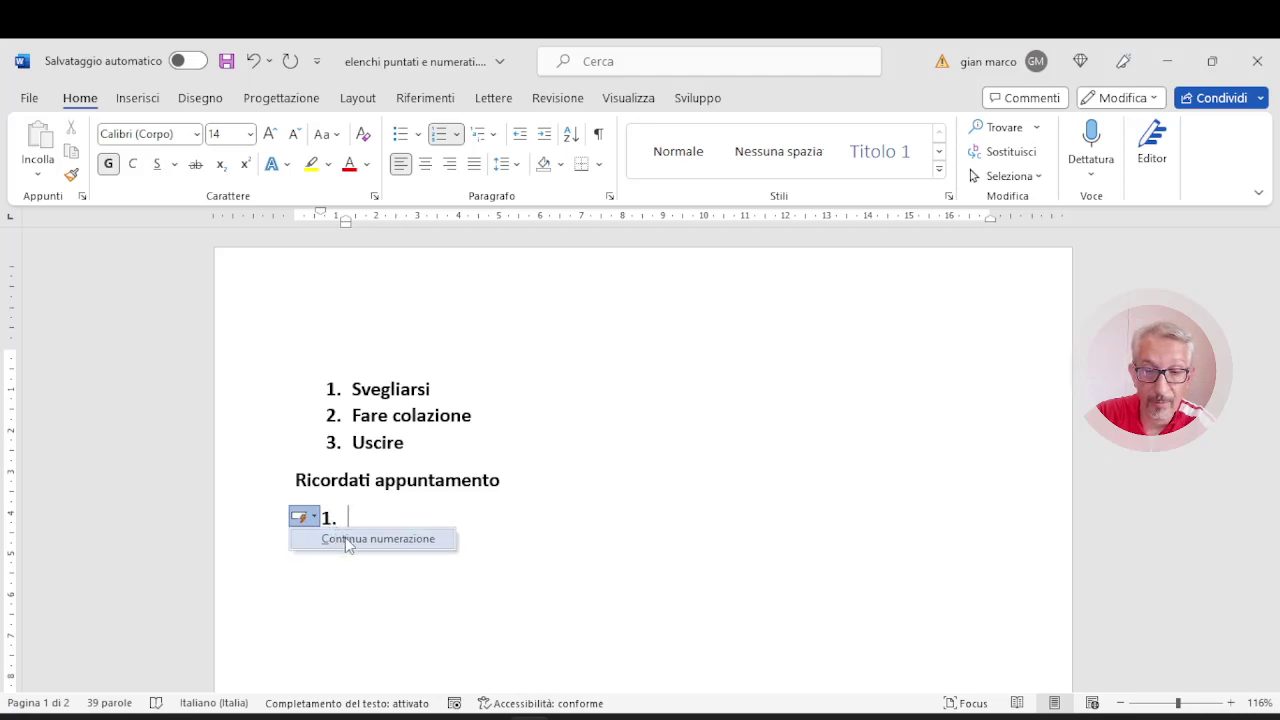
click(343, 541)
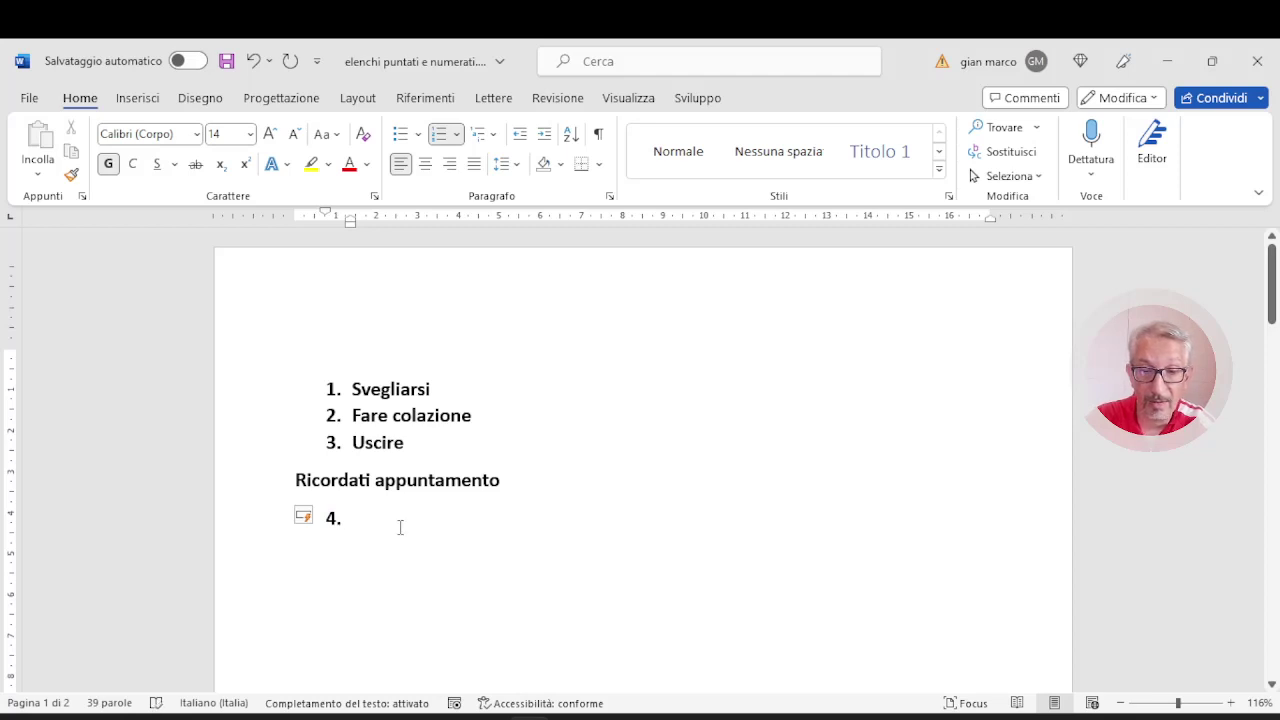
text(ap)
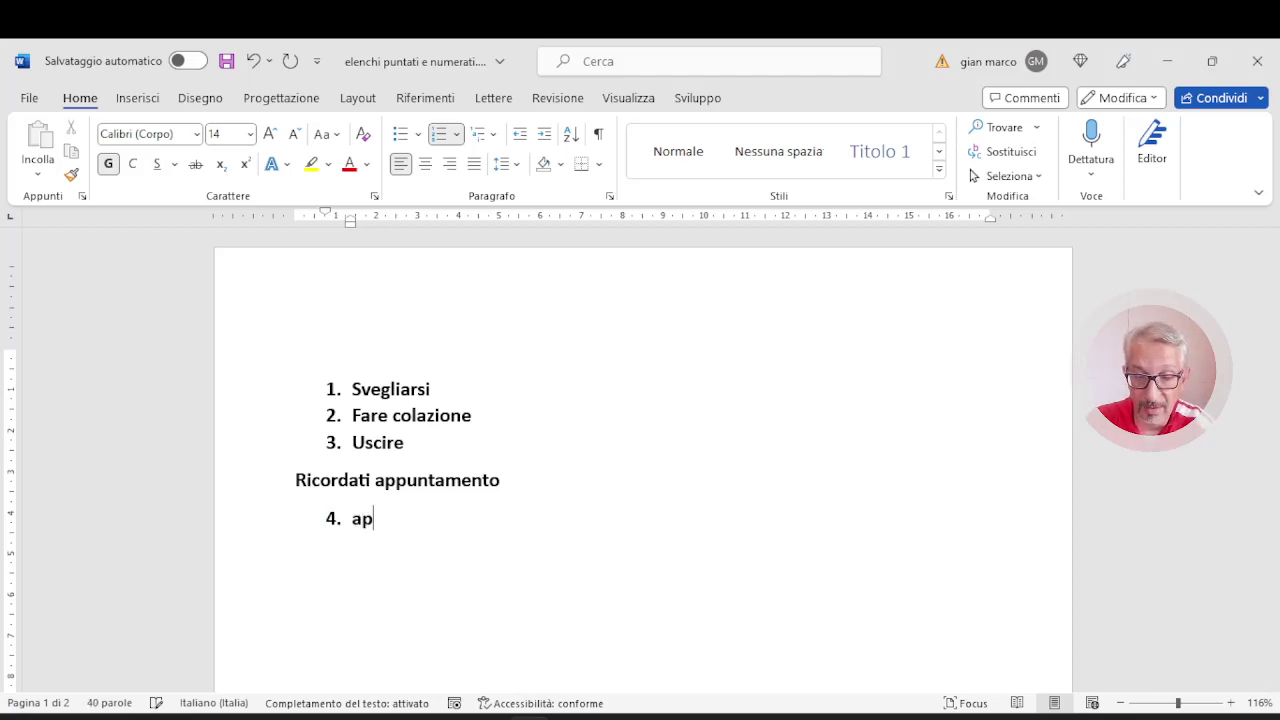
text(pun)
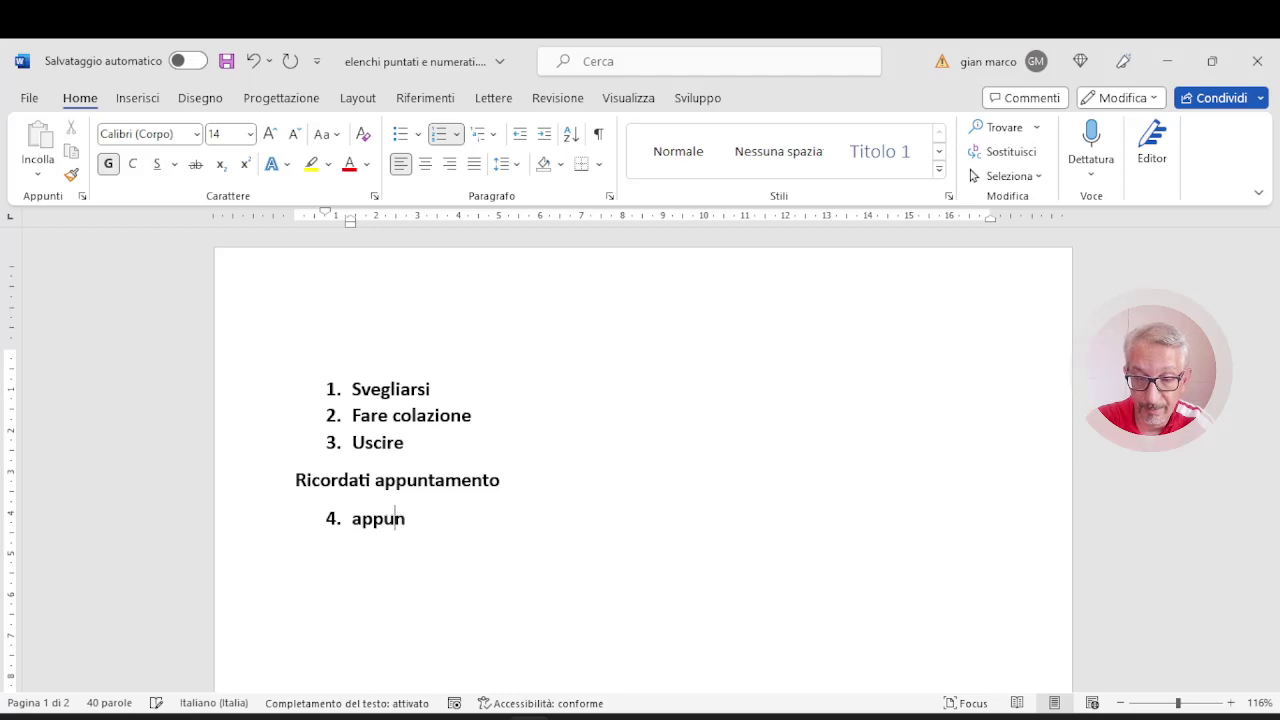
text(tam)
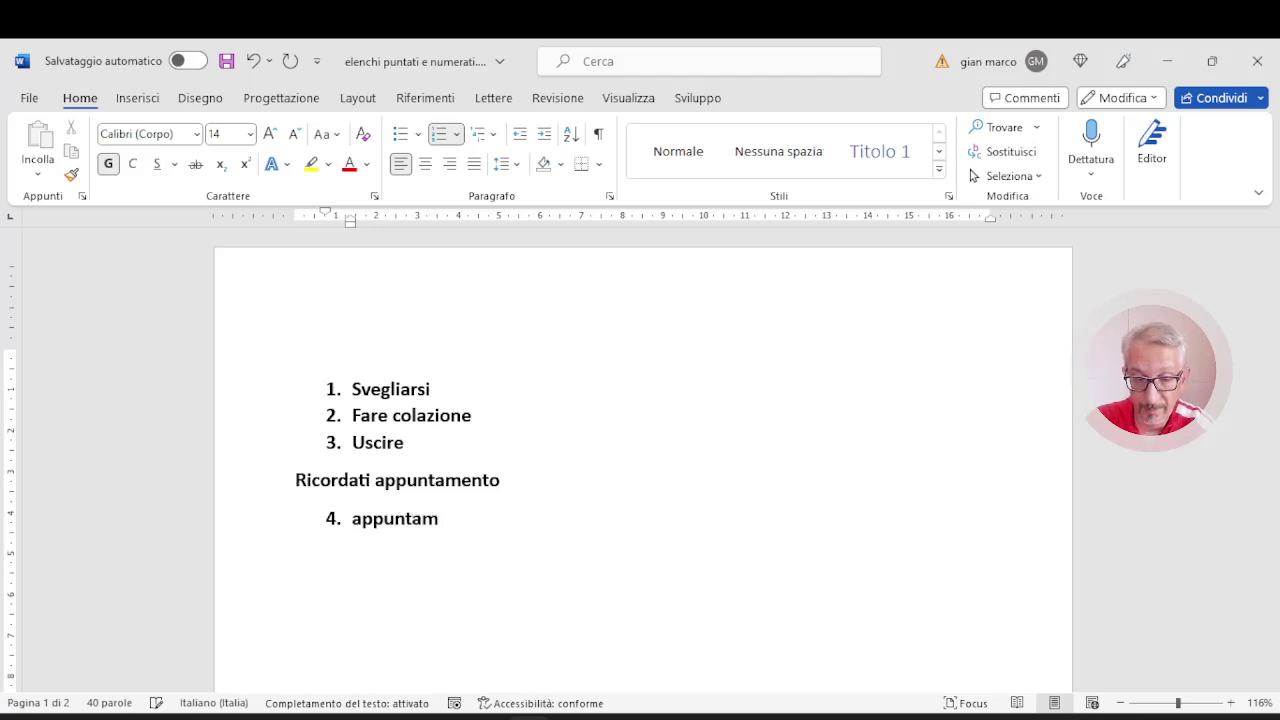
text(ento d)
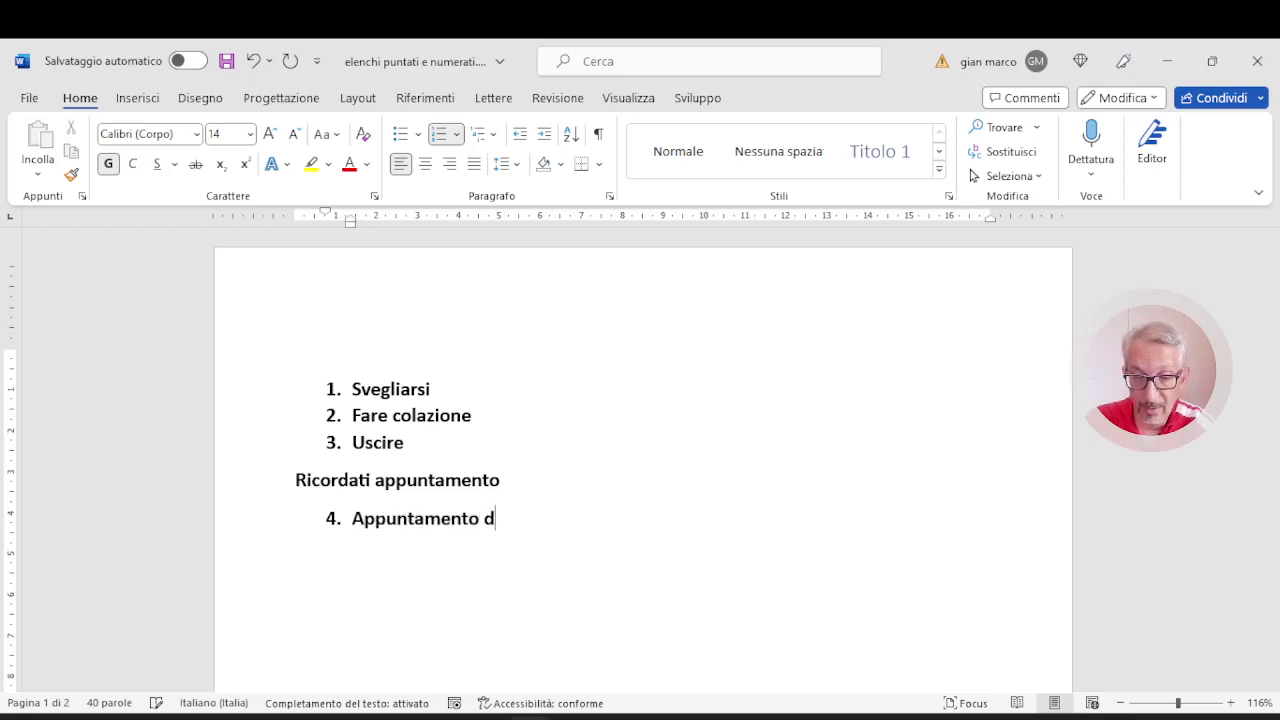
text(i lavoro)
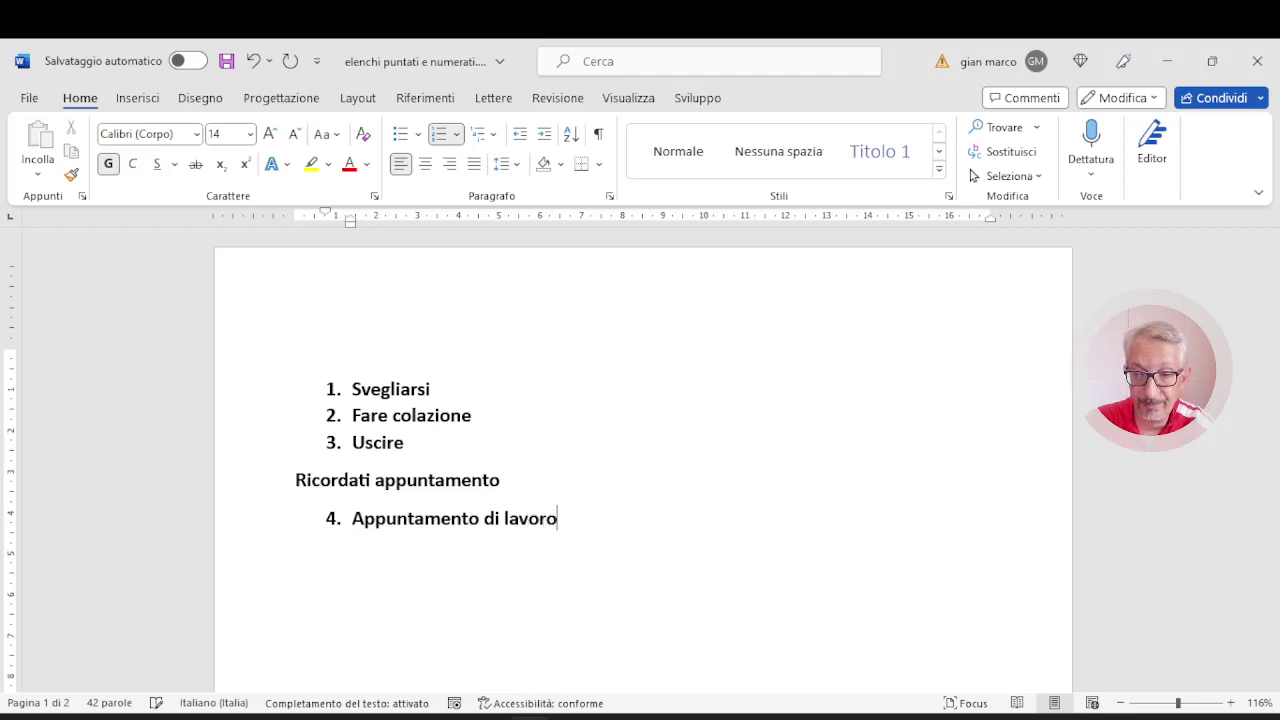
key(Return)
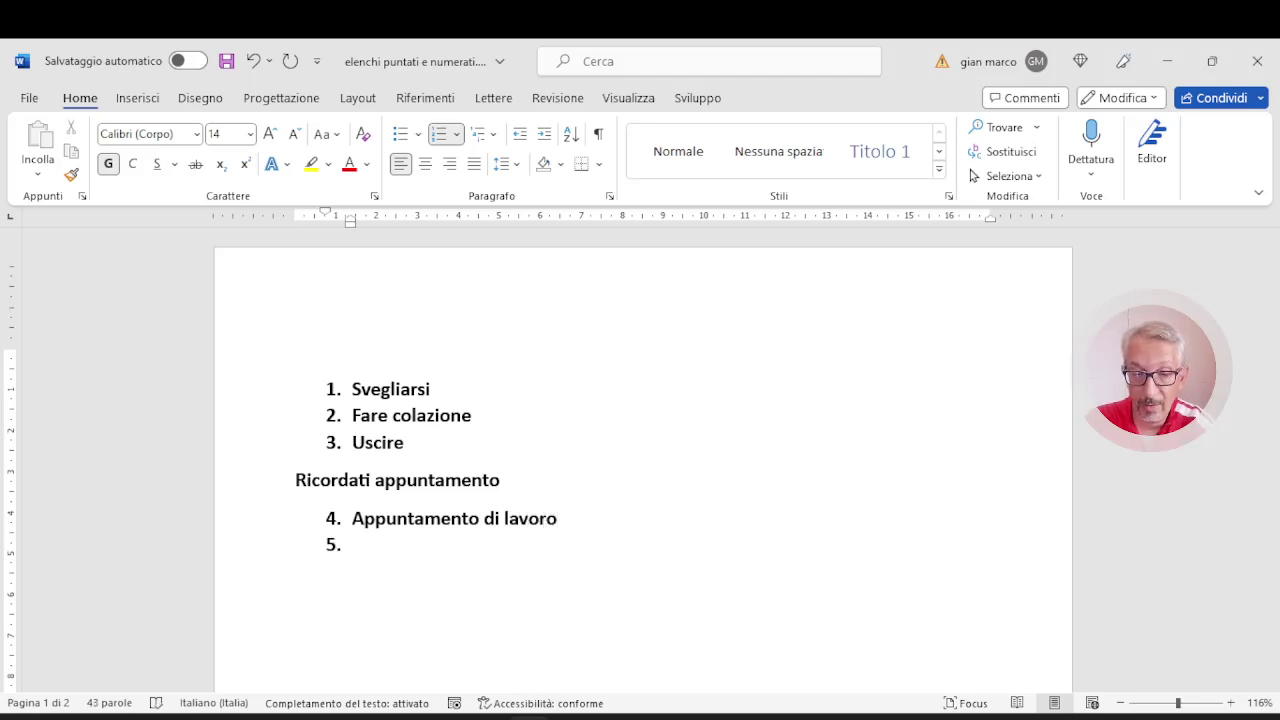
text(pran)
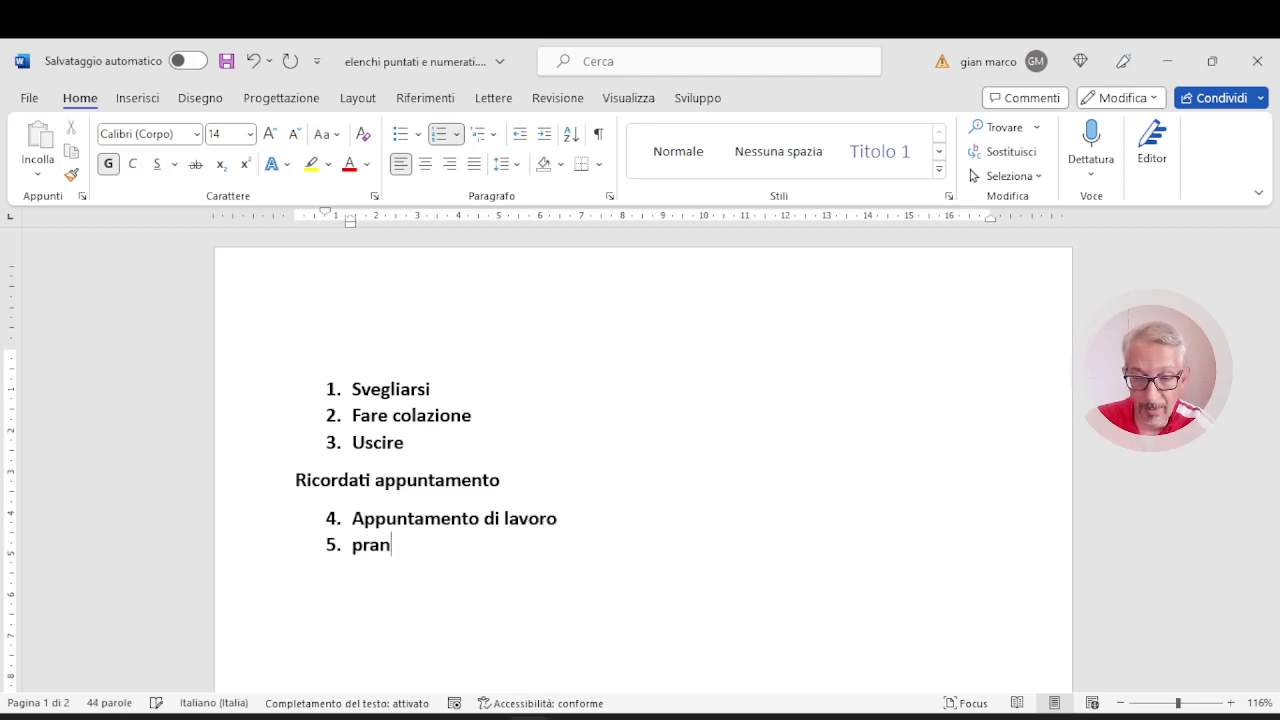
text(zo d)
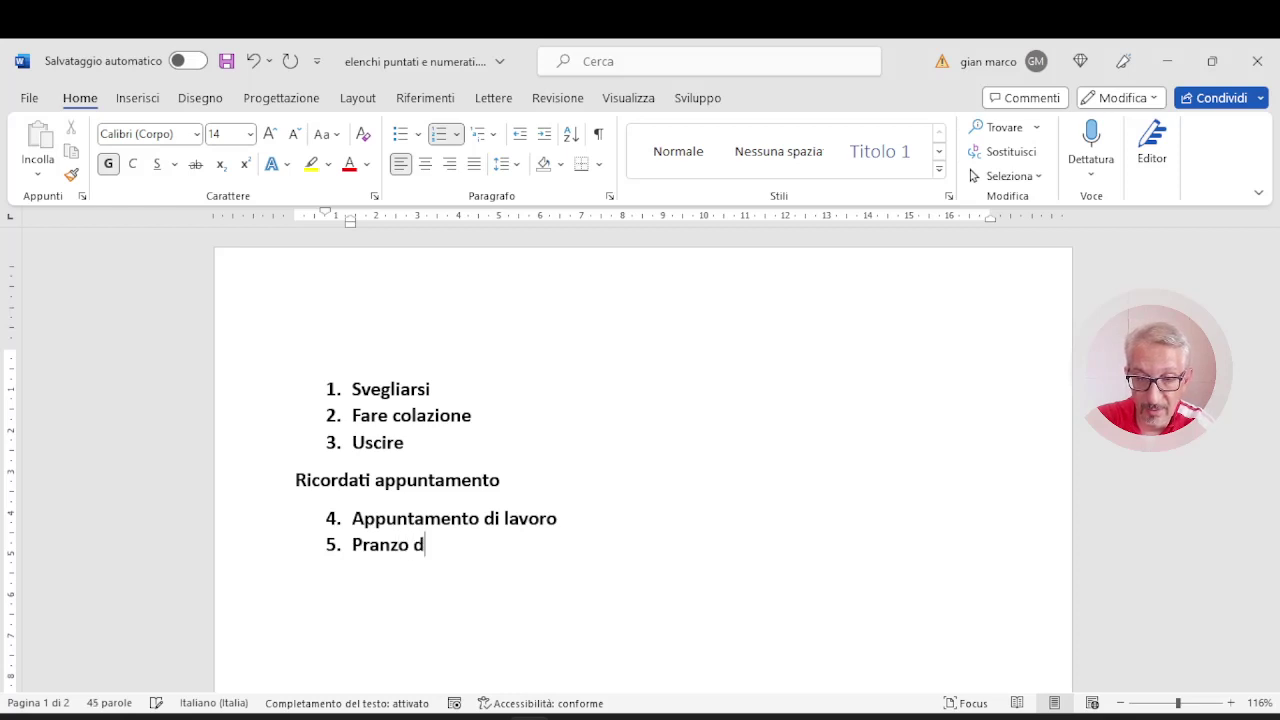
text(i lavo)
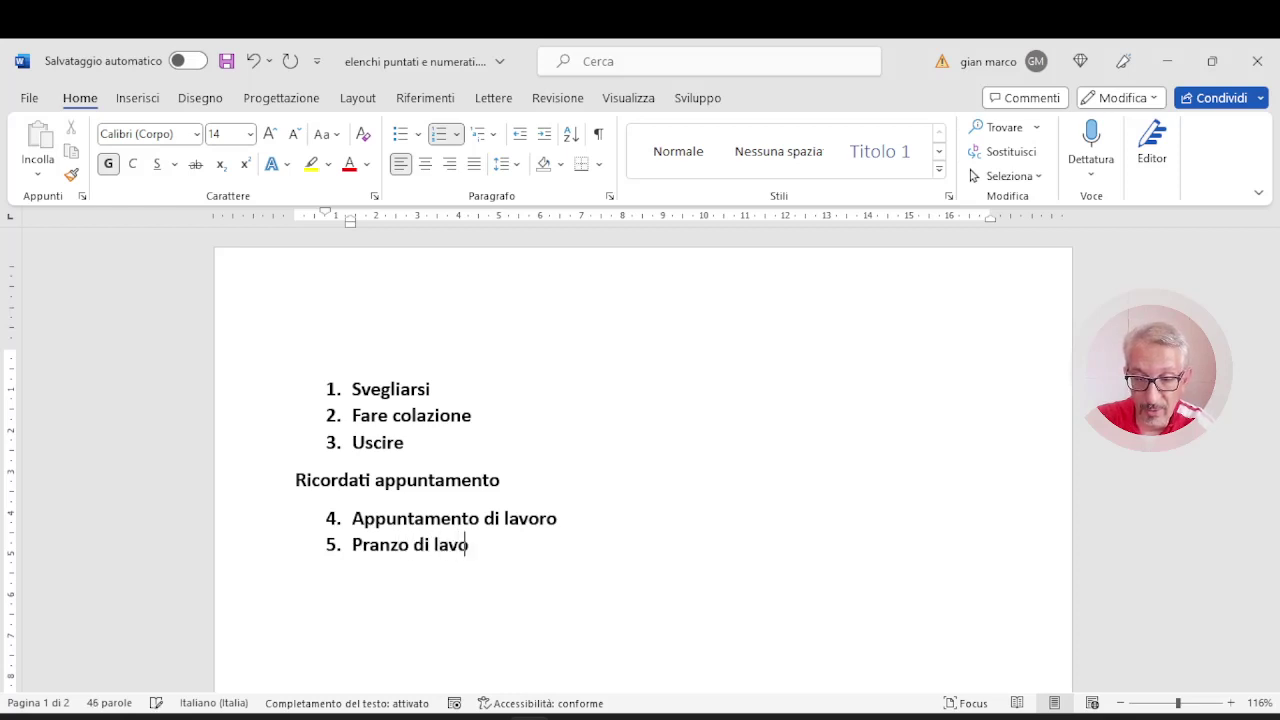
text(ro)
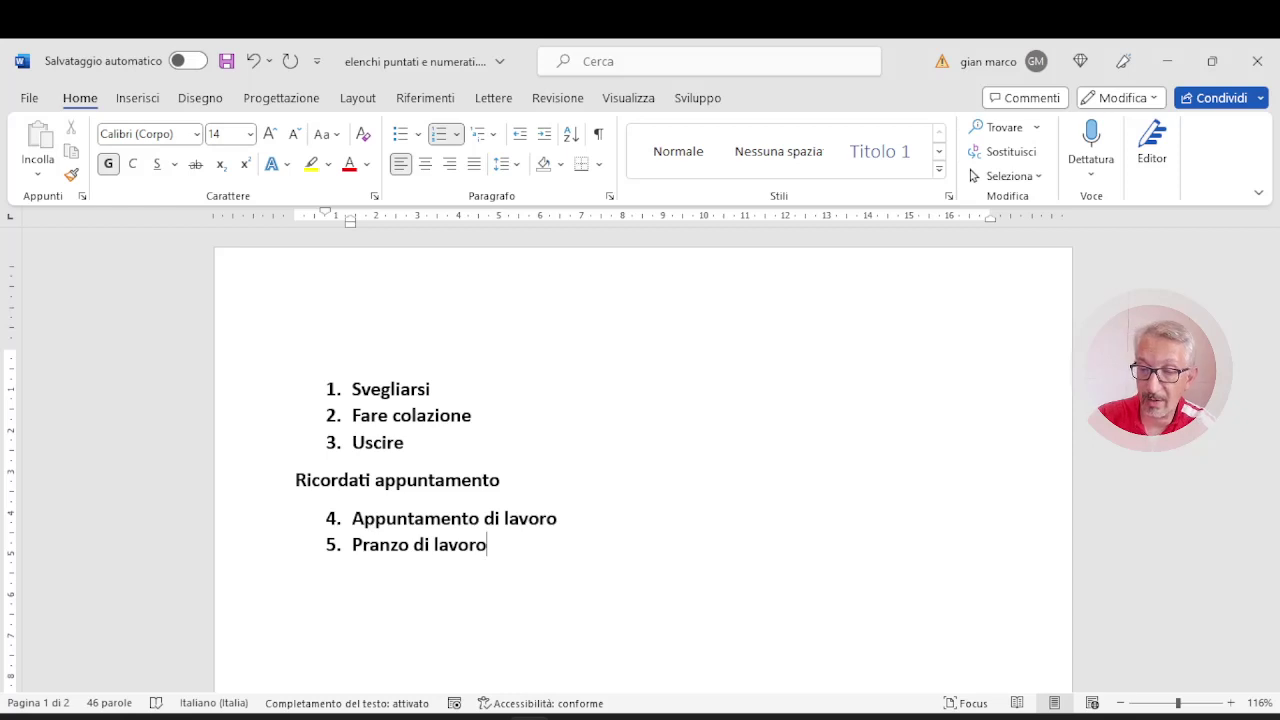
End the list after item 5 'Pranzo di lavoro', leaving an empty unnumbered line below
key(Return)
key(Return)
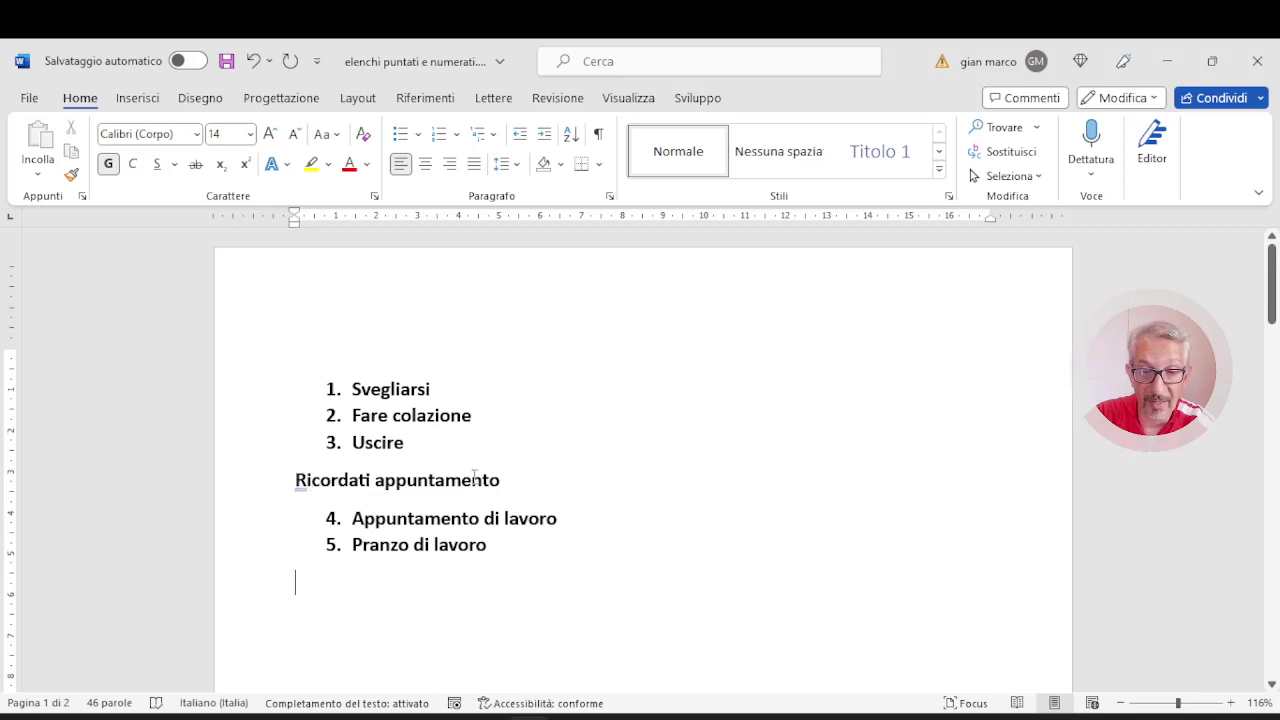
double_click(376, 442)
click(385, 480)
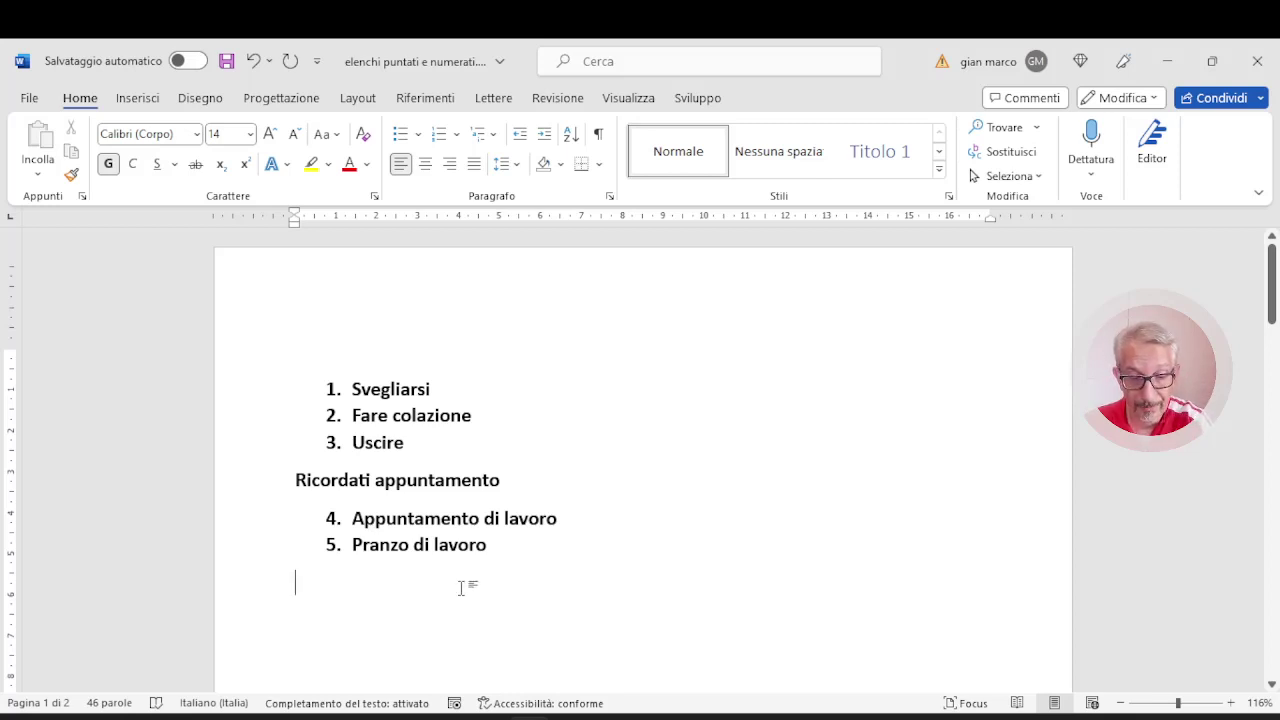
text(Q)
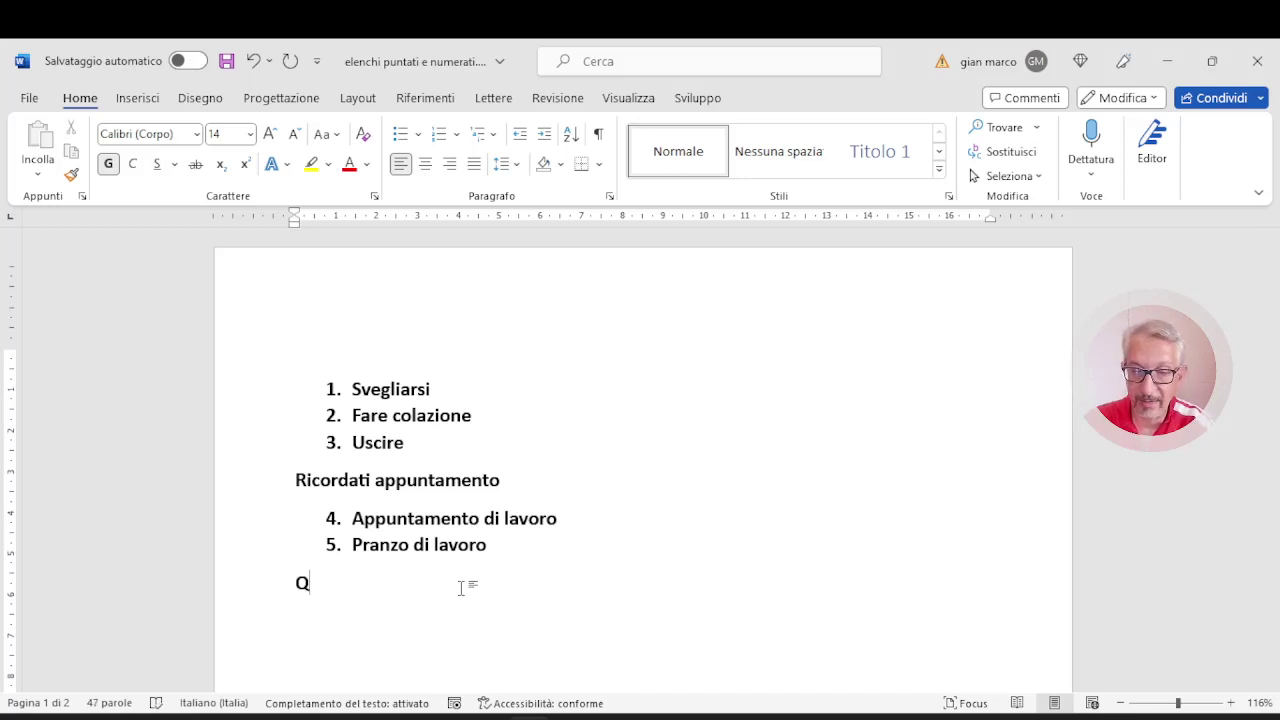
key(BackSpace)
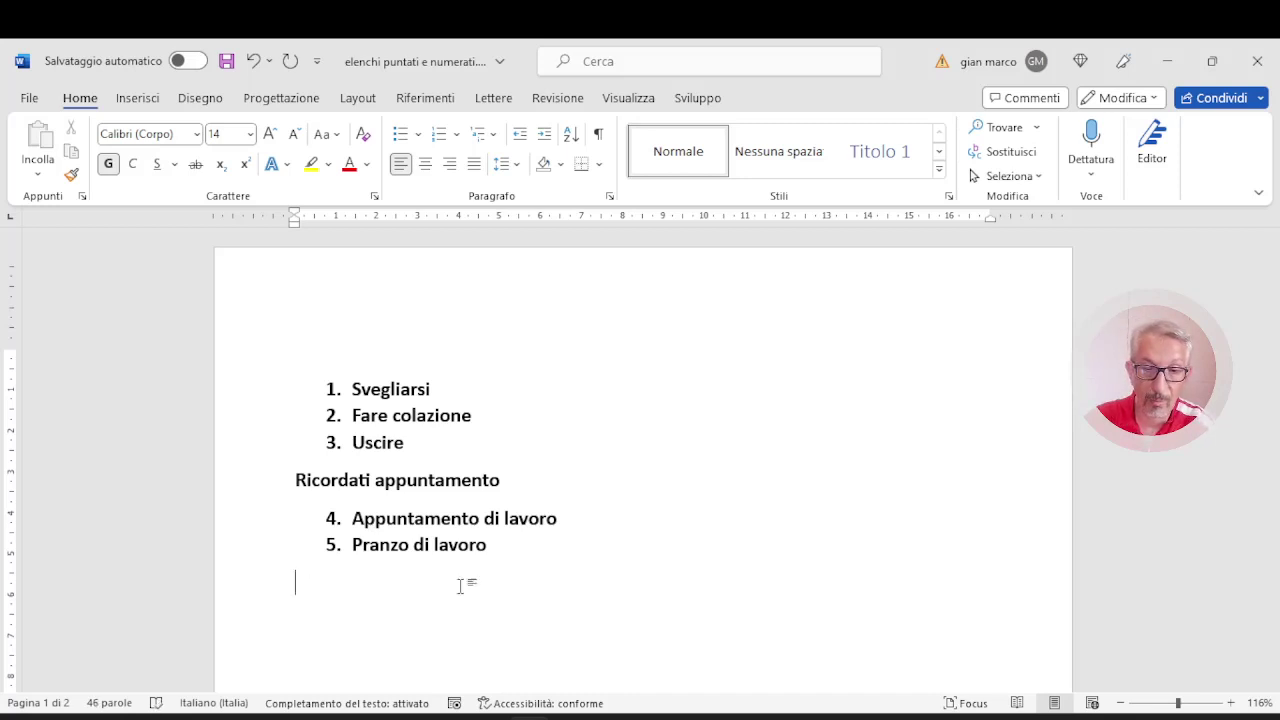
Delete the old list and its heading, then generate sample text with =rand()
mouse_move(487, 547)
mouse_down()
mouse_move(320, 415)
mouse_move(326, 390)
mouse_up()
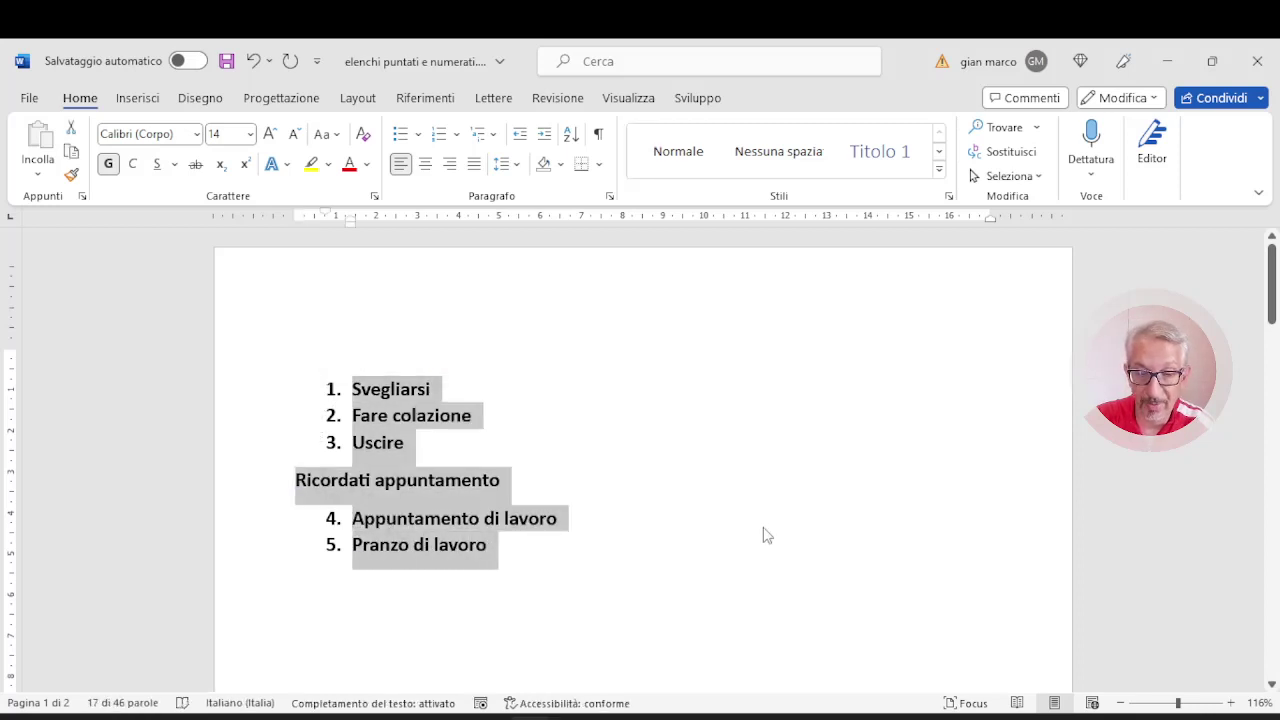
key(Delete)
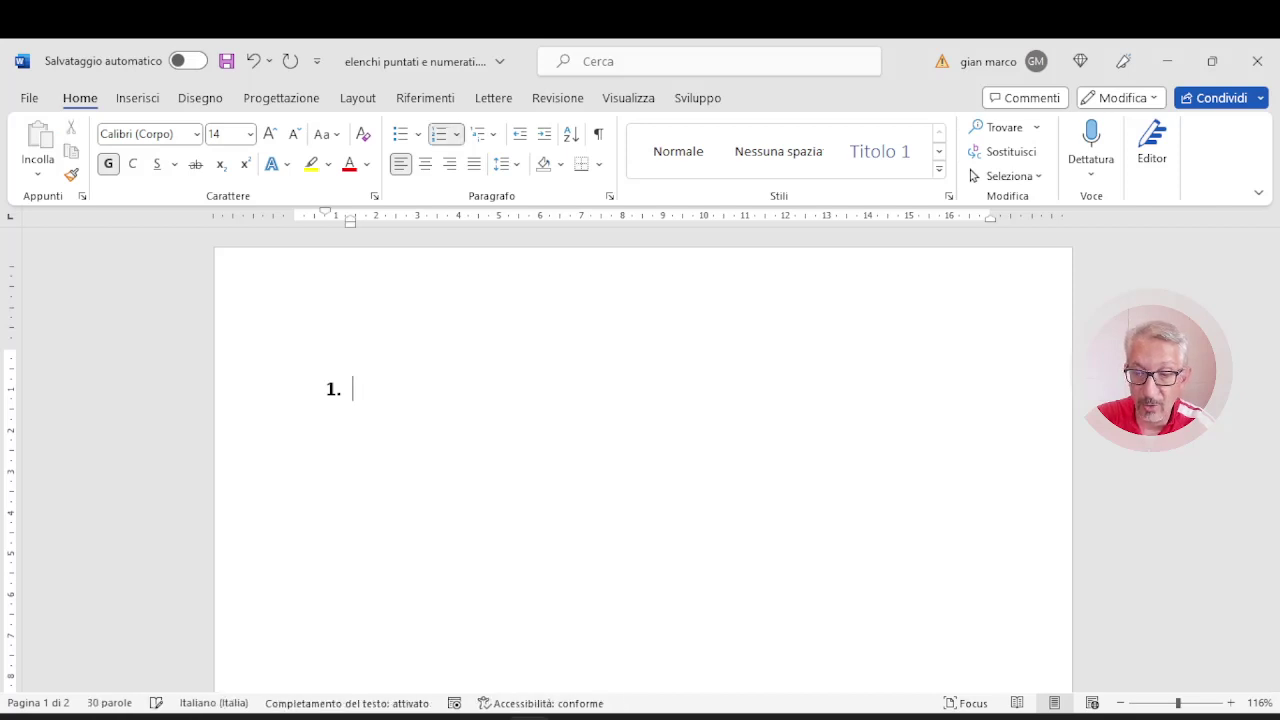
key(BackSpace)
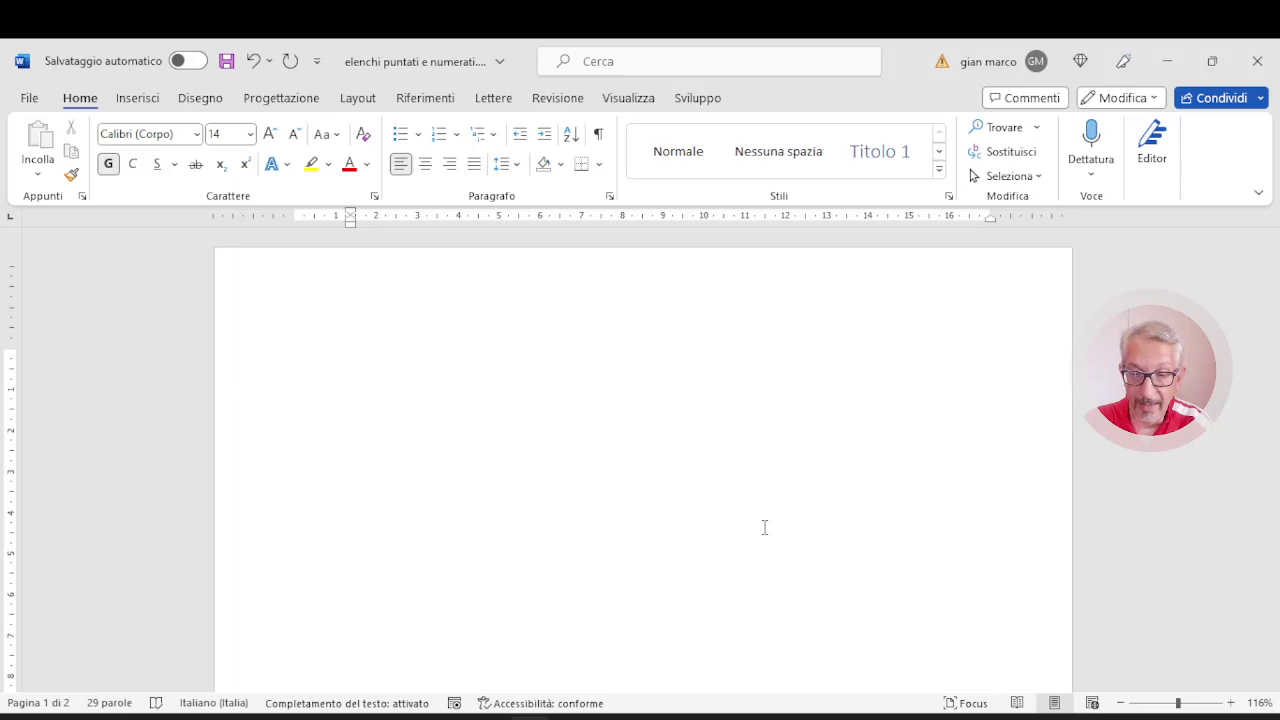
text(=)
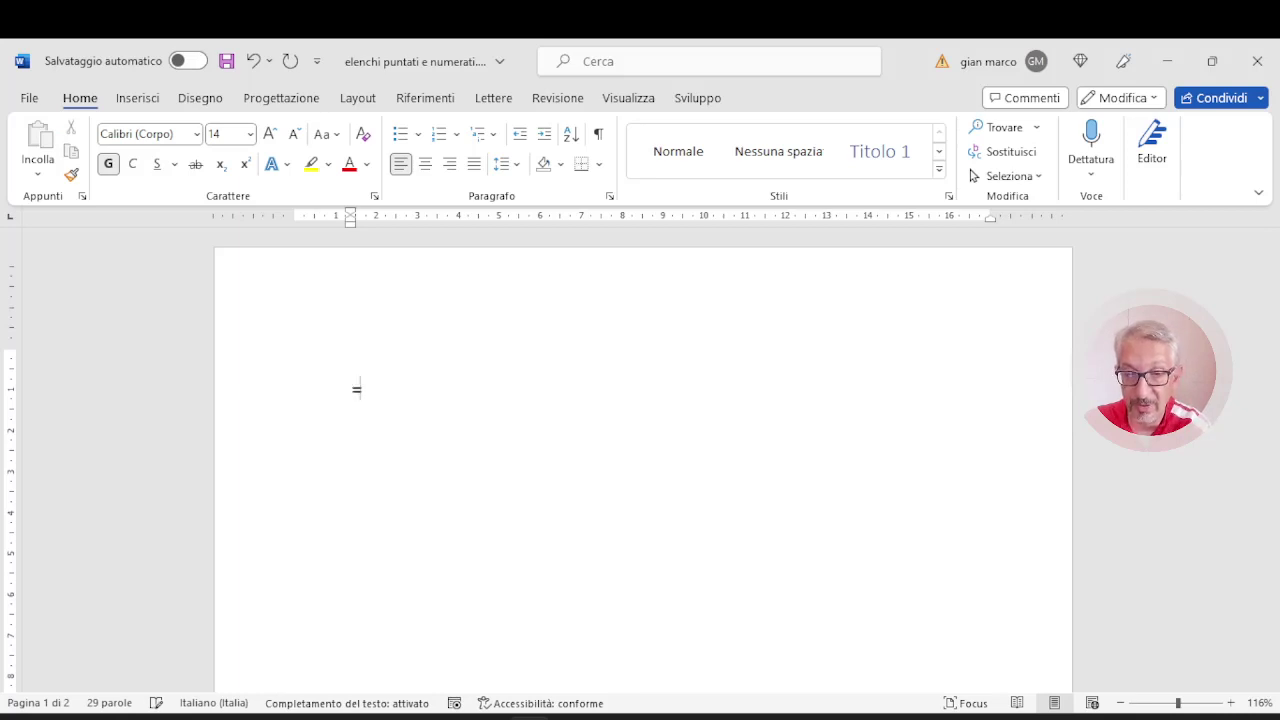
text(ran)
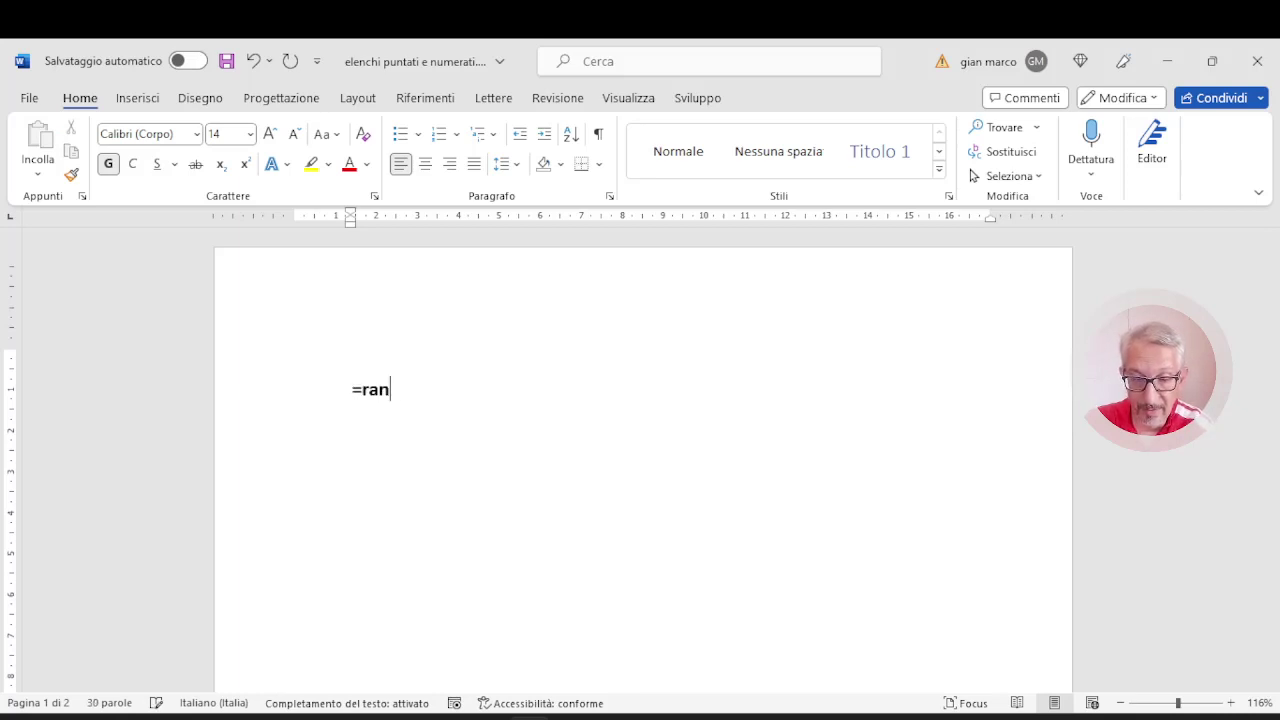
text(d())
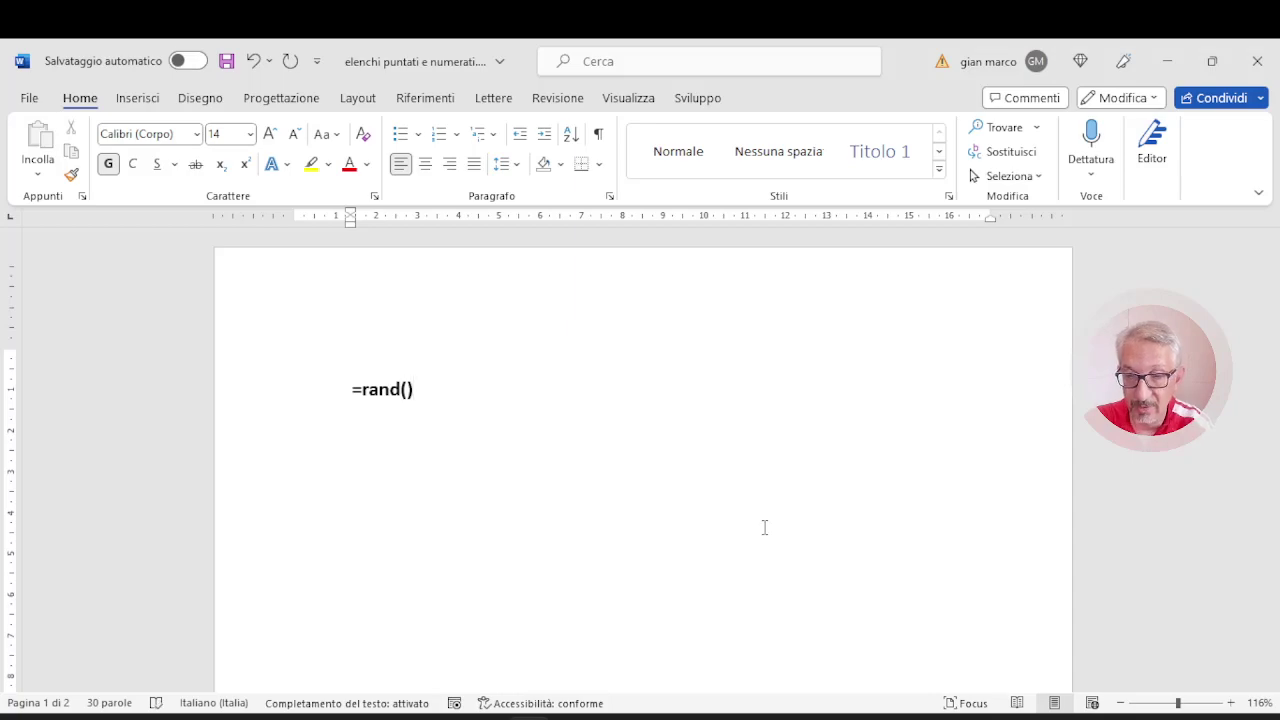
key(Return)
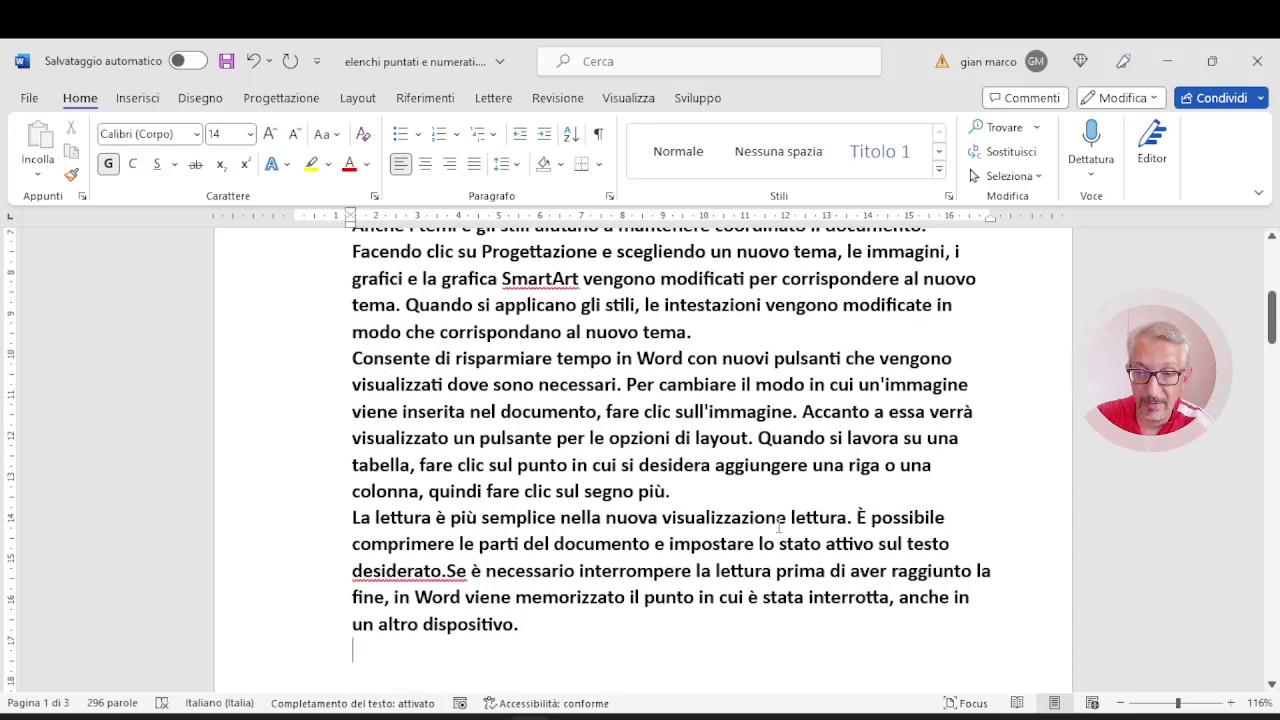
Insert a blank line after each of the first four sample paragraphs
scroll(740, 574, down, 1)
scroll(738, 575, down, 2)
scroll(733, 577, down, 1)
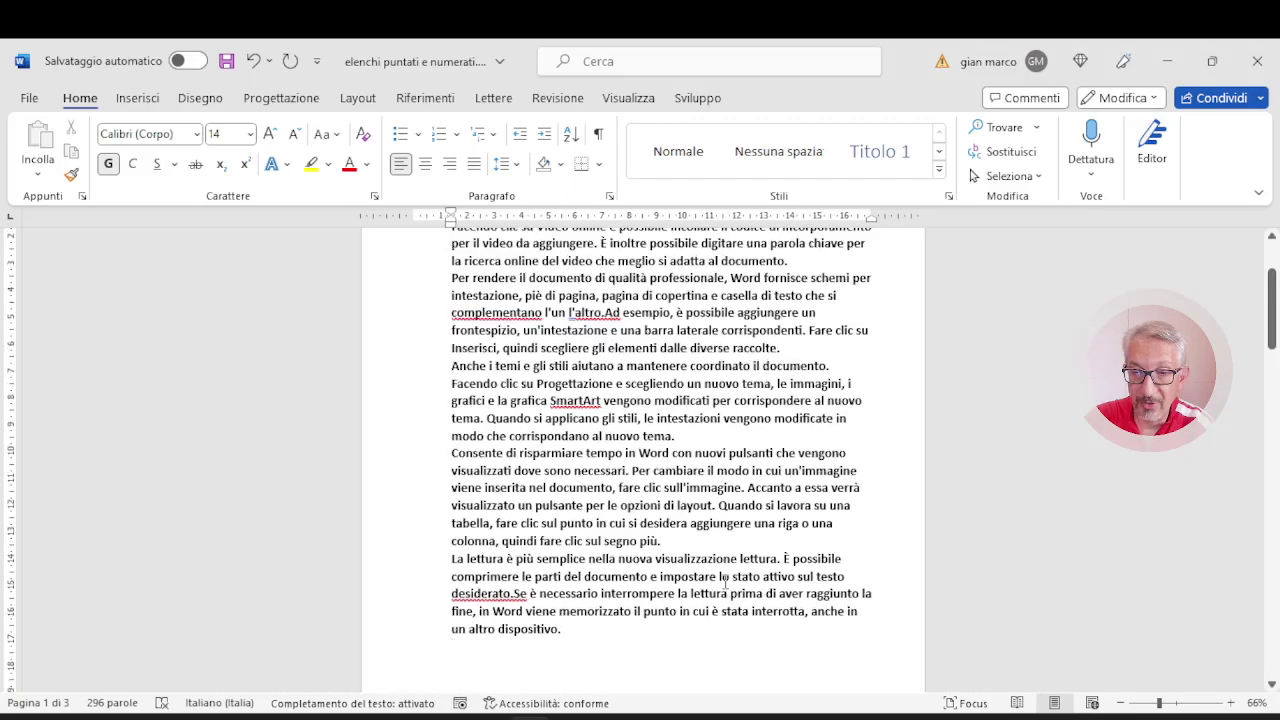
scroll(728, 579, down, 1)
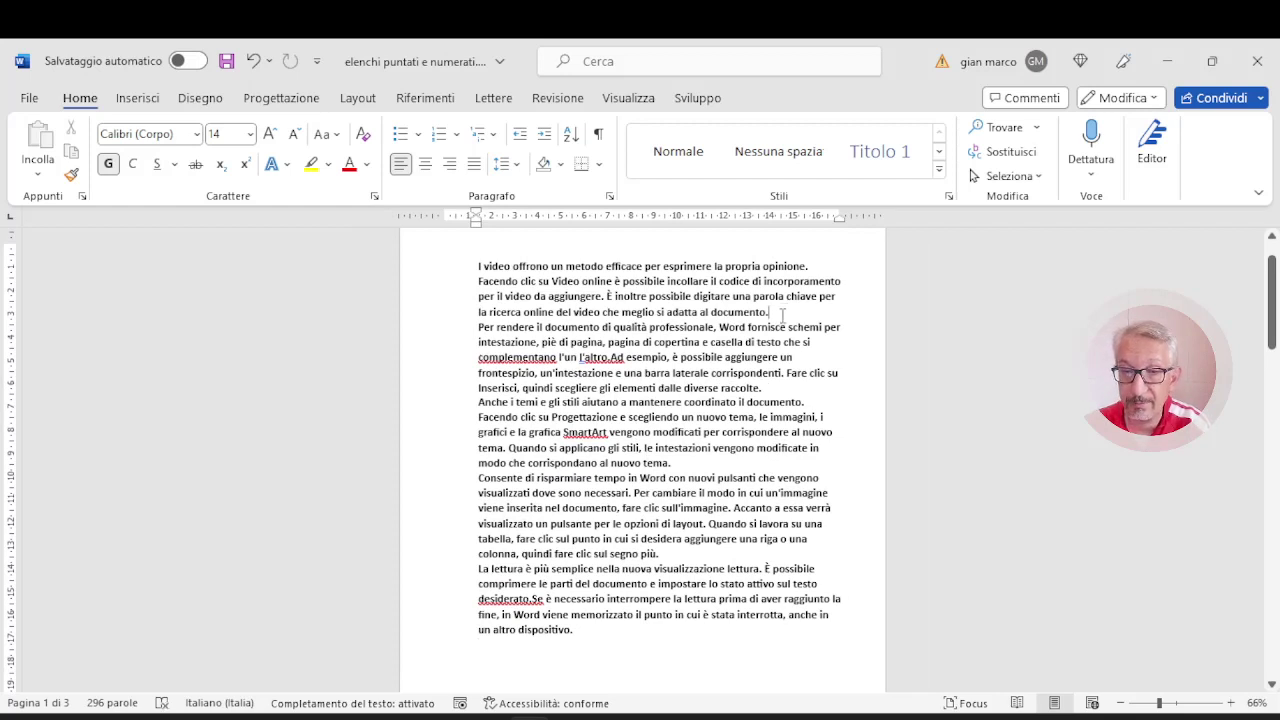
key(Return)
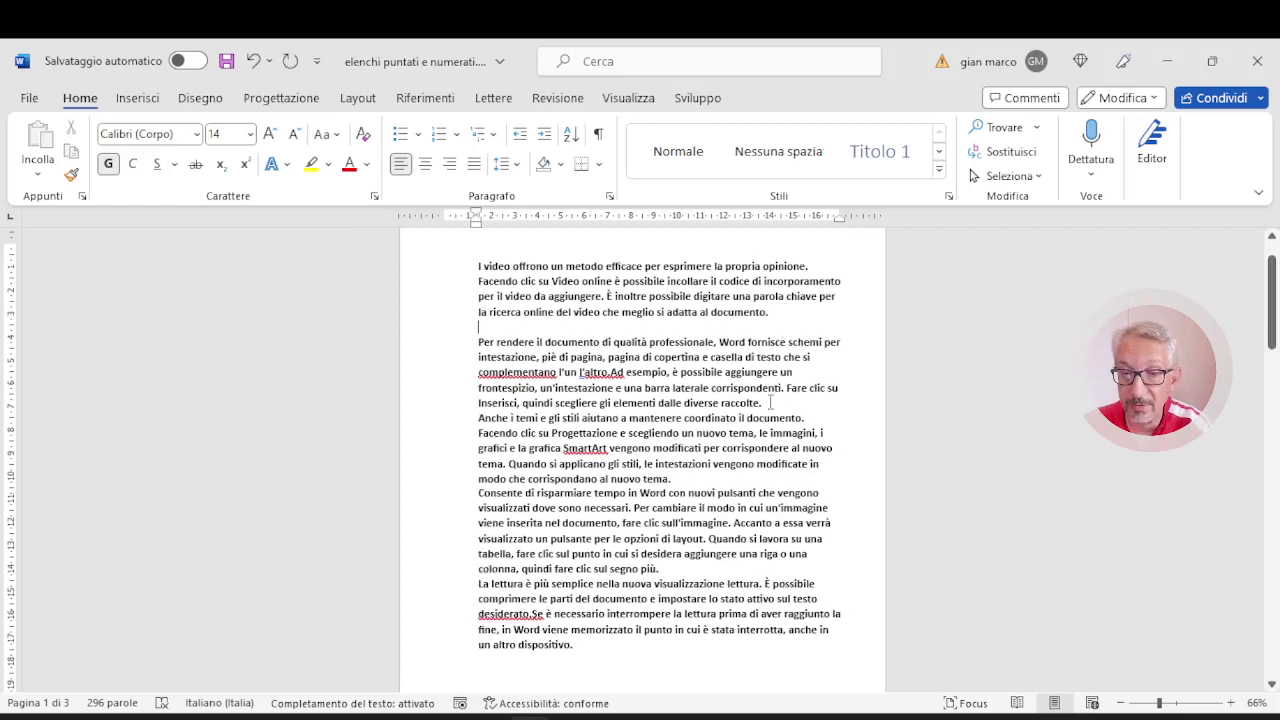
key(Return)
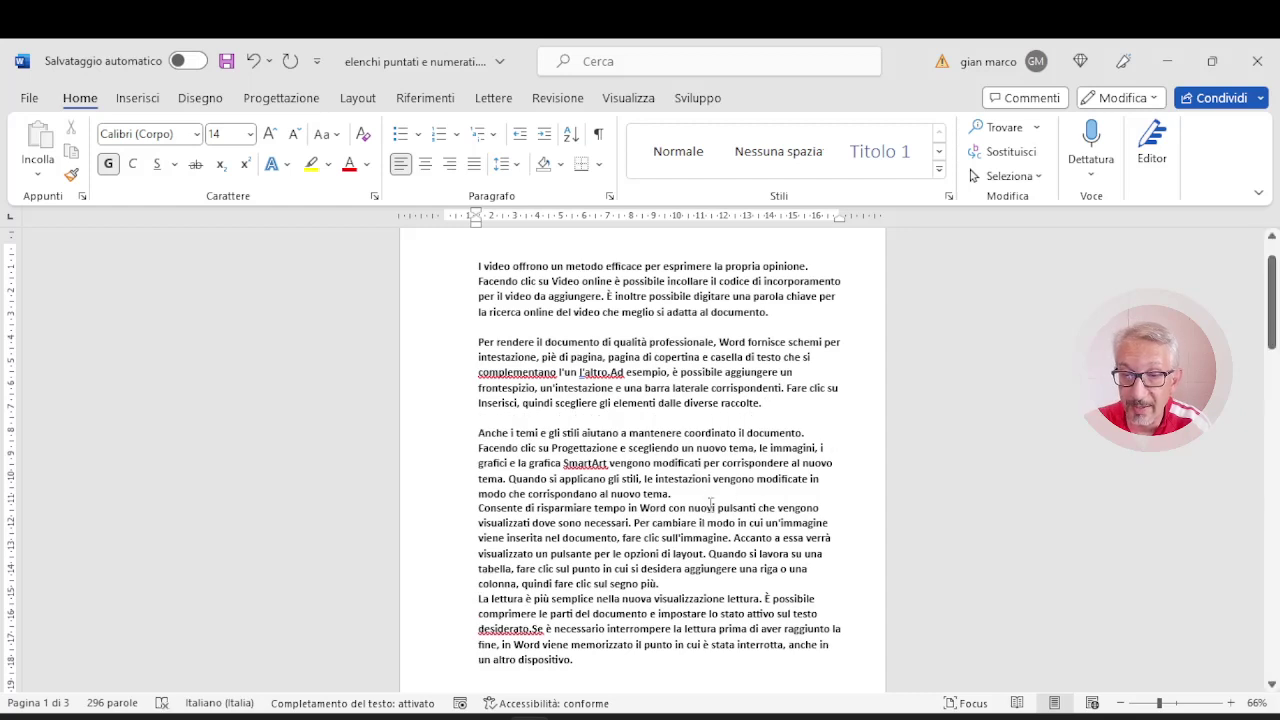
key(Return)
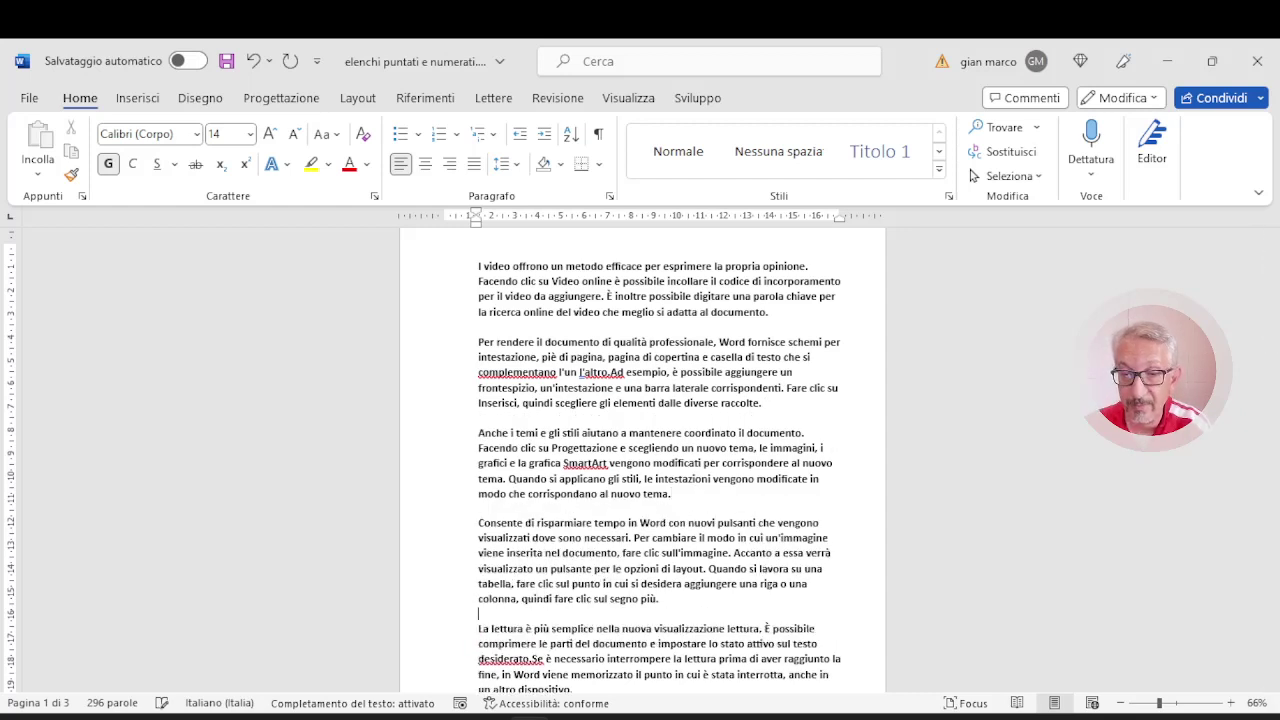
key(Return)
scroll(561, 622, down, 1)
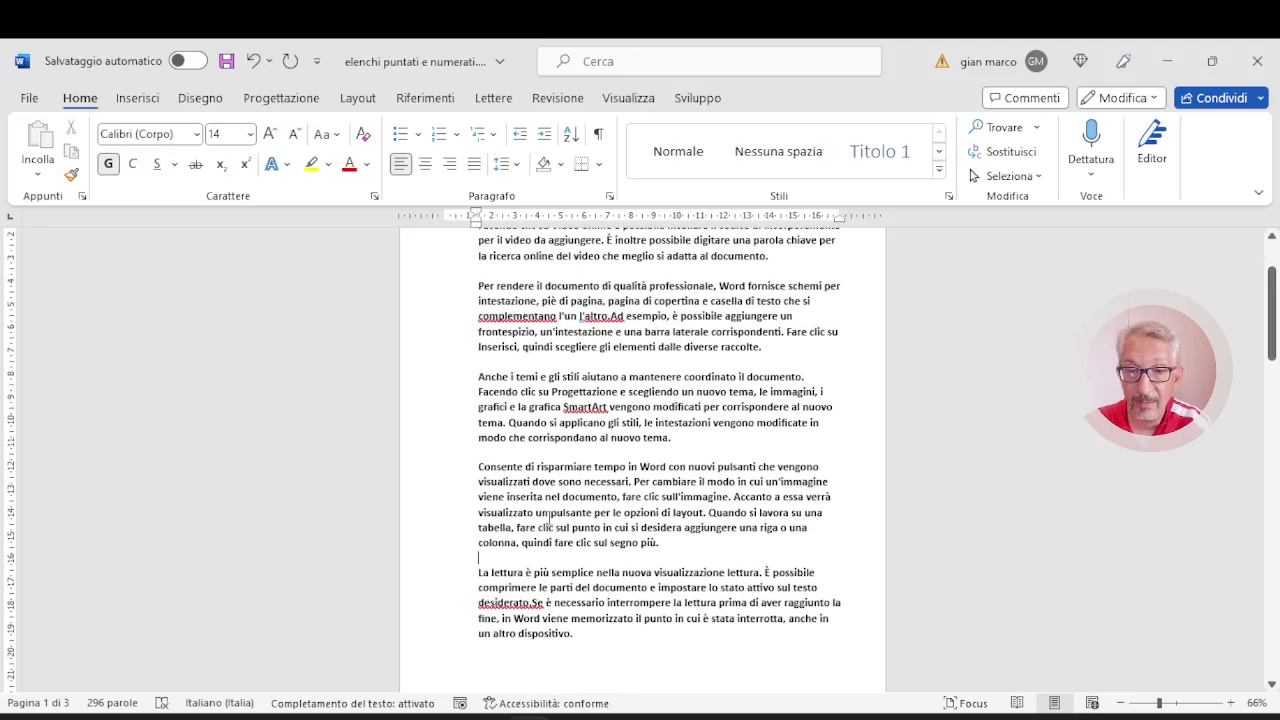
scroll(551, 519, up, 2)
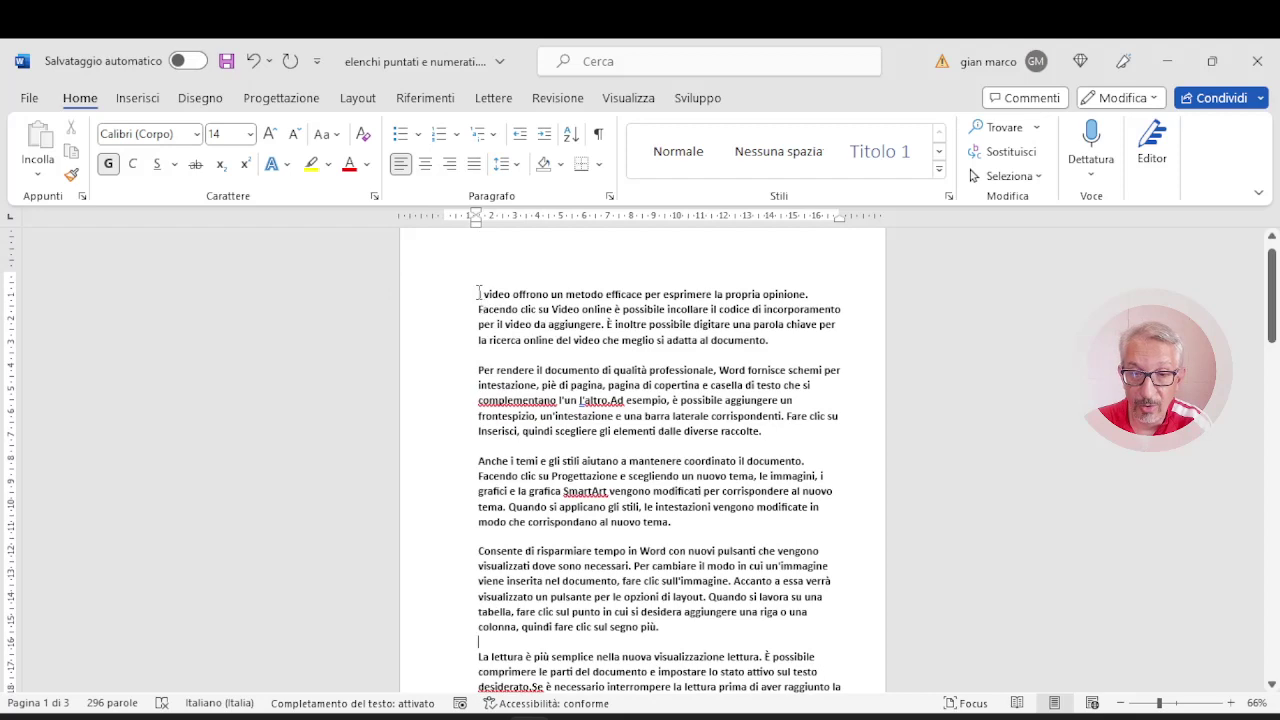
Apply the 1) 2) 3) numbering format to all five sample paragraphs
drag(478, 294, 575, 613)
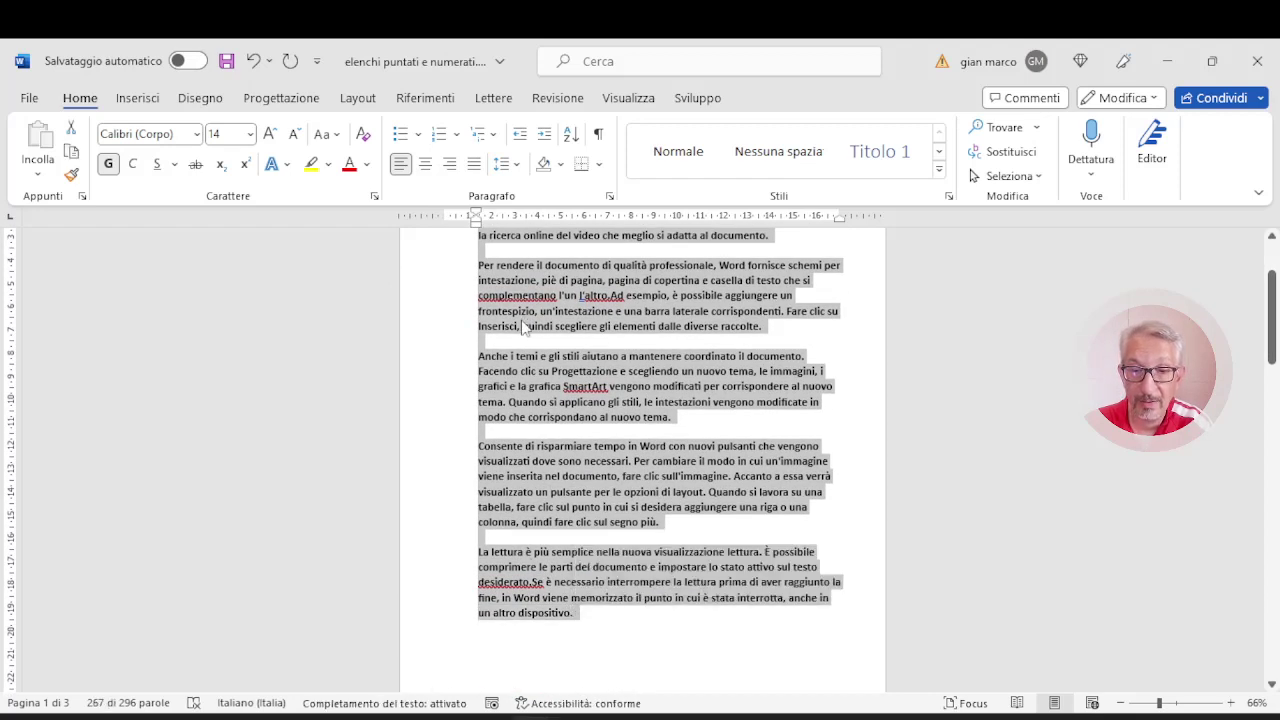
click(456, 134)
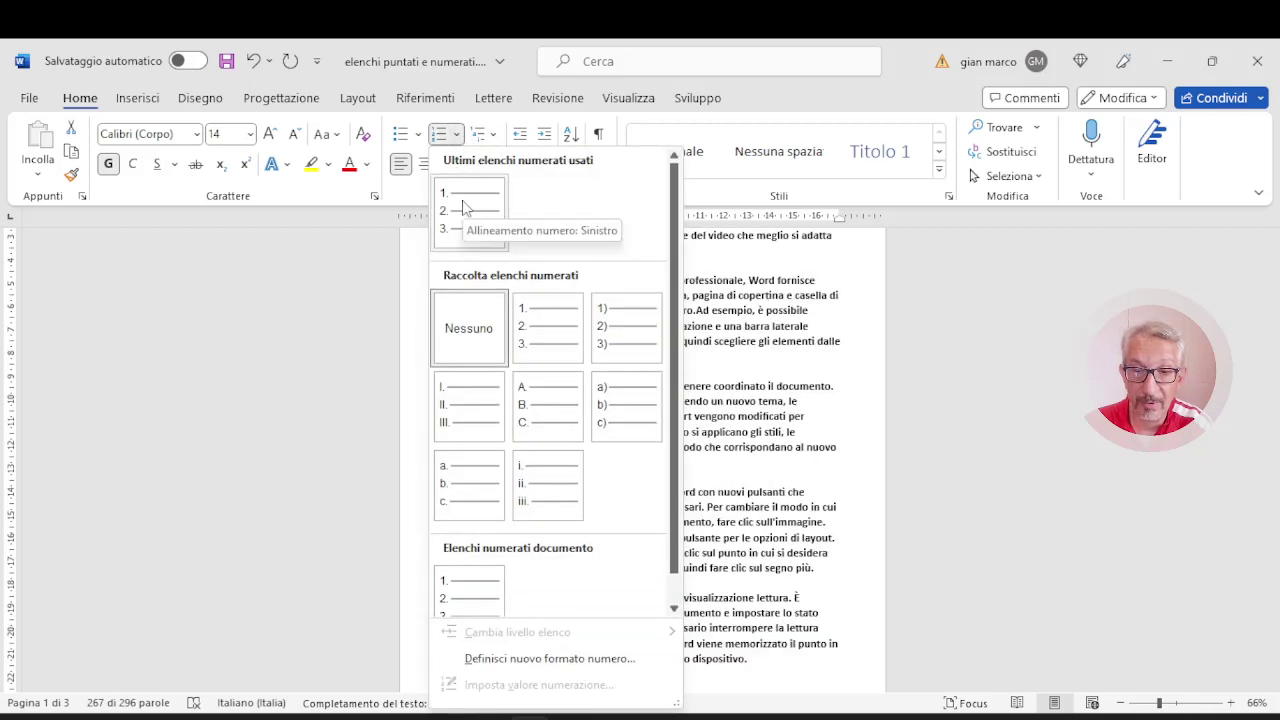
click(613, 336)
click(818, 366)
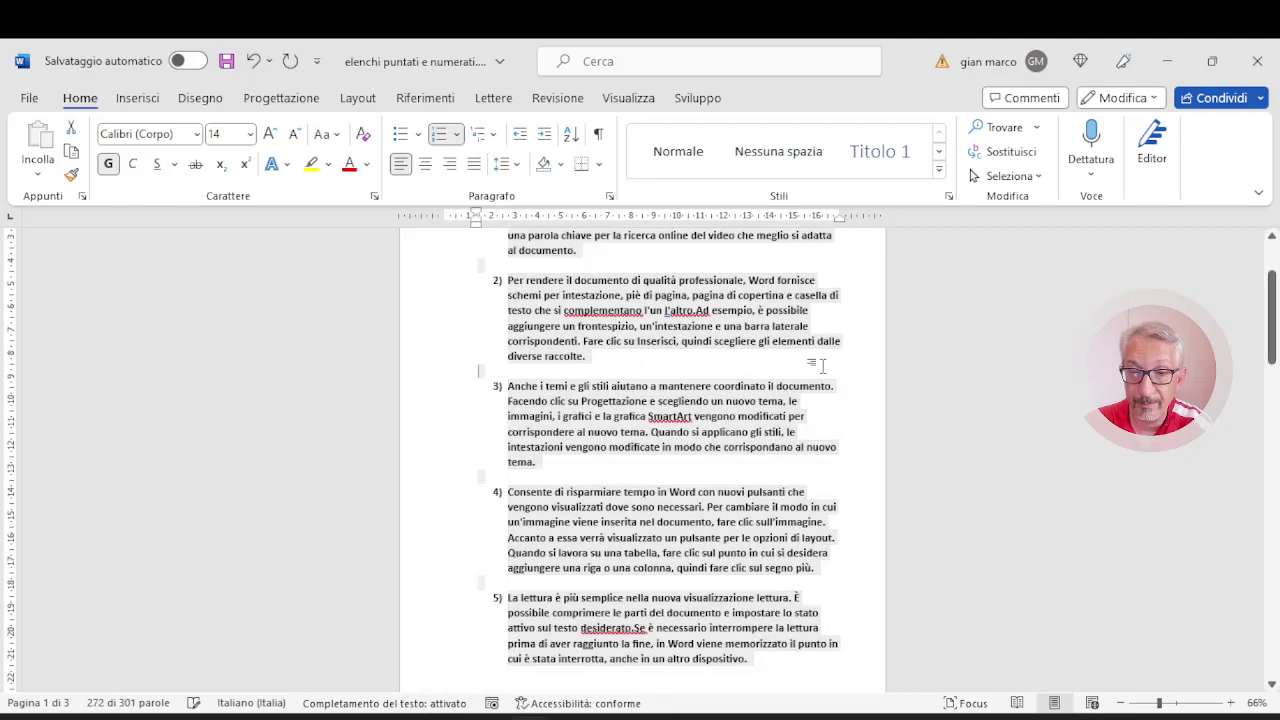
scroll(700, 378, up, 2)
scroll(693, 379, up, 1)
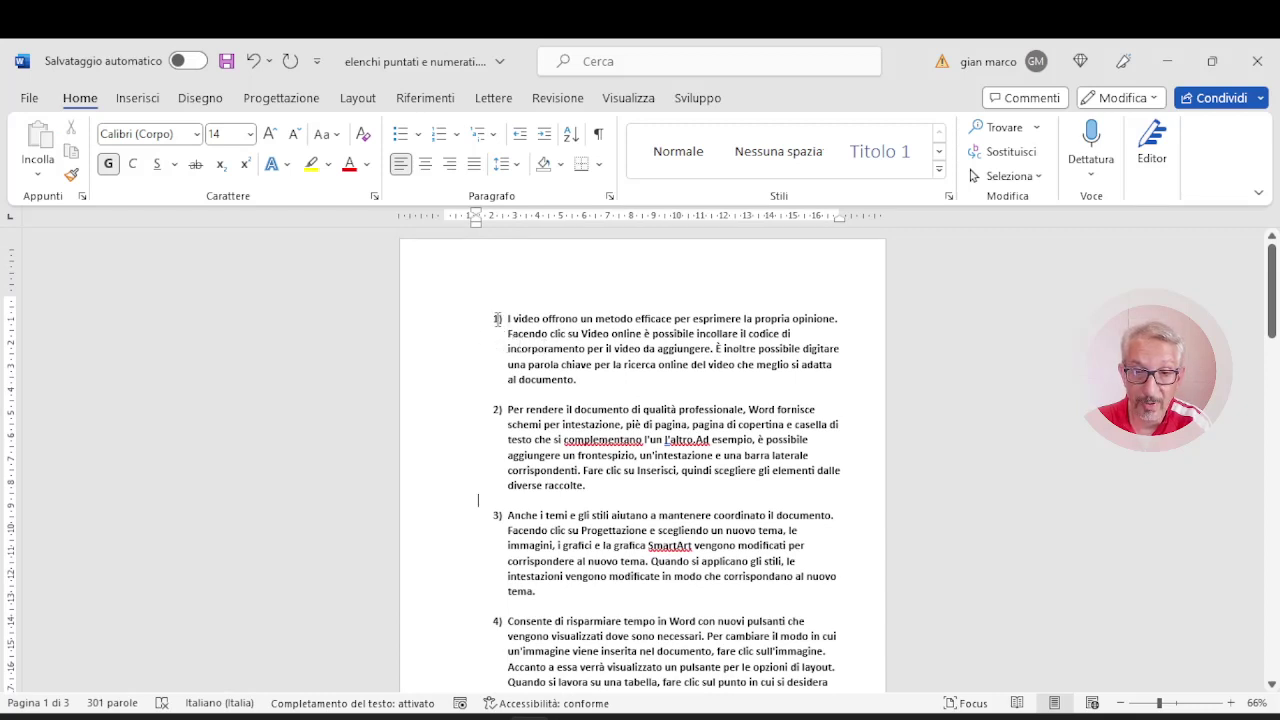
scroll(538, 384, down, 2)
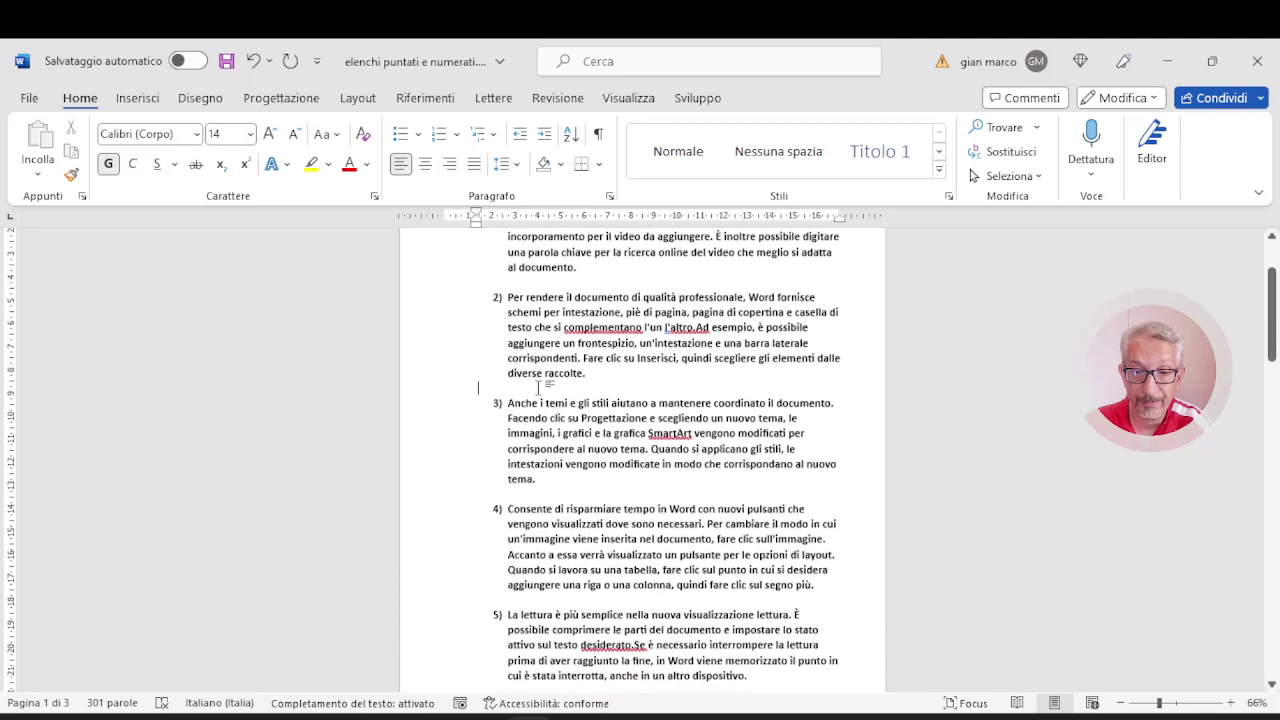
scroll(538, 387, up, 2)
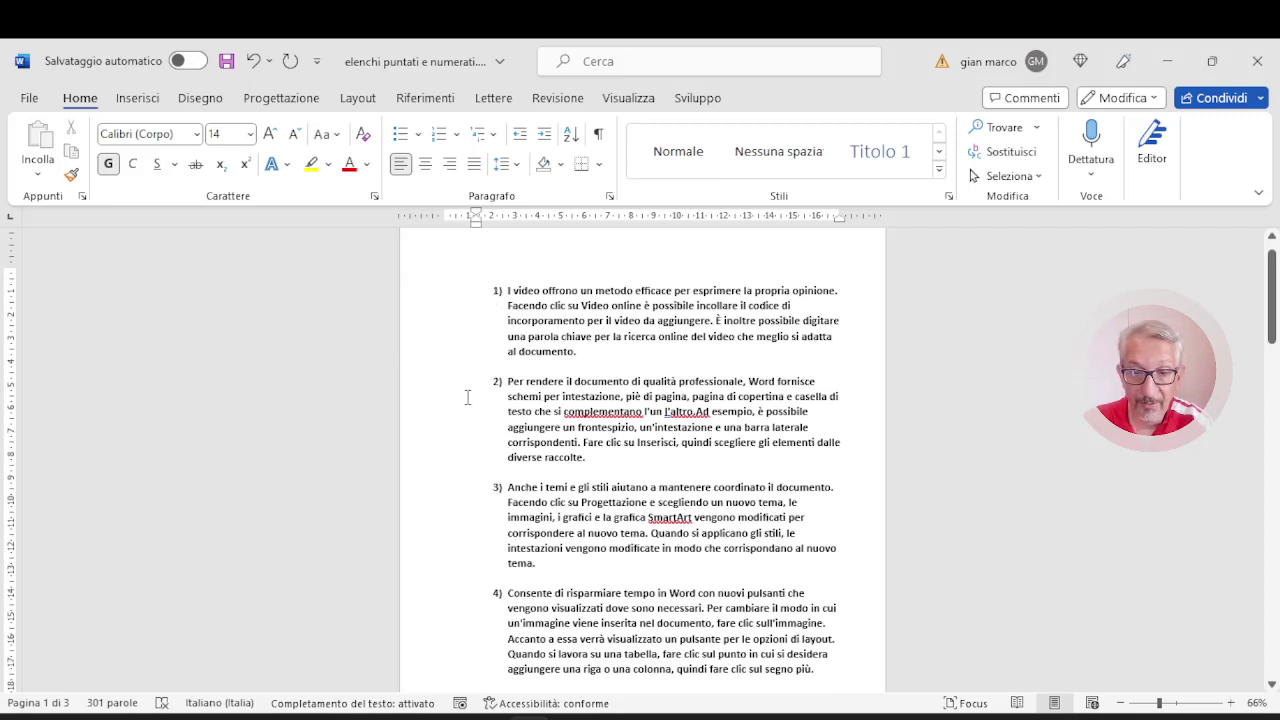
scroll(467, 397, down, 2)
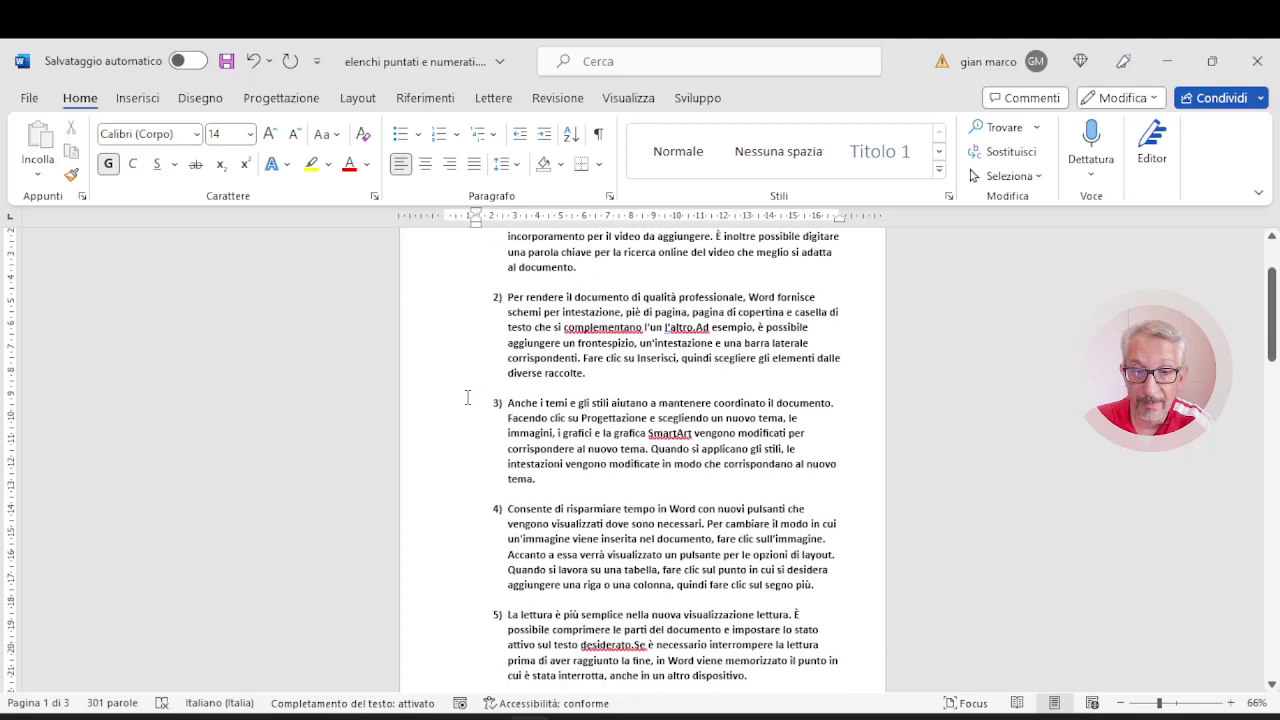
scroll(467, 397, down, 2)
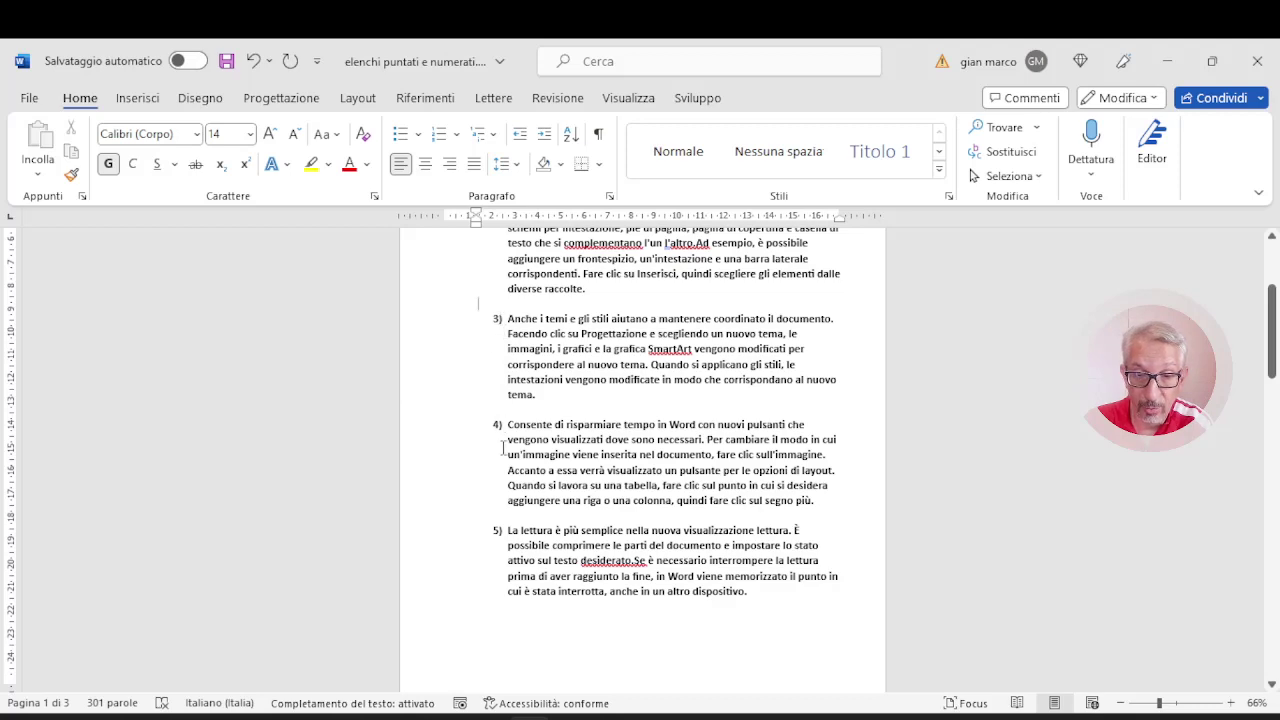
On page 3, delete the blank lines above 'La barra di accesso rapido'
click(45, 703)
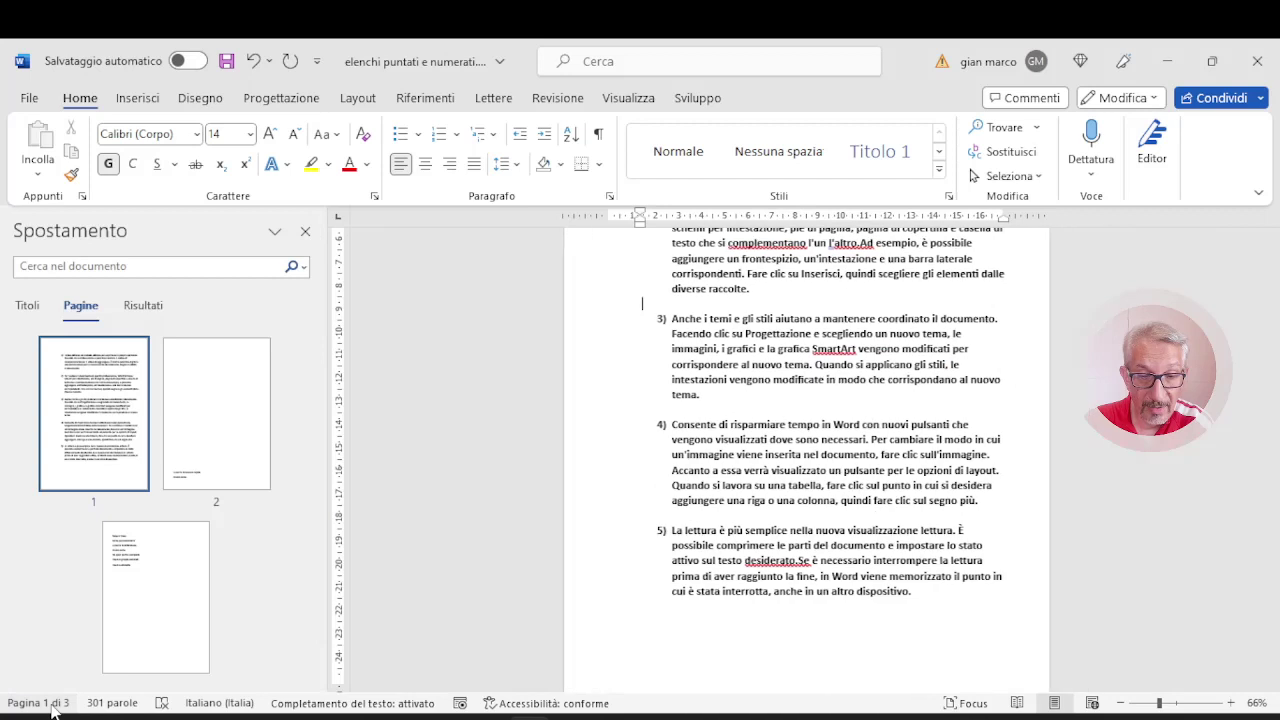
click(131, 556)
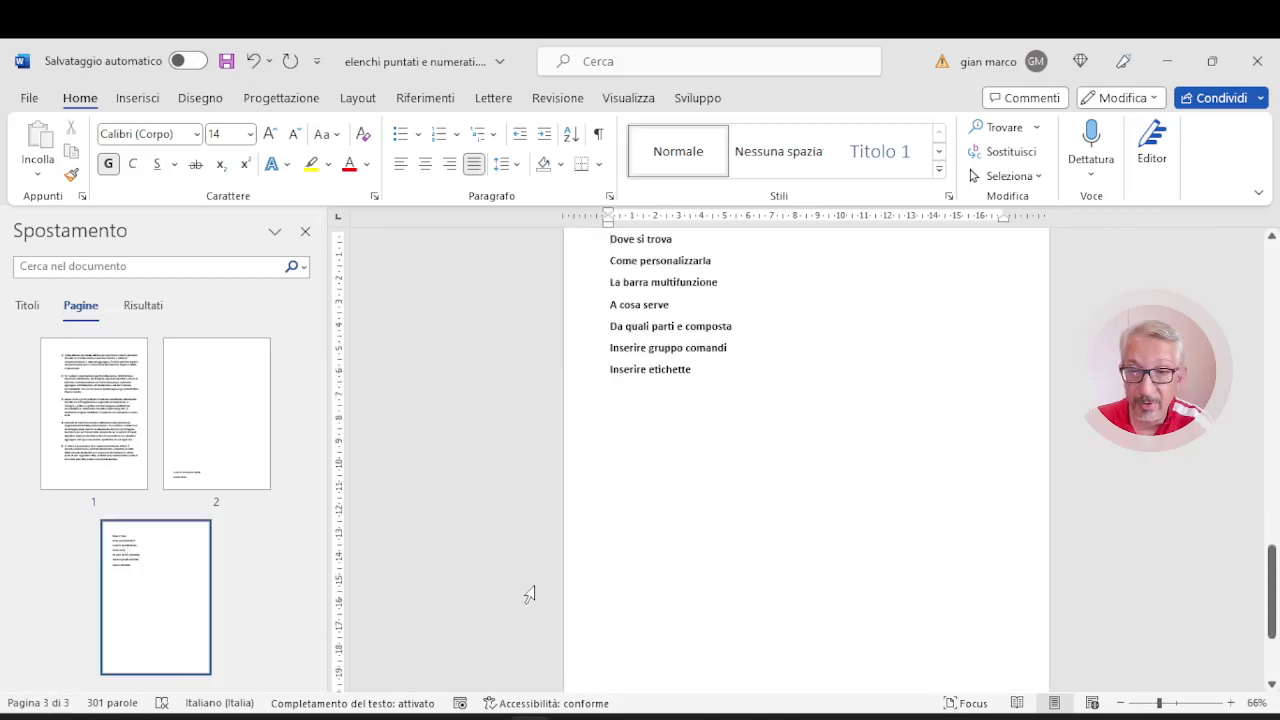
click(303, 234)
scroll(657, 571, up, 5)
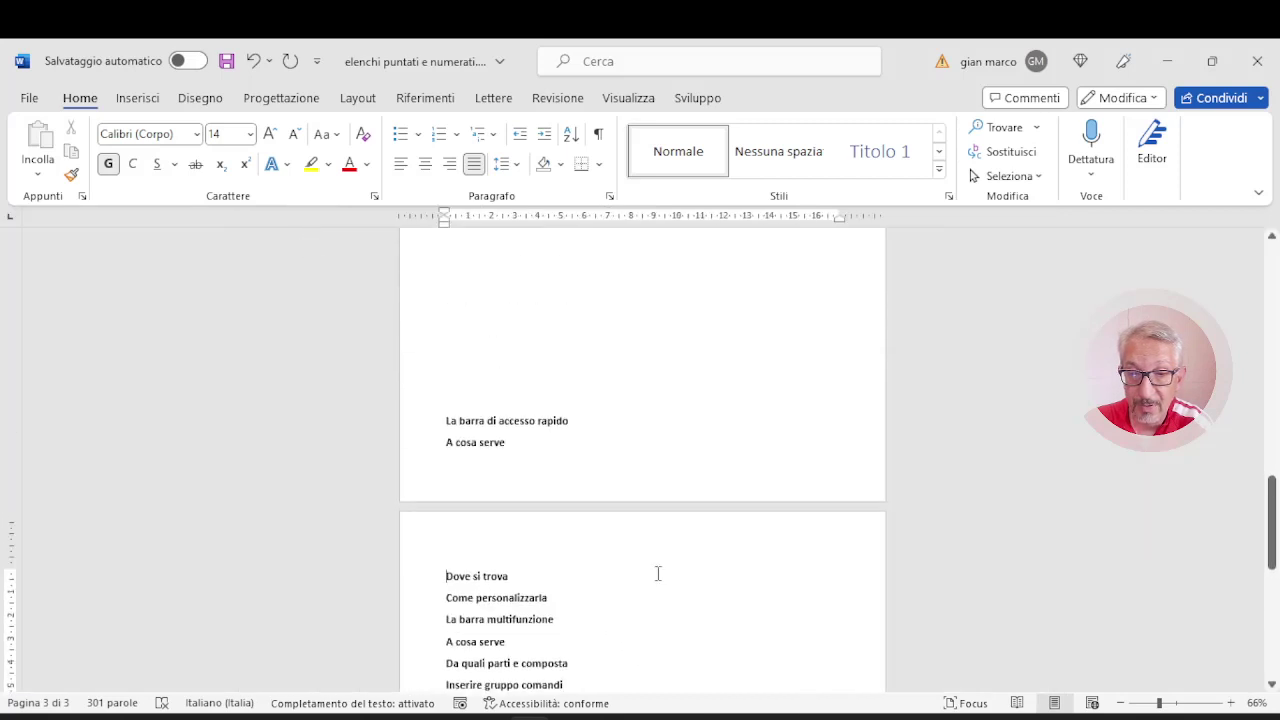
click(469, 483)
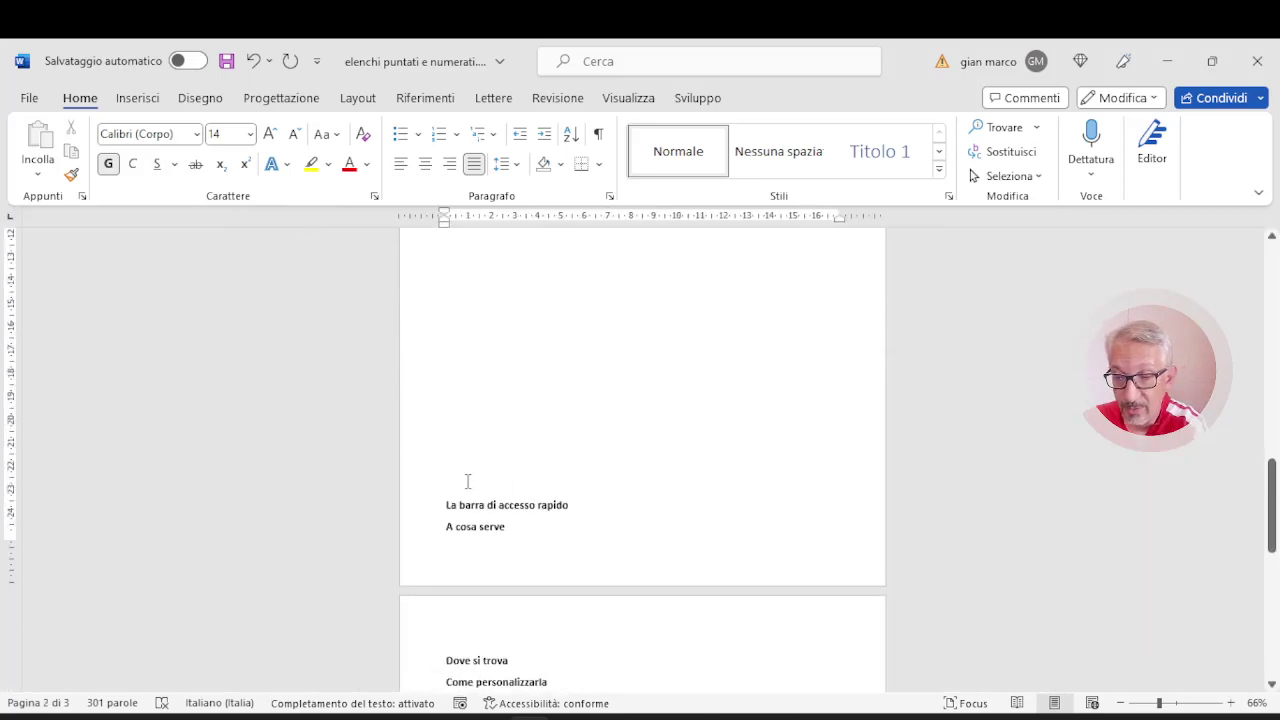
key(BackSpace)
key(BackSpace)
key(BackSpace)
key(BackSpace)
key(BackSpace)
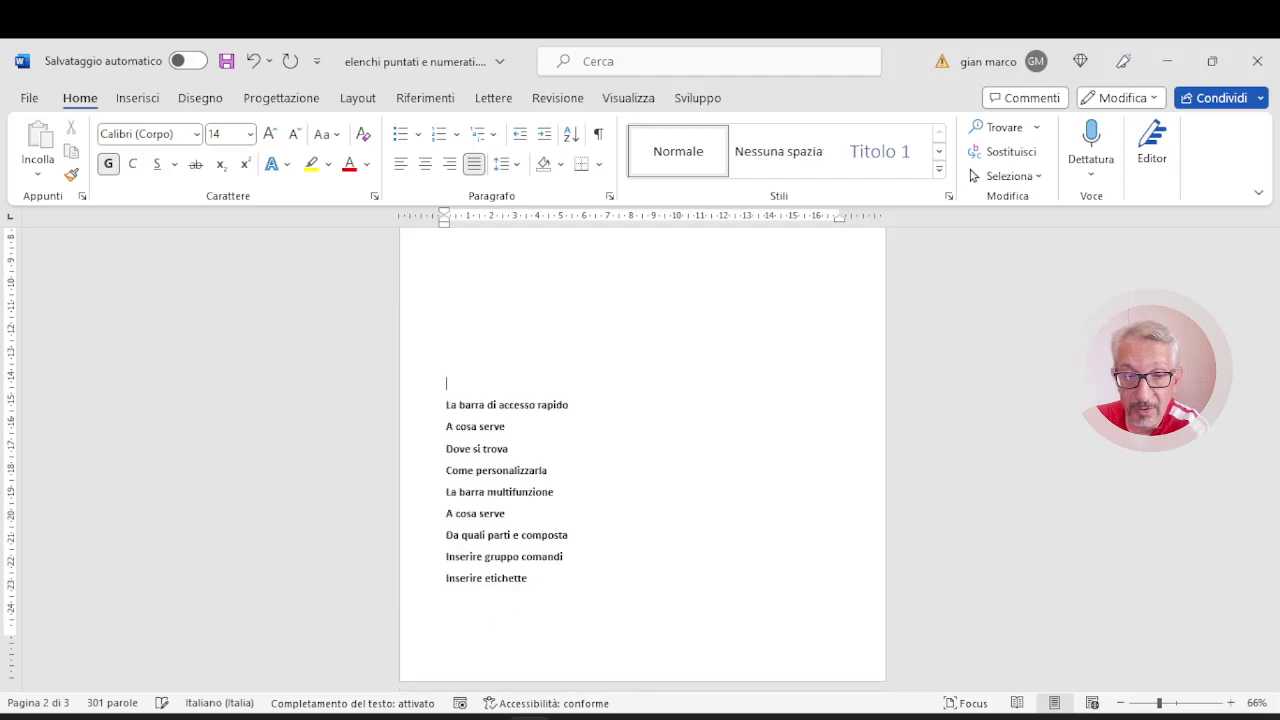
key(BackSpace)
key(BackSpace)
Remove the remaining empty lines, left-align the first topic line, and zoom to 98%
key(BackSpace)
key(BackSpace)
scroll(642, 450, up, 2)
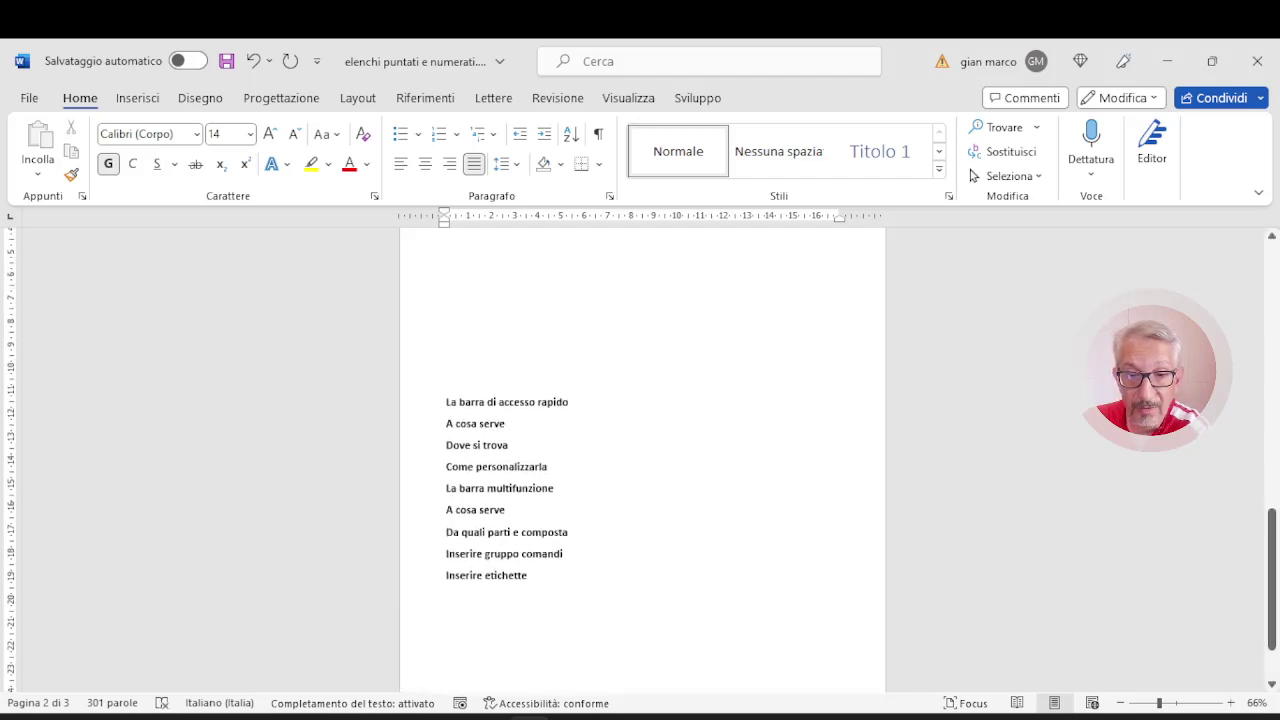
scroll(642, 450, down, 1)
scroll(642, 450, up, 1)
key(BackSpace)
key(BackSpace)
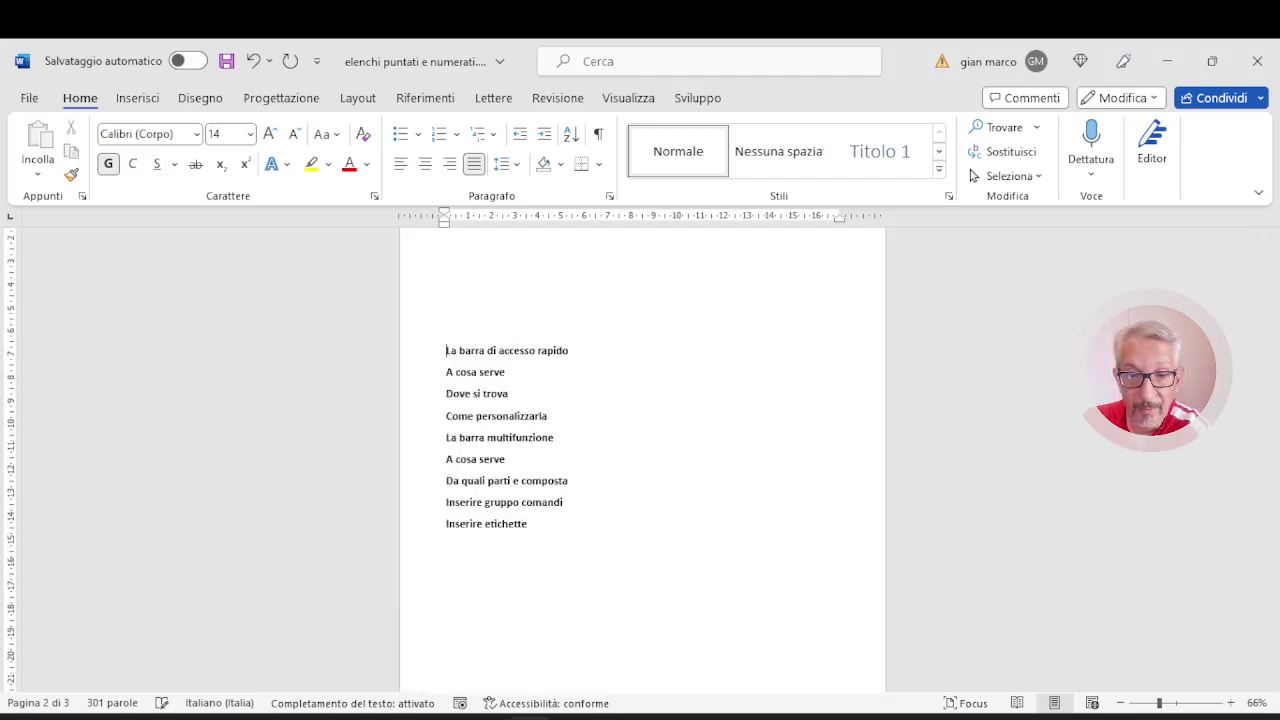
key(BackSpace)
scroll(642, 450, up, 2)
scroll(642, 450, up, 2)
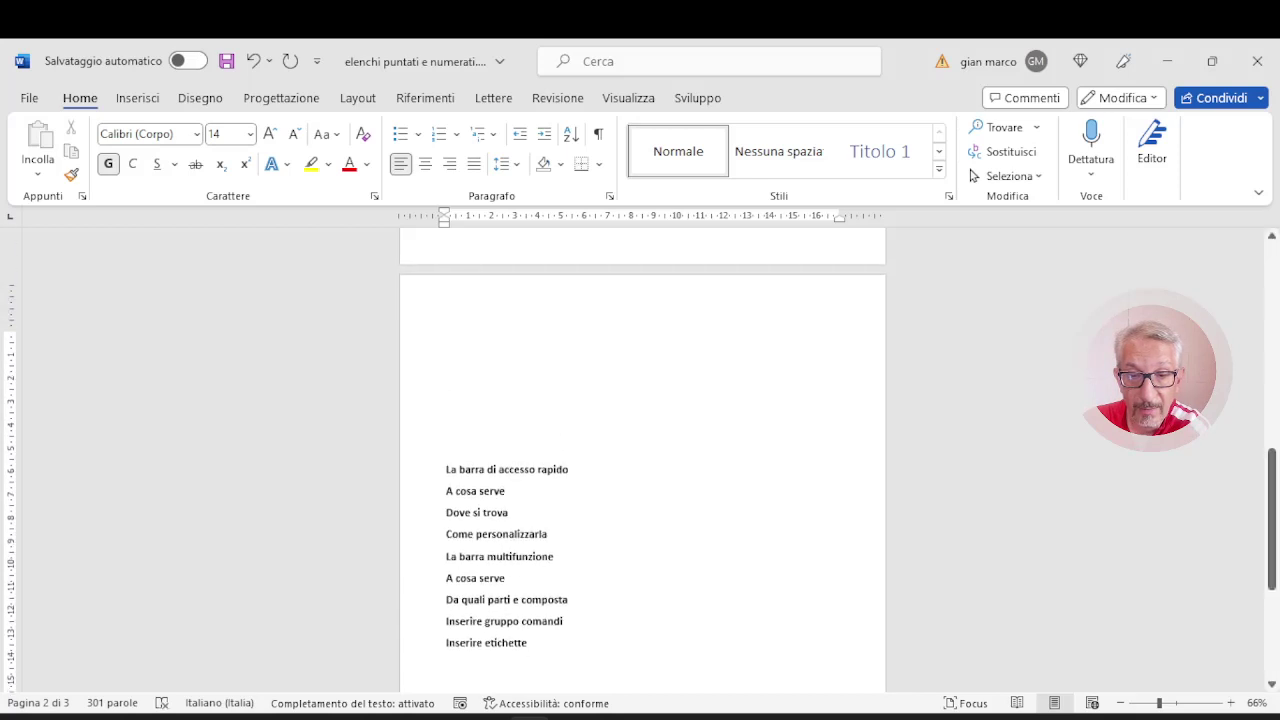
key(BackSpace)
key(BackSpace)
key(BackSpace)
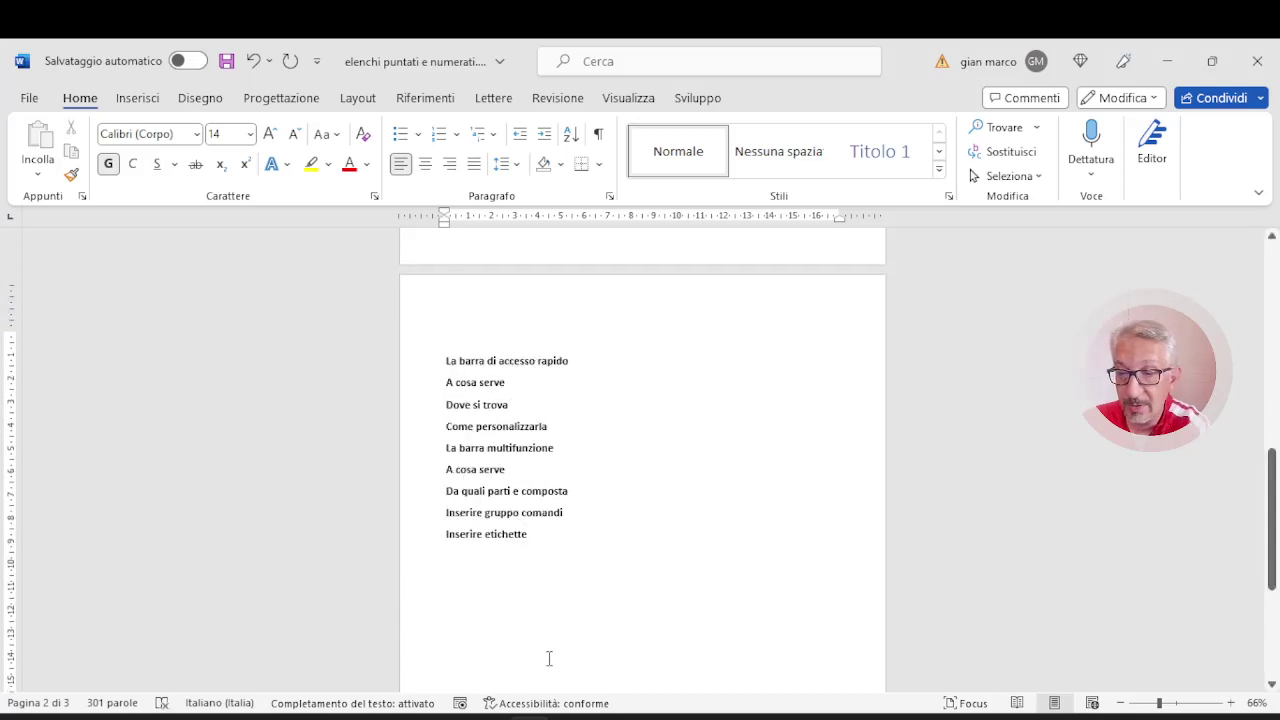
click(1175, 703)
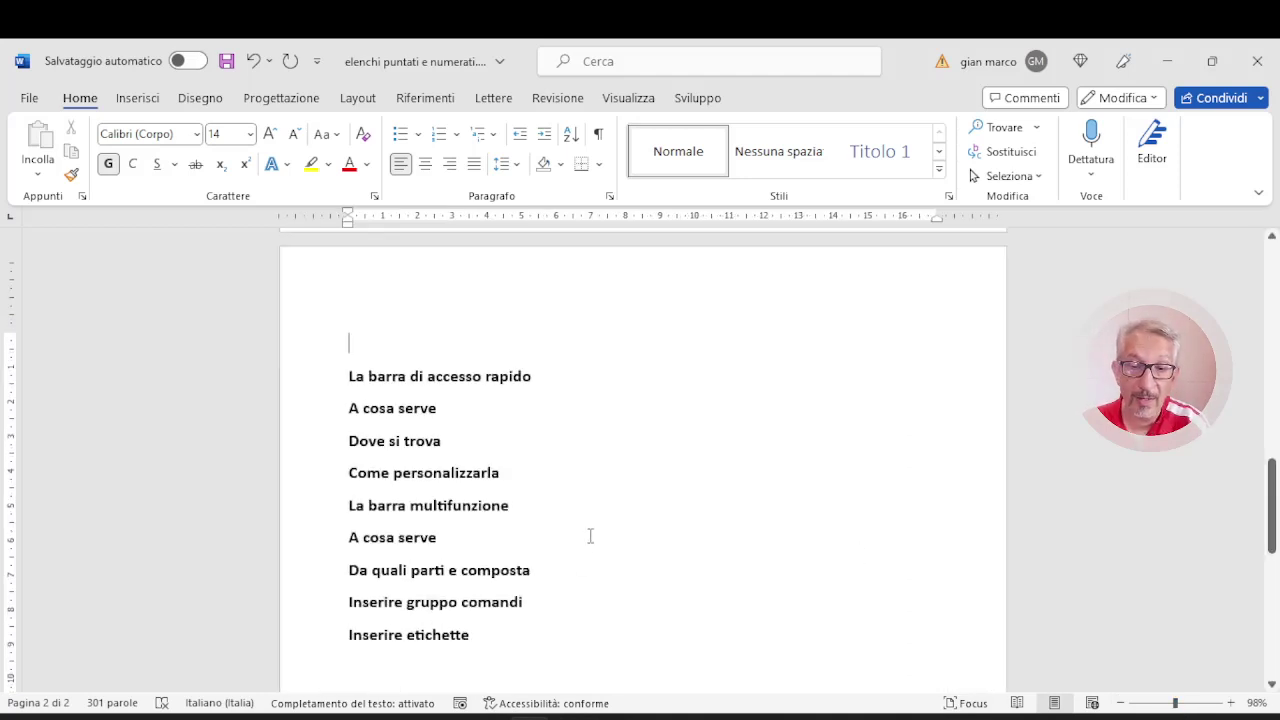
Select the nine bold topic lines from 'La barra di accesso rapido' to 'Inserire etichette'
scroll(591, 537, down, 1)
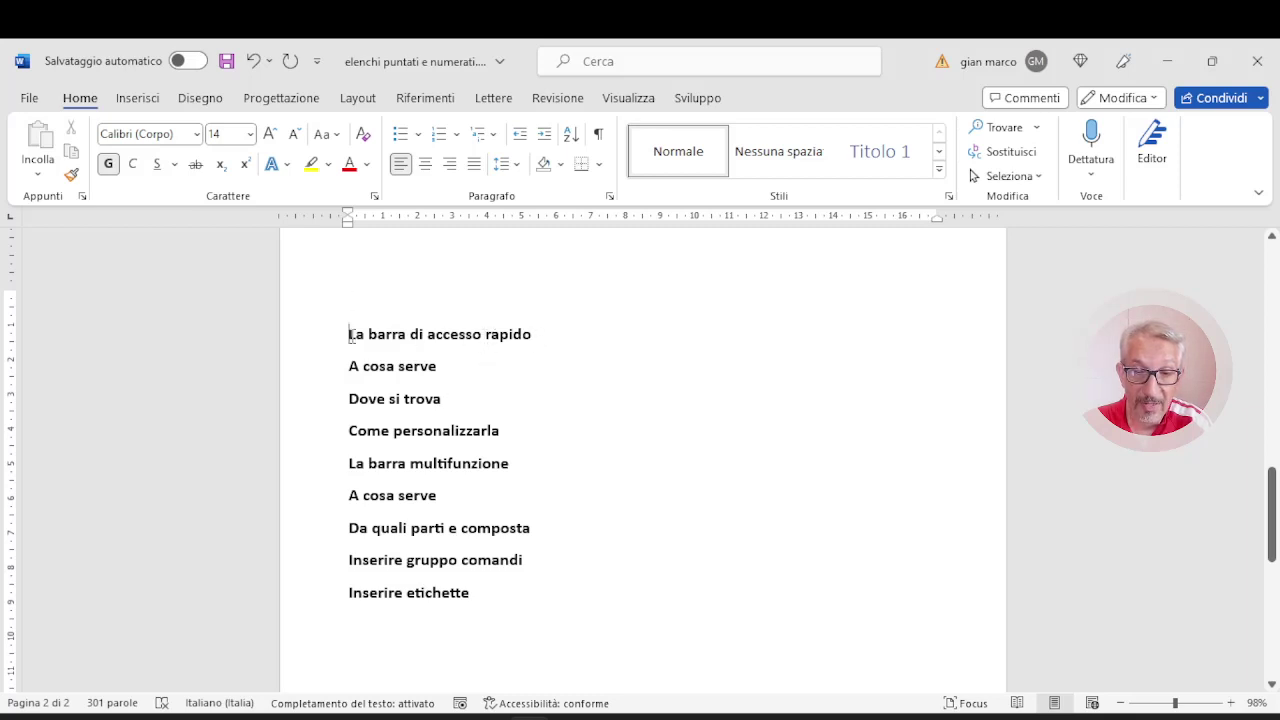
drag(350, 334, 469, 597)
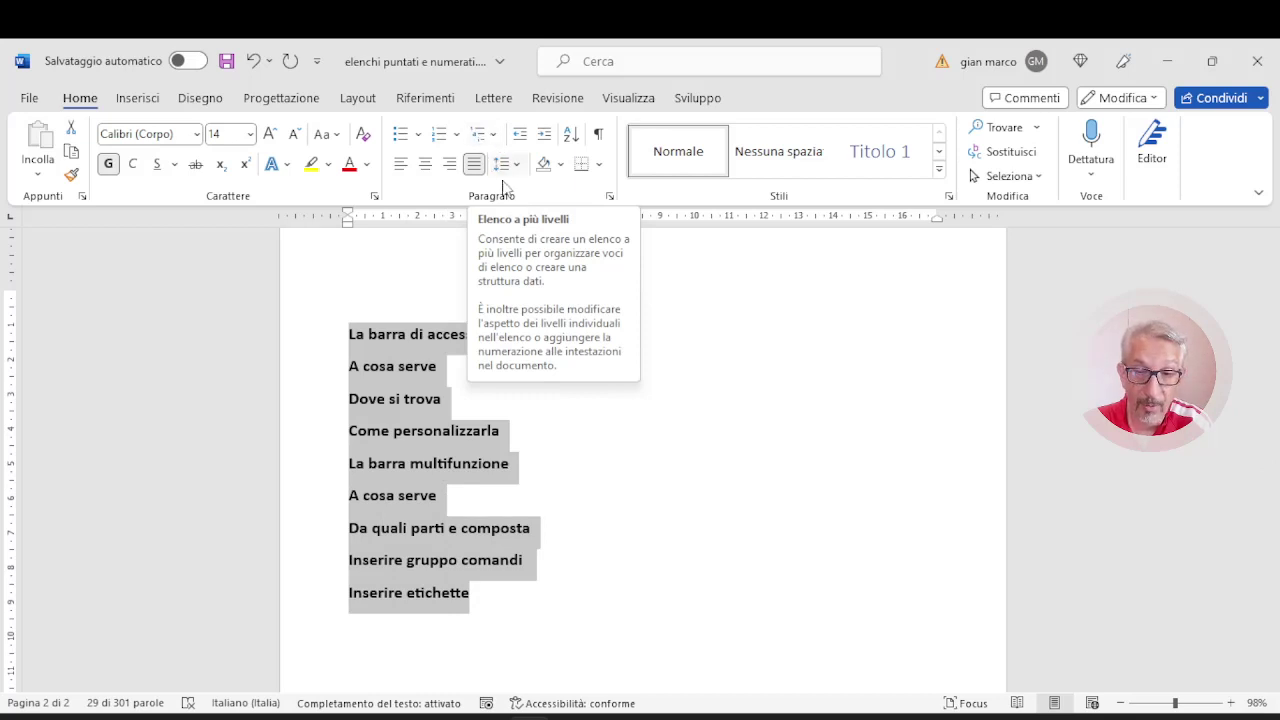
Apply the 1. / 1.1. / 1.1.1. multilevel list style to the nine topic lines
click(494, 135)
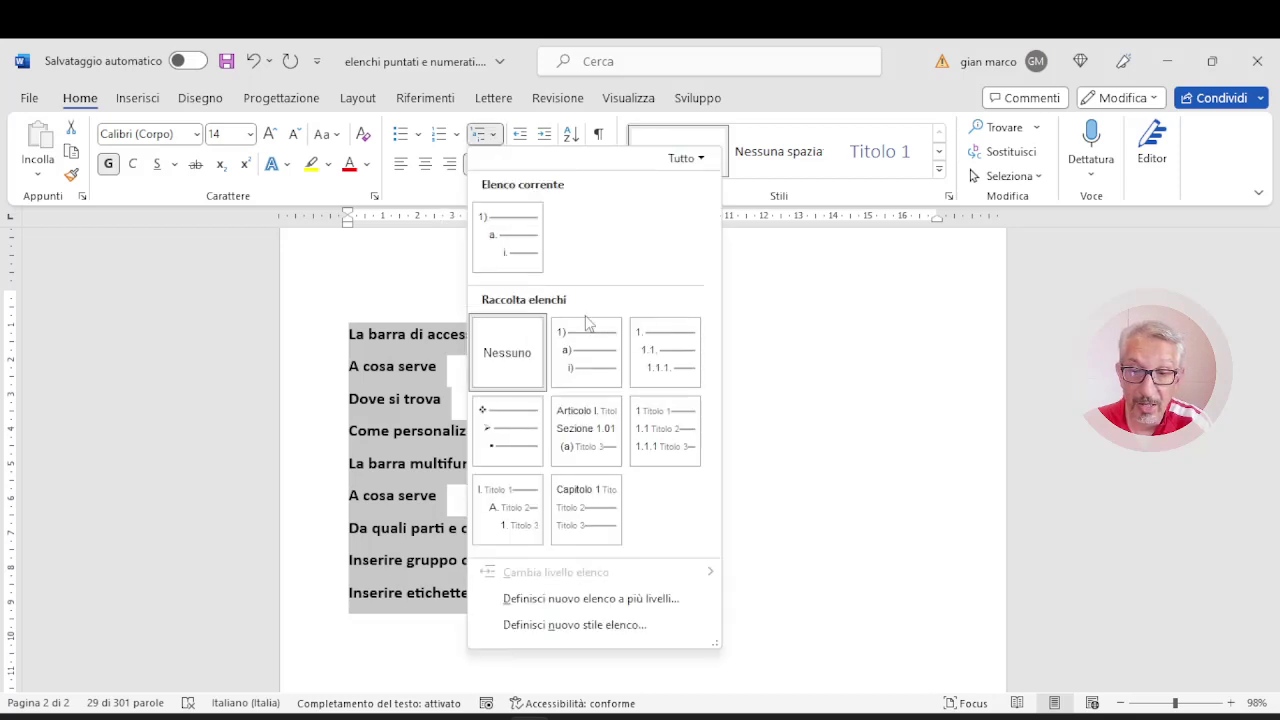
click(655, 365)
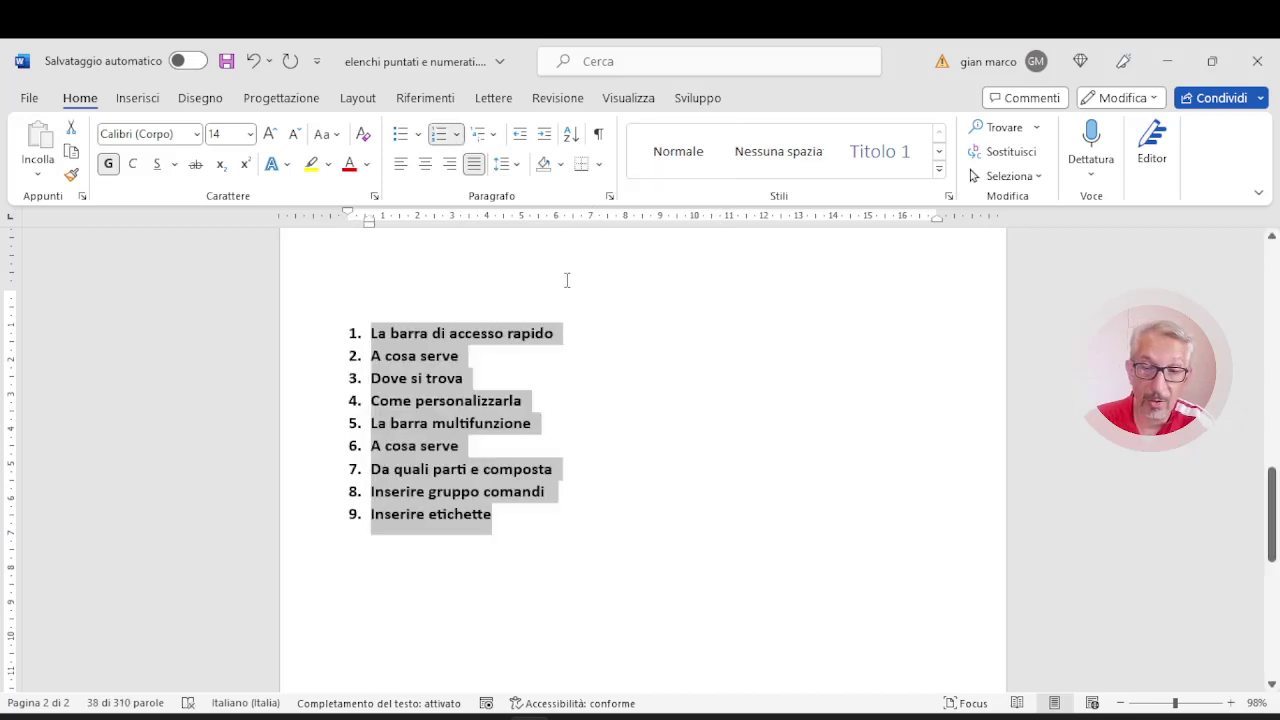
click(500, 609)
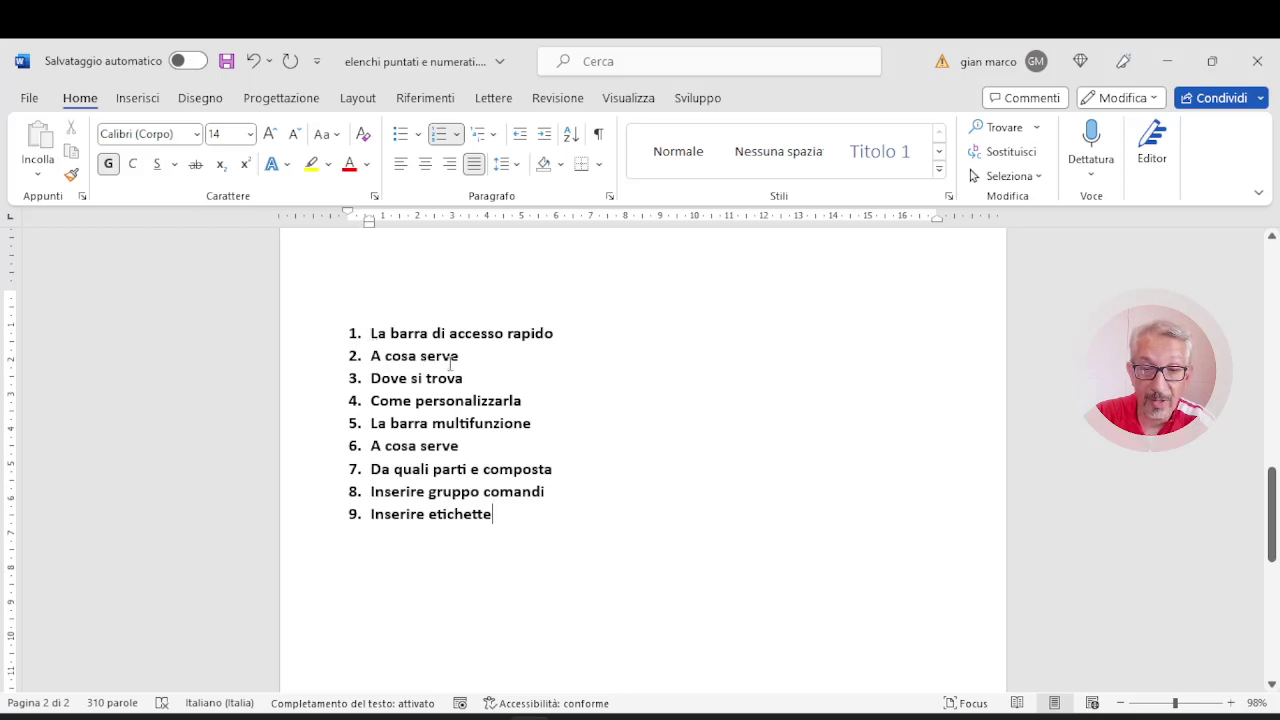
click(370, 356)
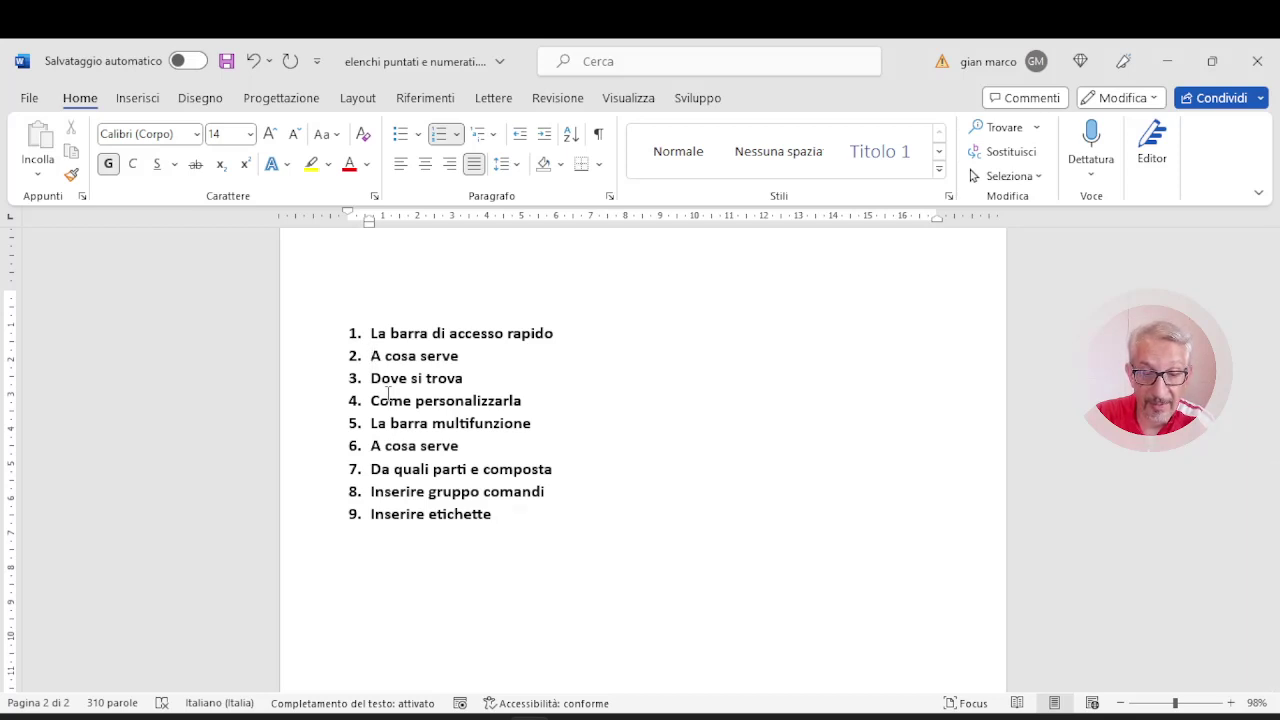
Demote A cosa serve, Dove si trova and Come personalizzarla to items 1.1–1.3
key(Tab)
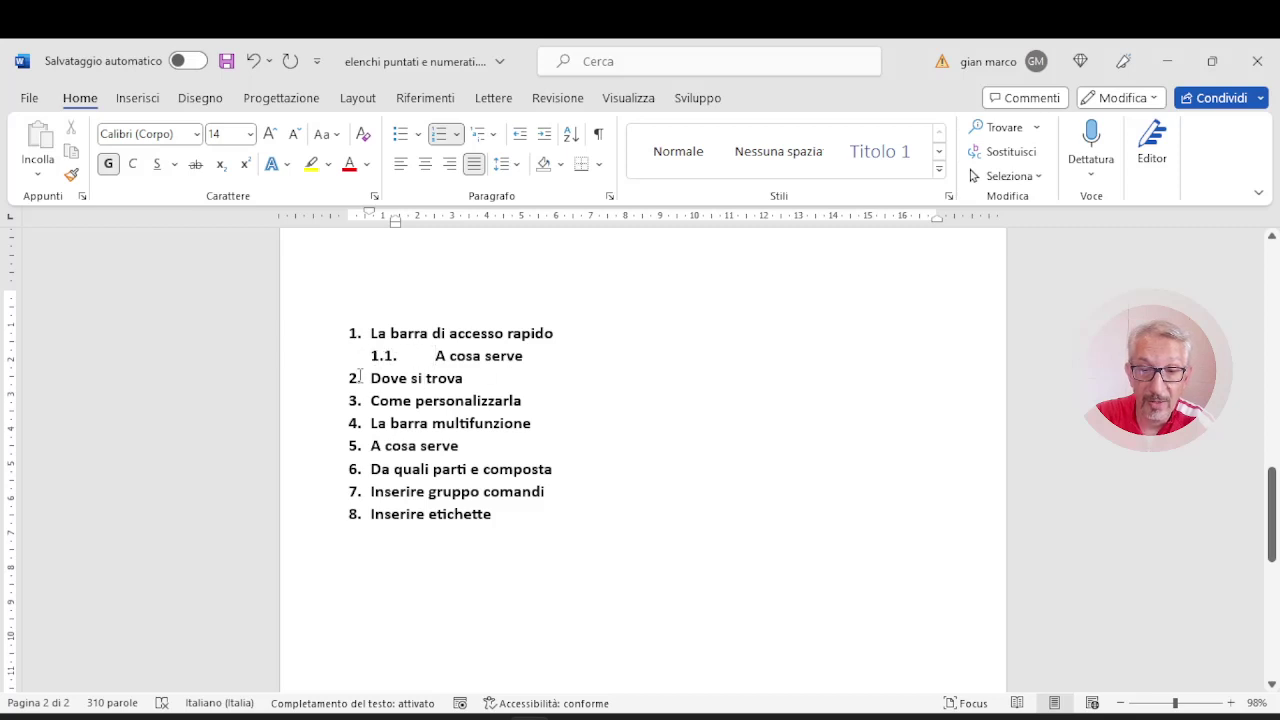
click(369, 378)
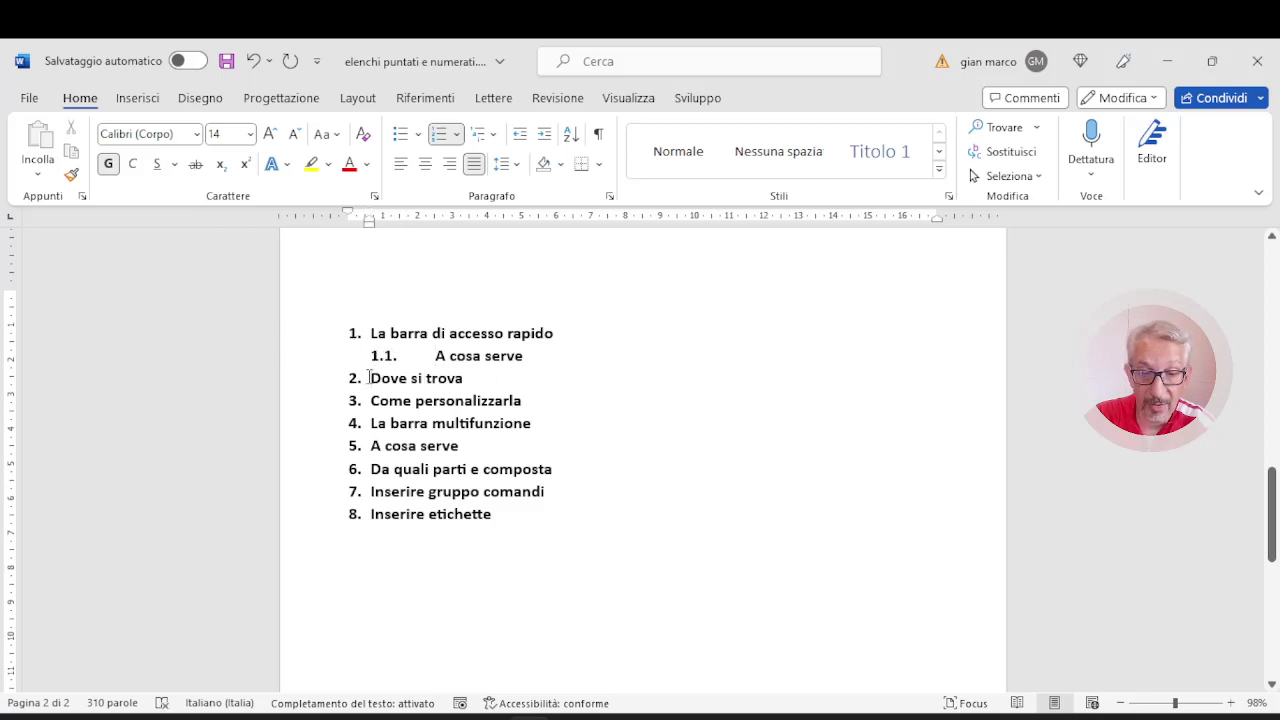
key(Tab)
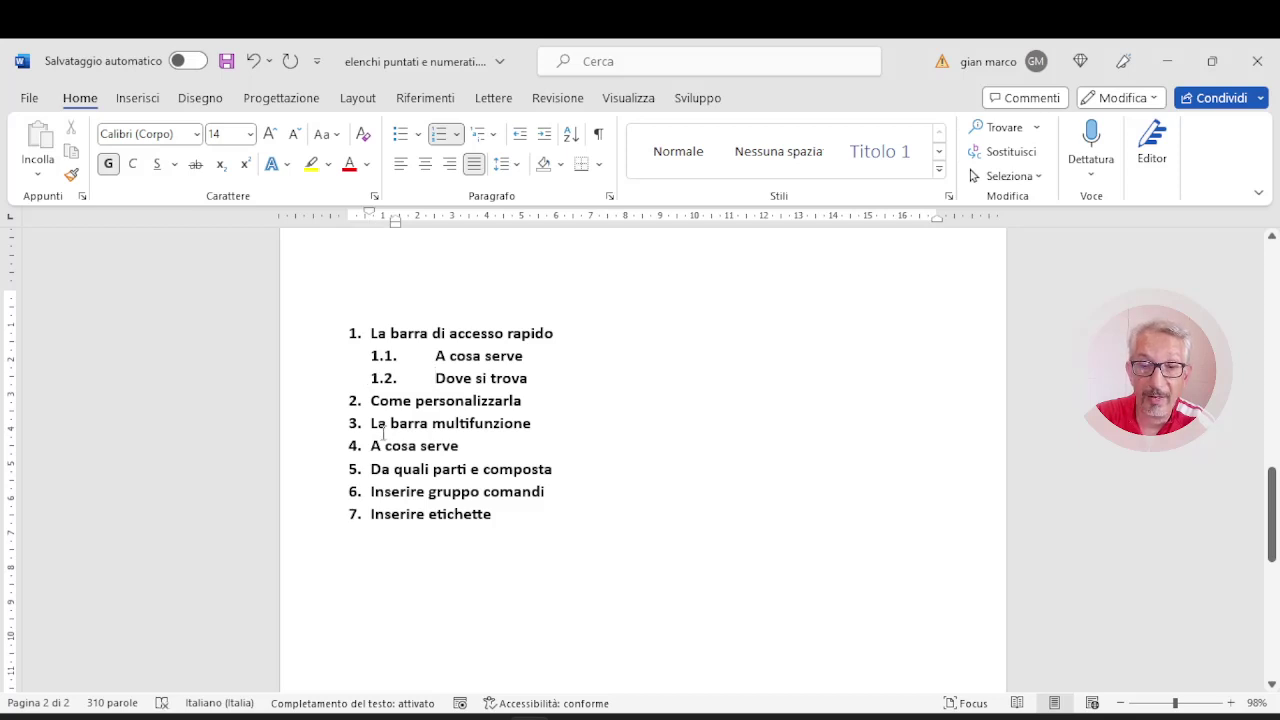
click(369, 400)
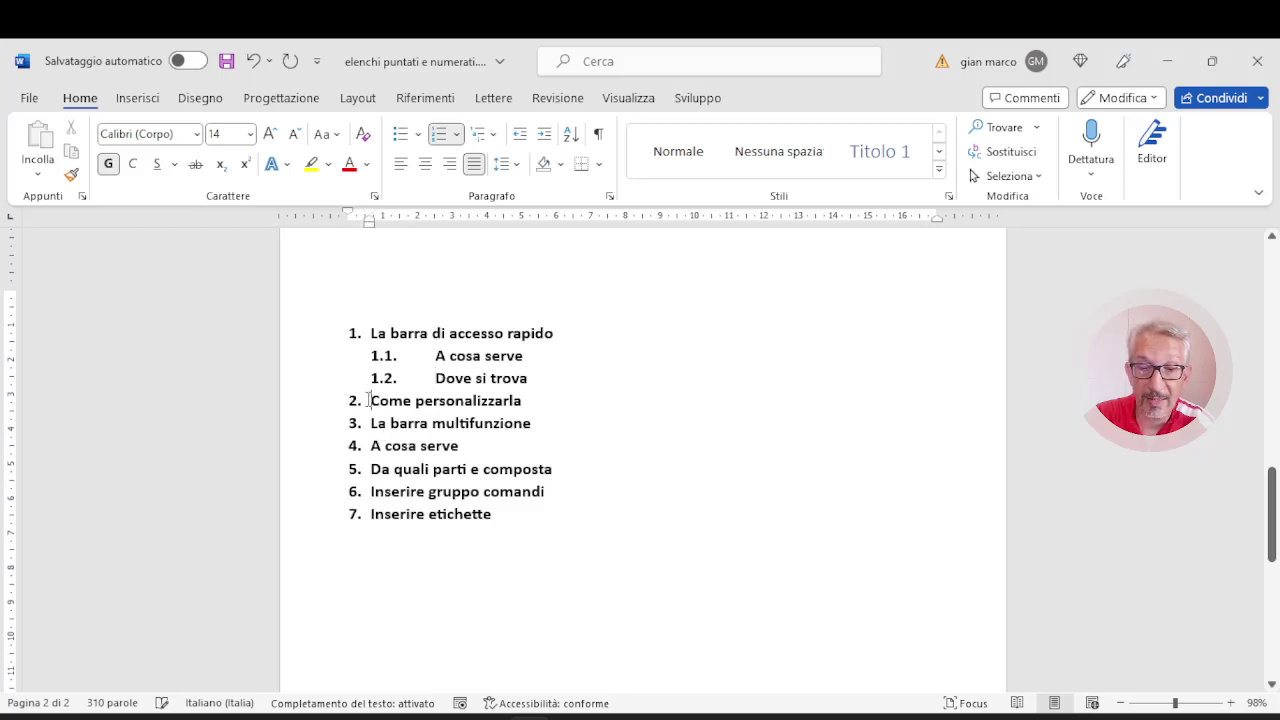
key(Tab)
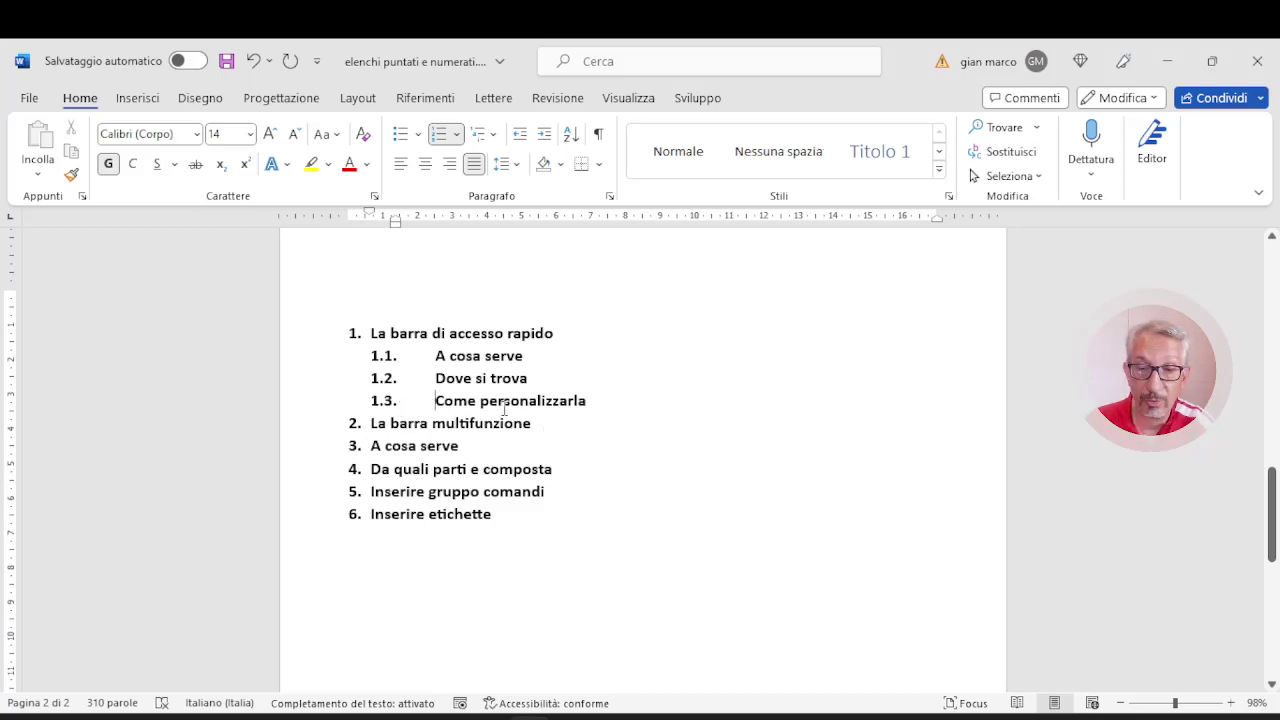
Demote the four La barra multifunzione subtopics to items 2.1–2.4
click(370, 447)
key(Tab)
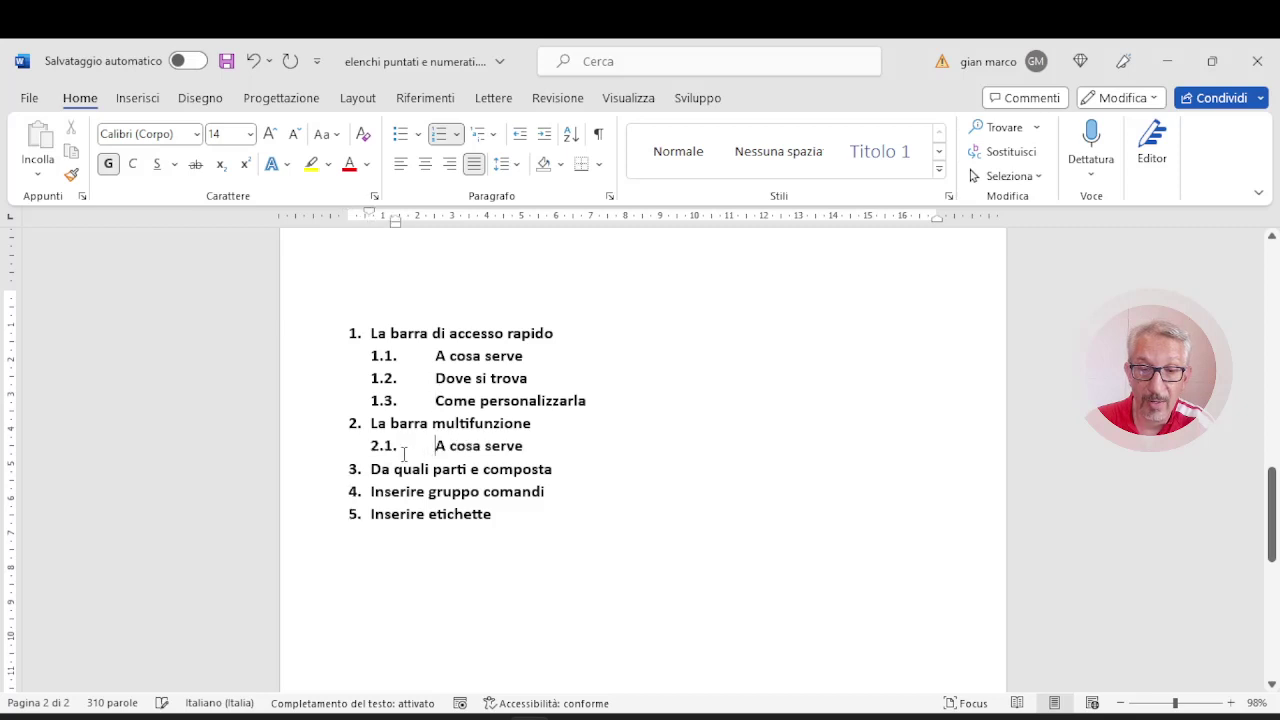
click(367, 470)
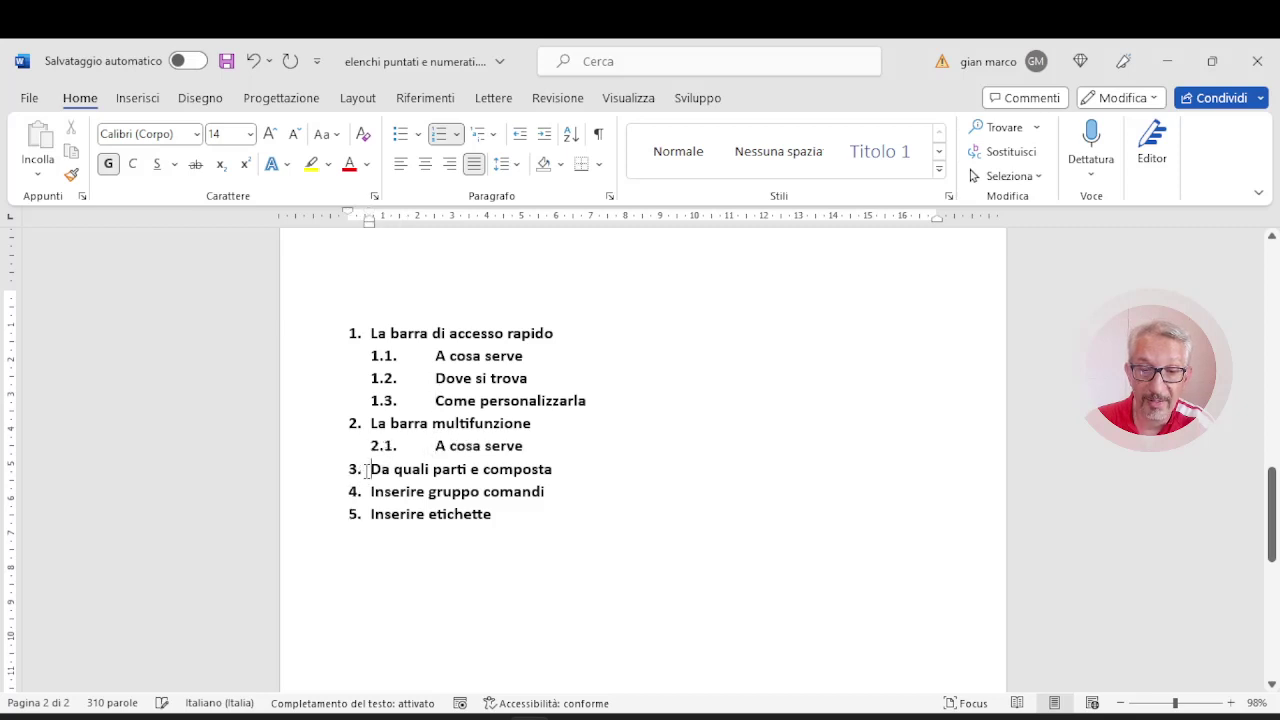
key(Tab)
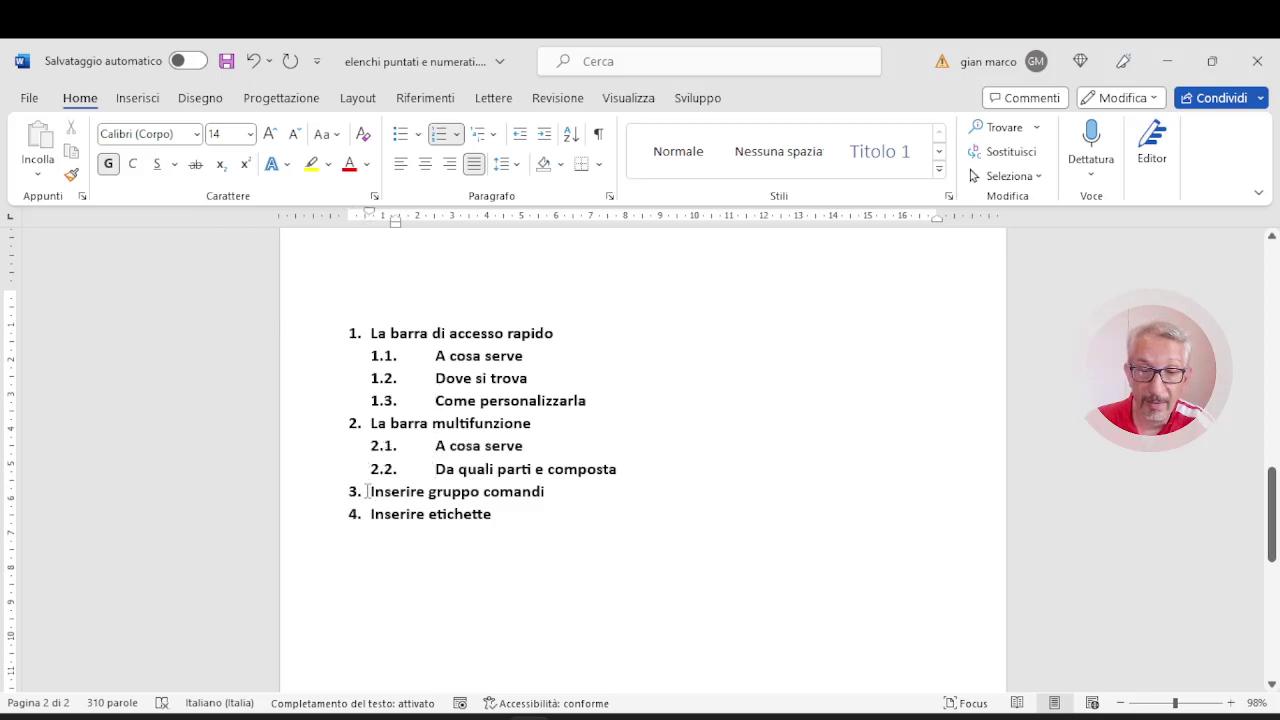
click(367, 491)
key(Tab)
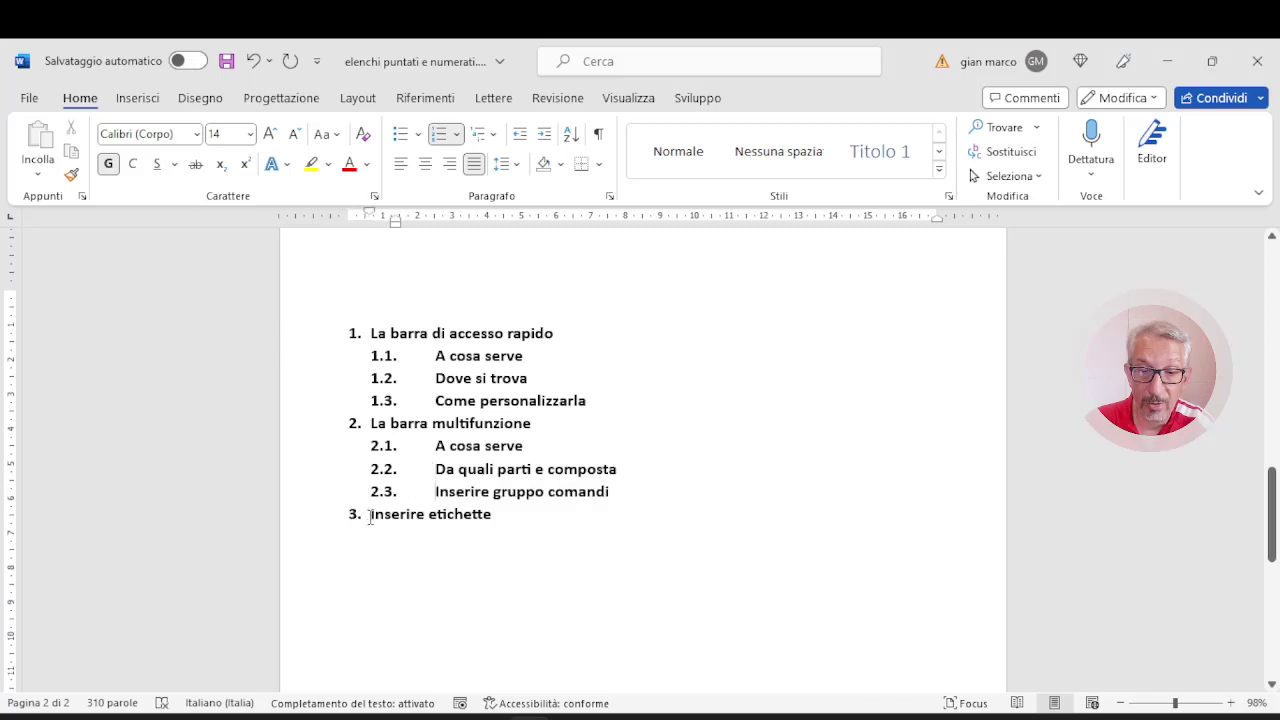
click(370, 513)
key(Tab)
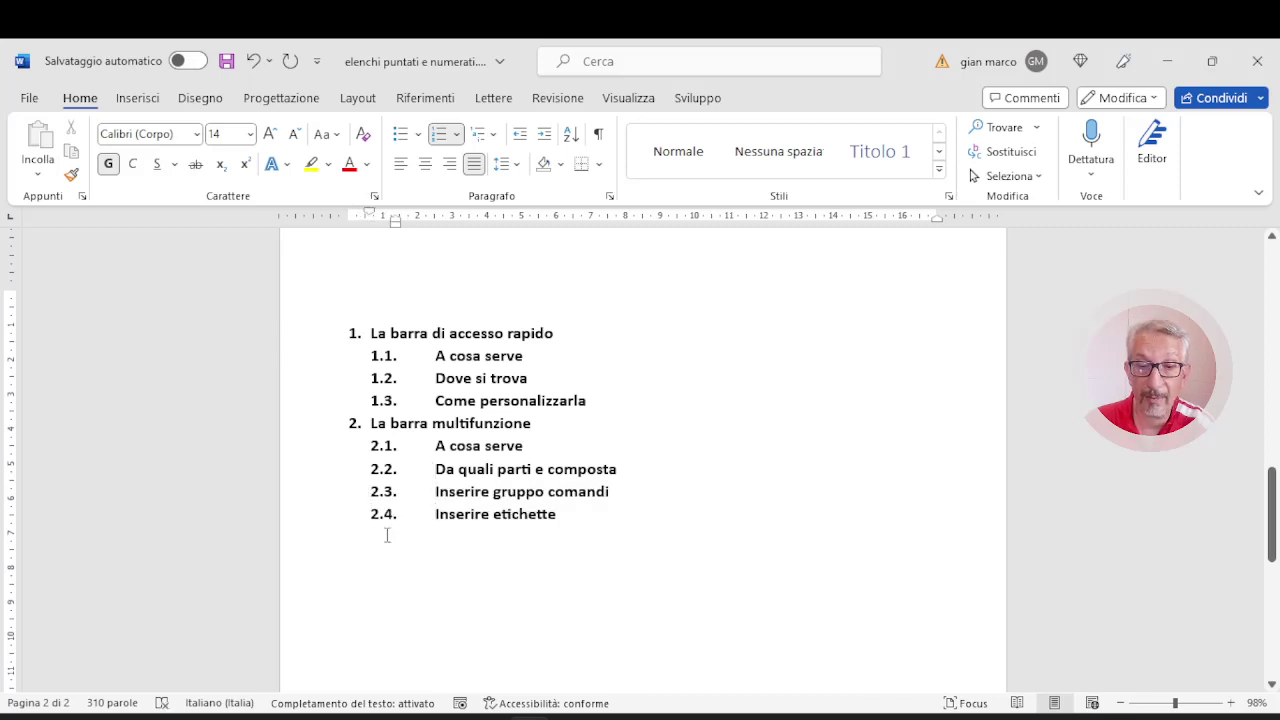
click(534, 380)
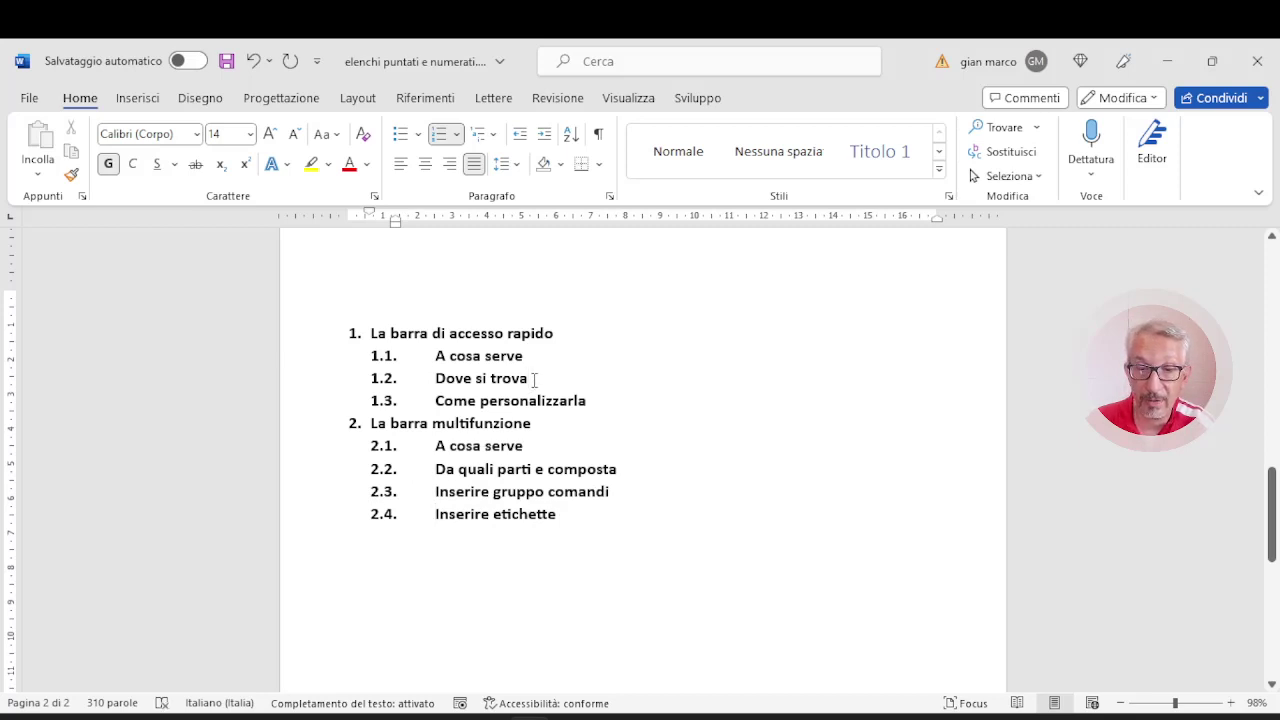
Add 'esempi' after 'Dove si trova' and demote it to third-level item 1.2.1
key(Return)
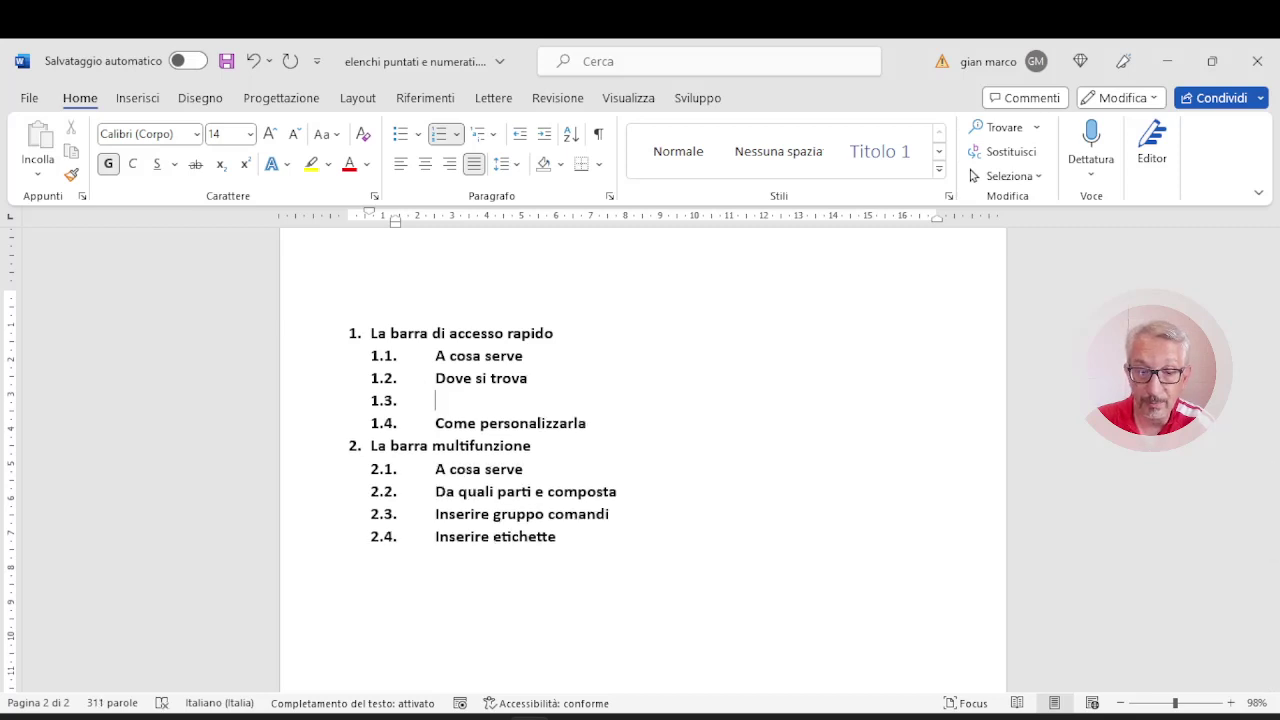
text(esempi)
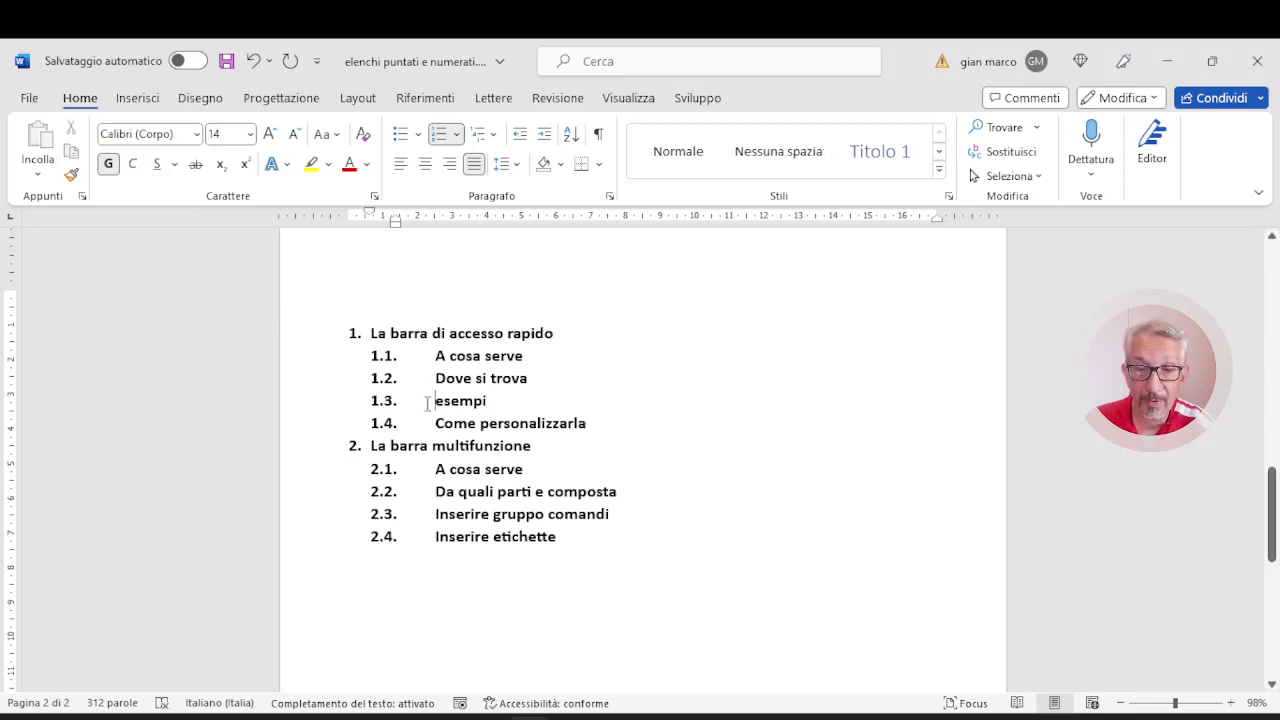
key(Tab)
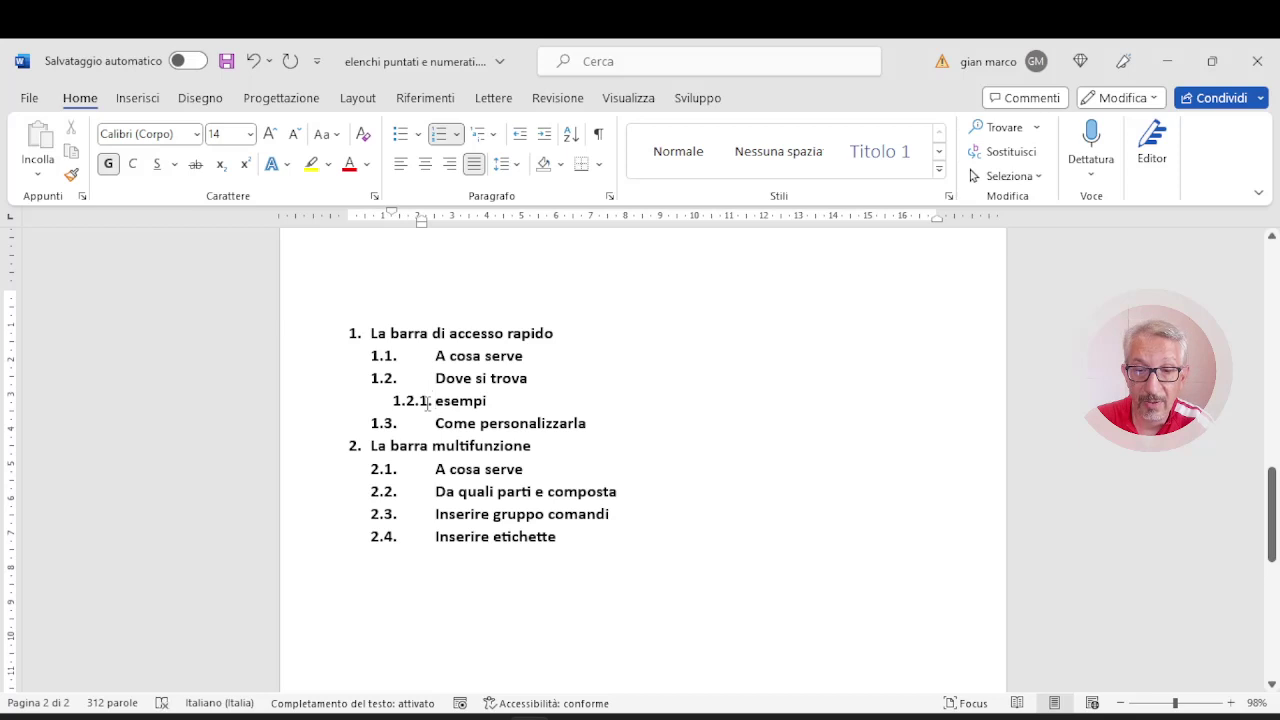